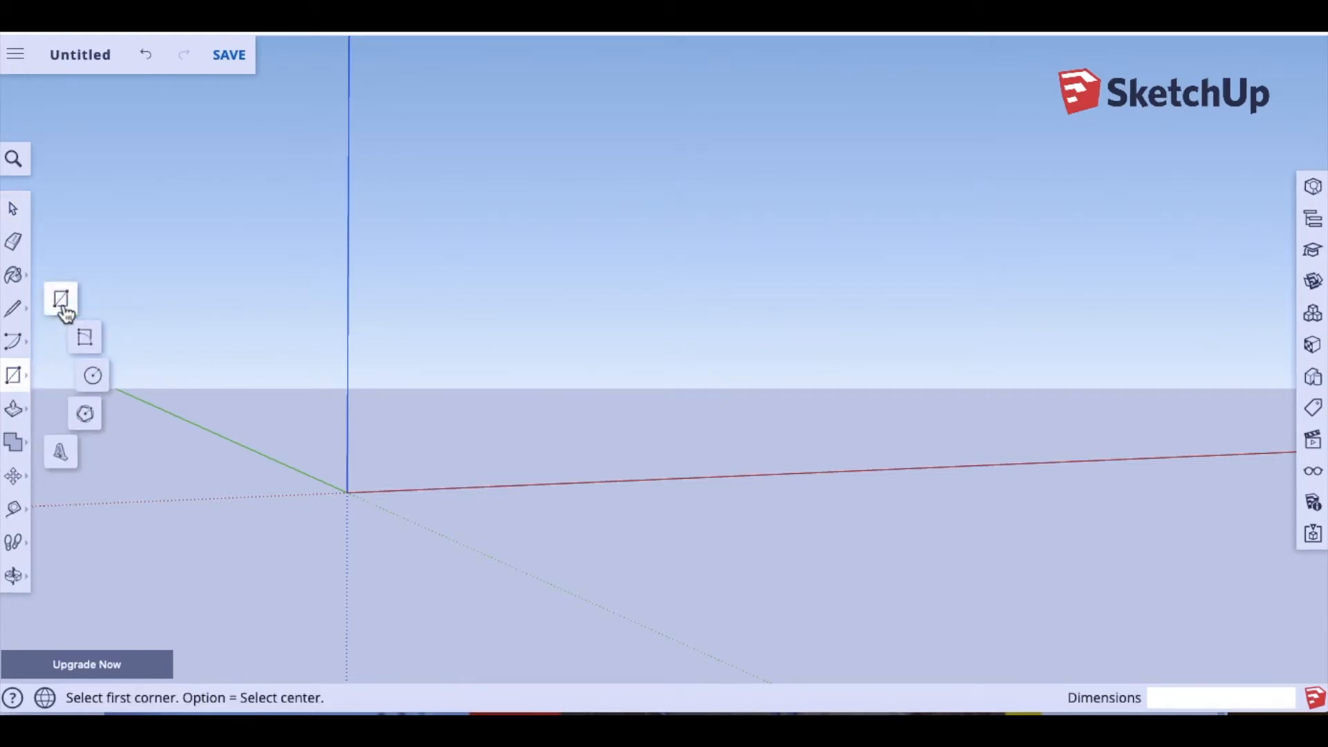
Step: Draw an upright rectangle about 3.06 m by 2.90 m beside the origin
left_click(63, 307)
left_click(554, 208)
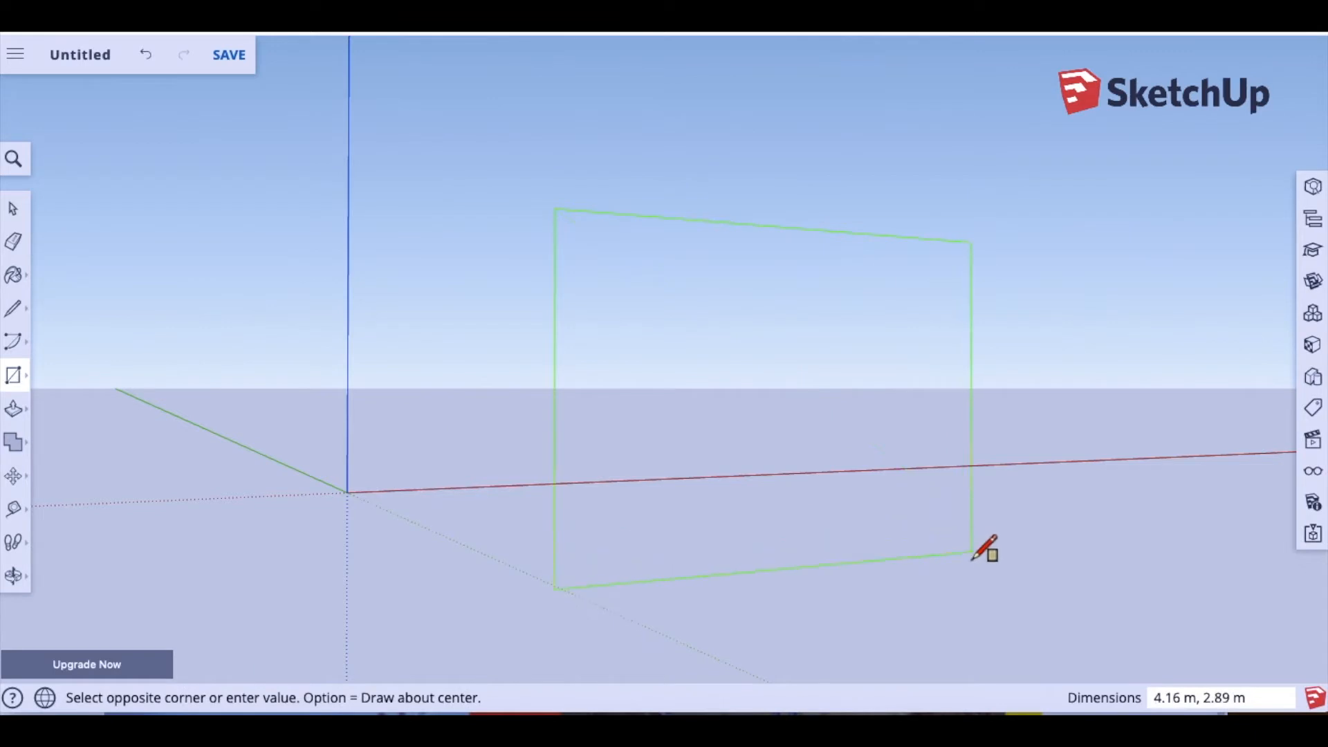
left_click(877, 562)
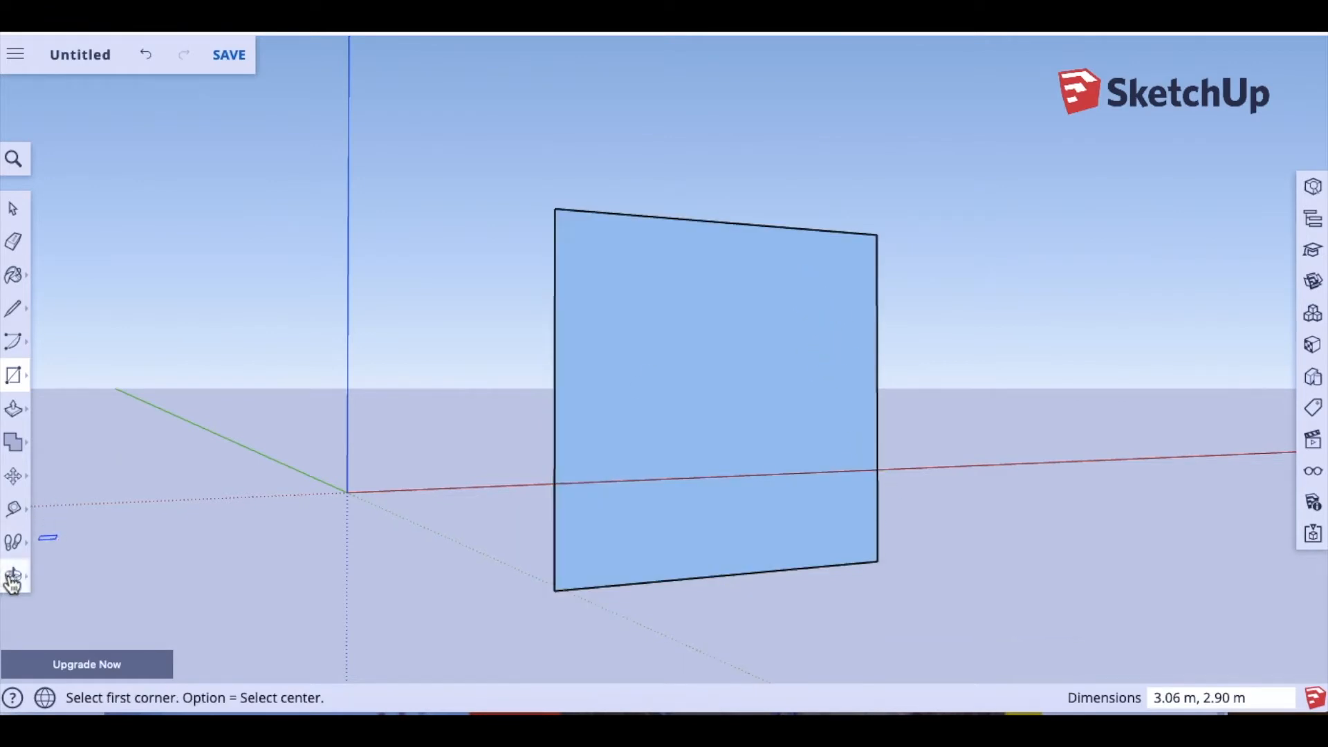
Step: Push/Pull the rectangle 5.53 m deep into a box, undoing a first 4.89 m attempt
left_click(13, 409)
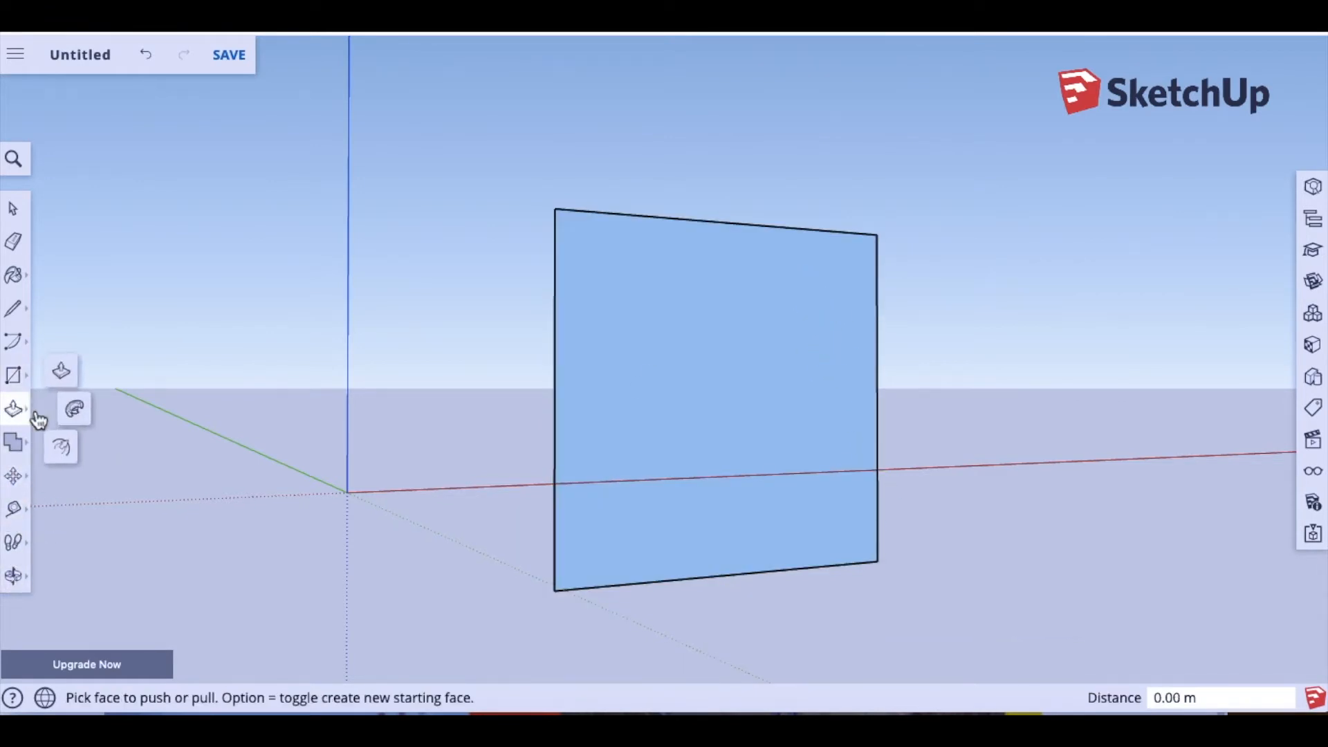
left_click(65, 372)
left_click(602, 395)
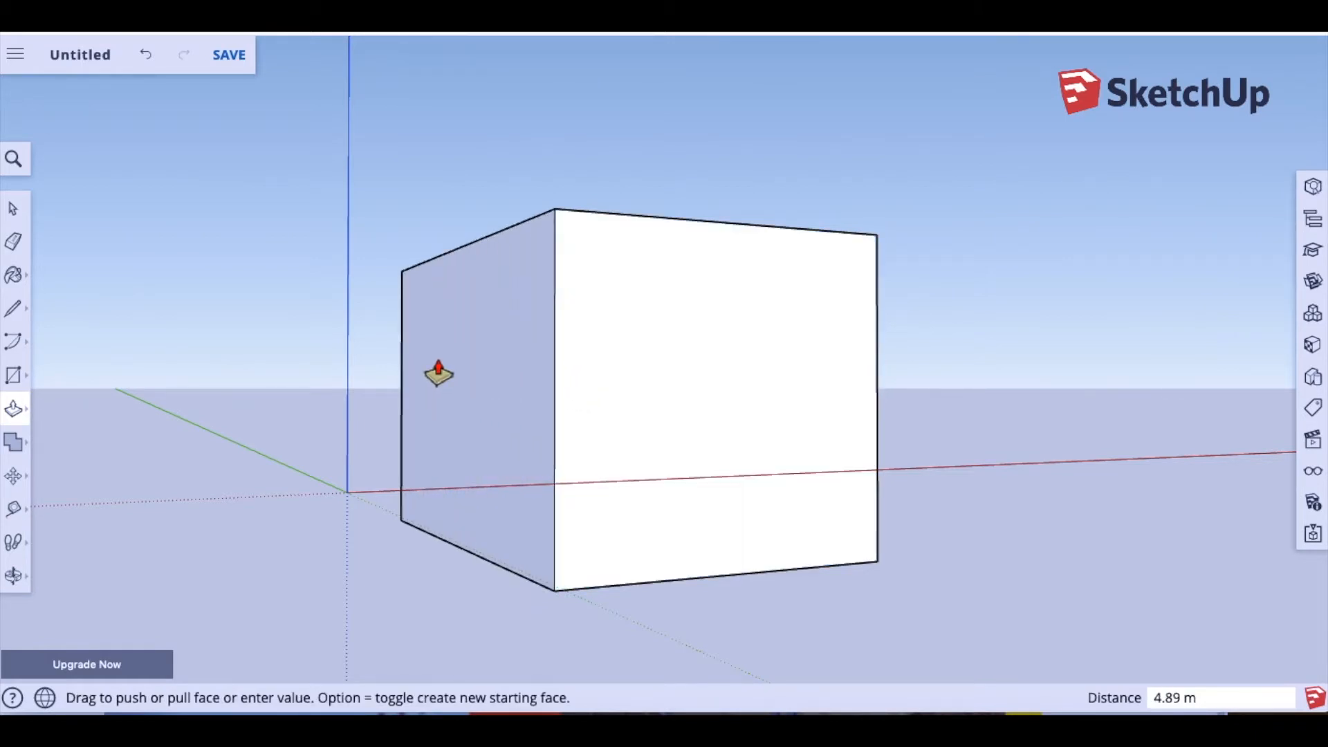
left_click(437, 373)
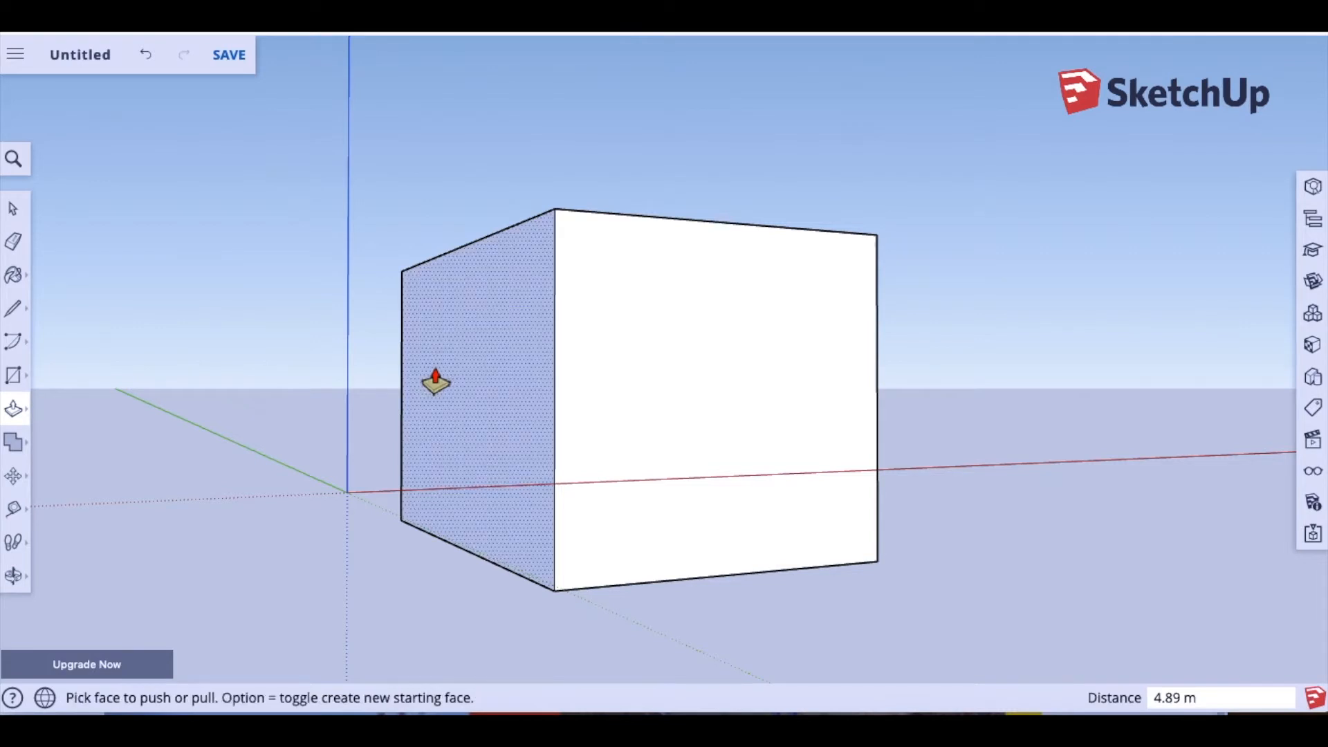
key("super+z")
left_click(709, 408)
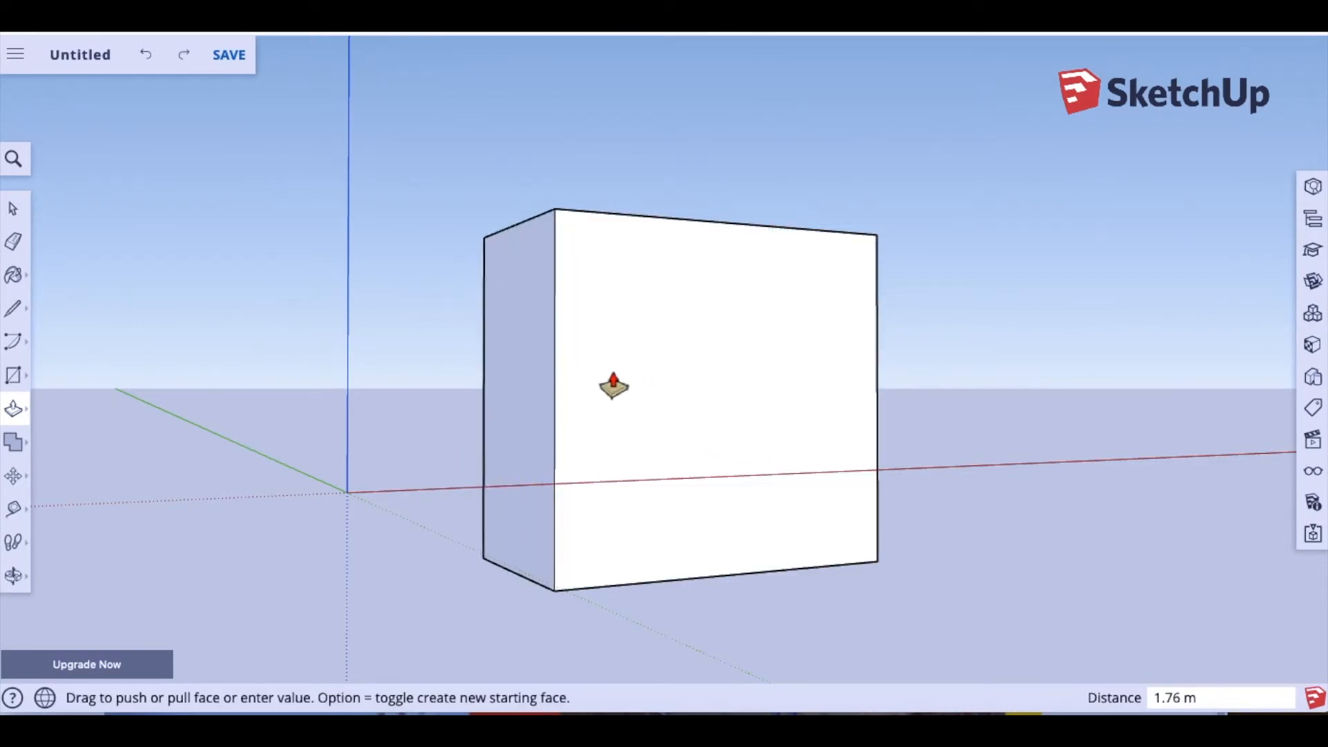
left_click(500, 377)
Step: Orbit around the box to inspect its front and left side
left_click(13, 576)
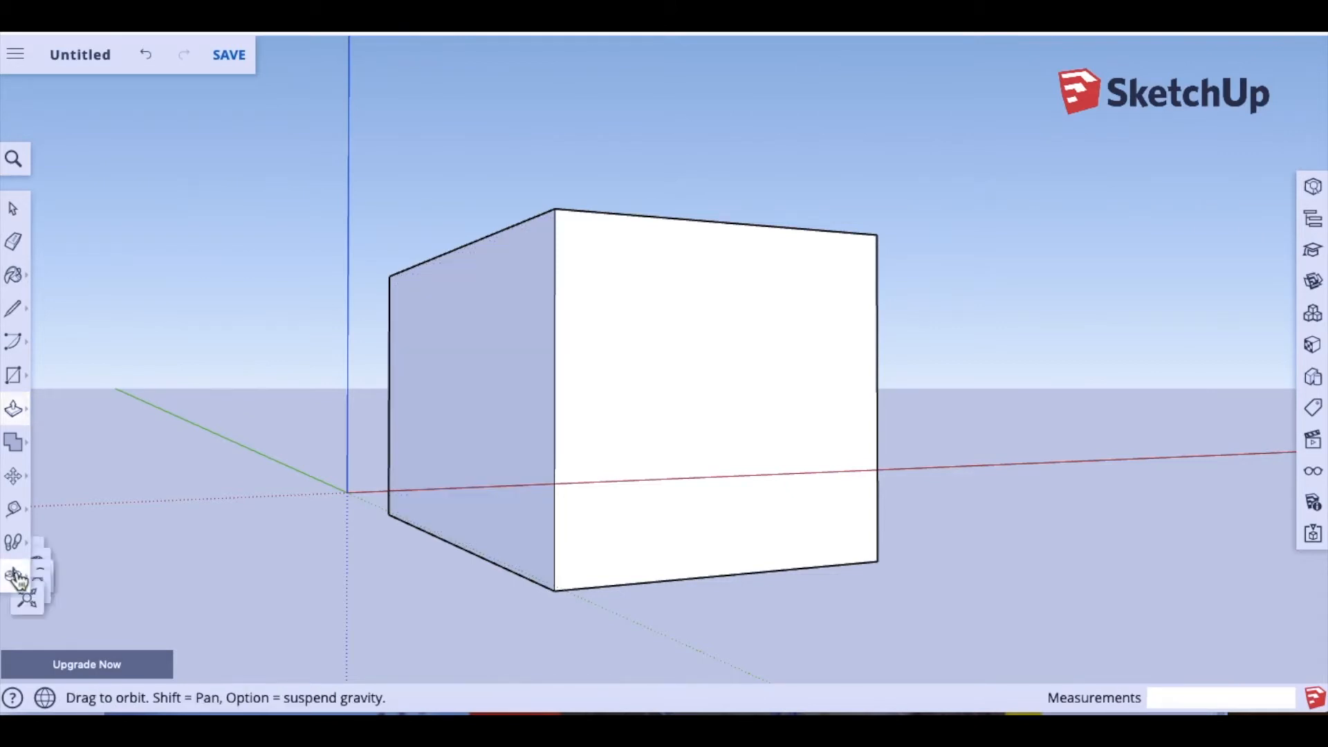
left_click(75, 511)
left_click_drag(712, 445, 1049, 426)
left_click_drag(566, 430, 901, 469)
left_click_drag(540, 455, 490, 473)
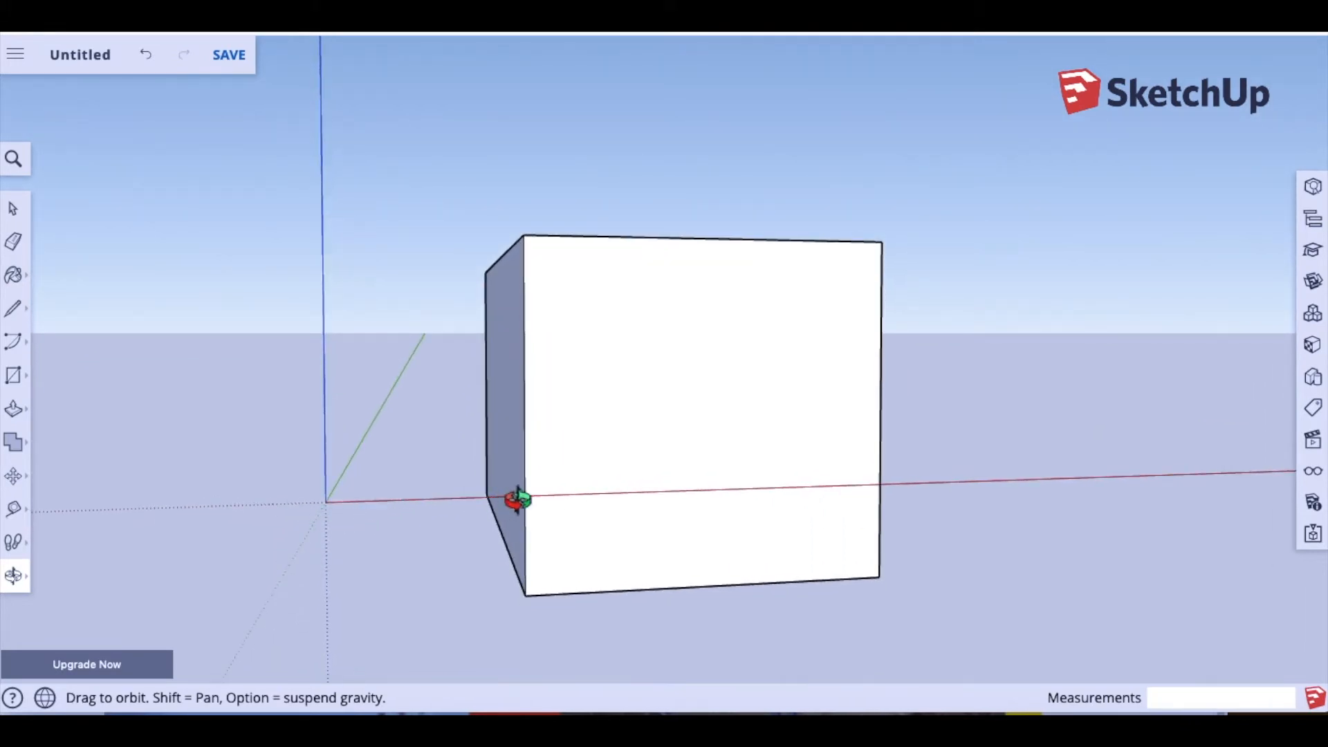
Step: Undo the old box and draw a new 2.87 m by 2.55 m rectangle on the red axis
key("super+z")
key("super+z")
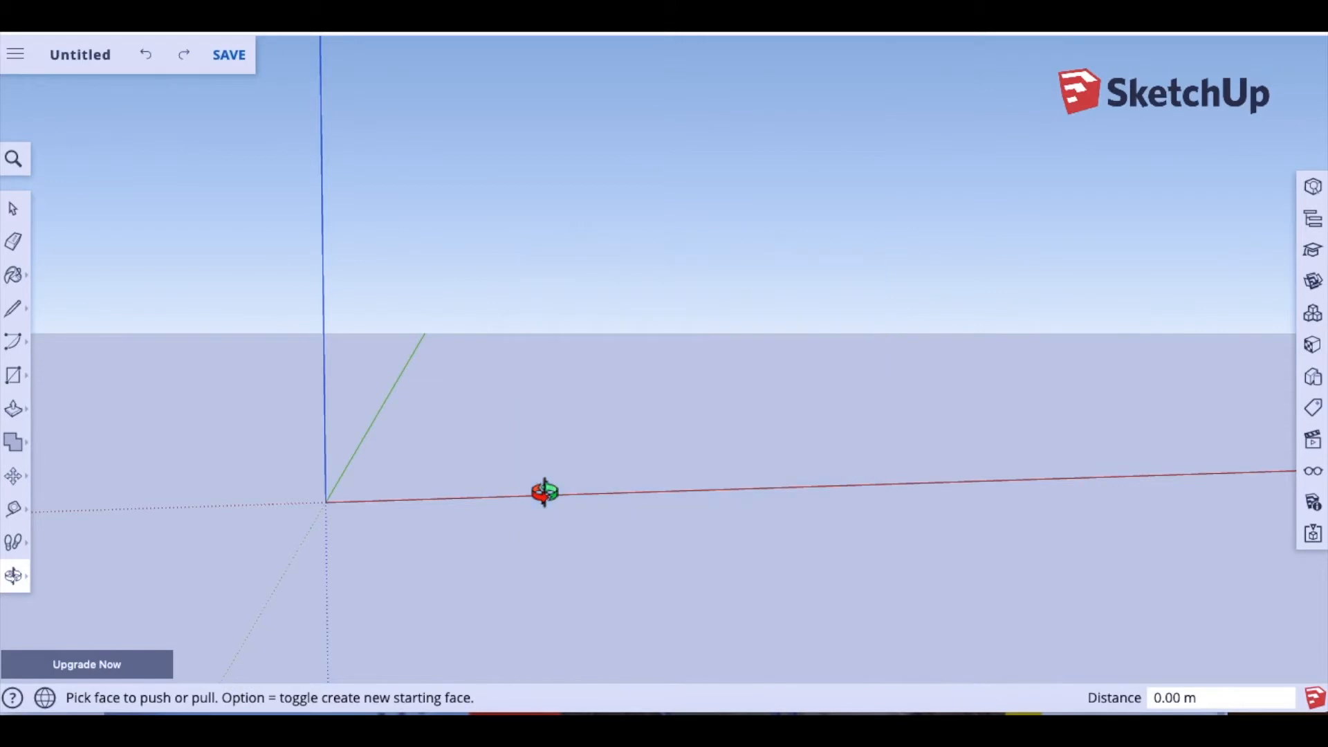
left_click(14, 379)
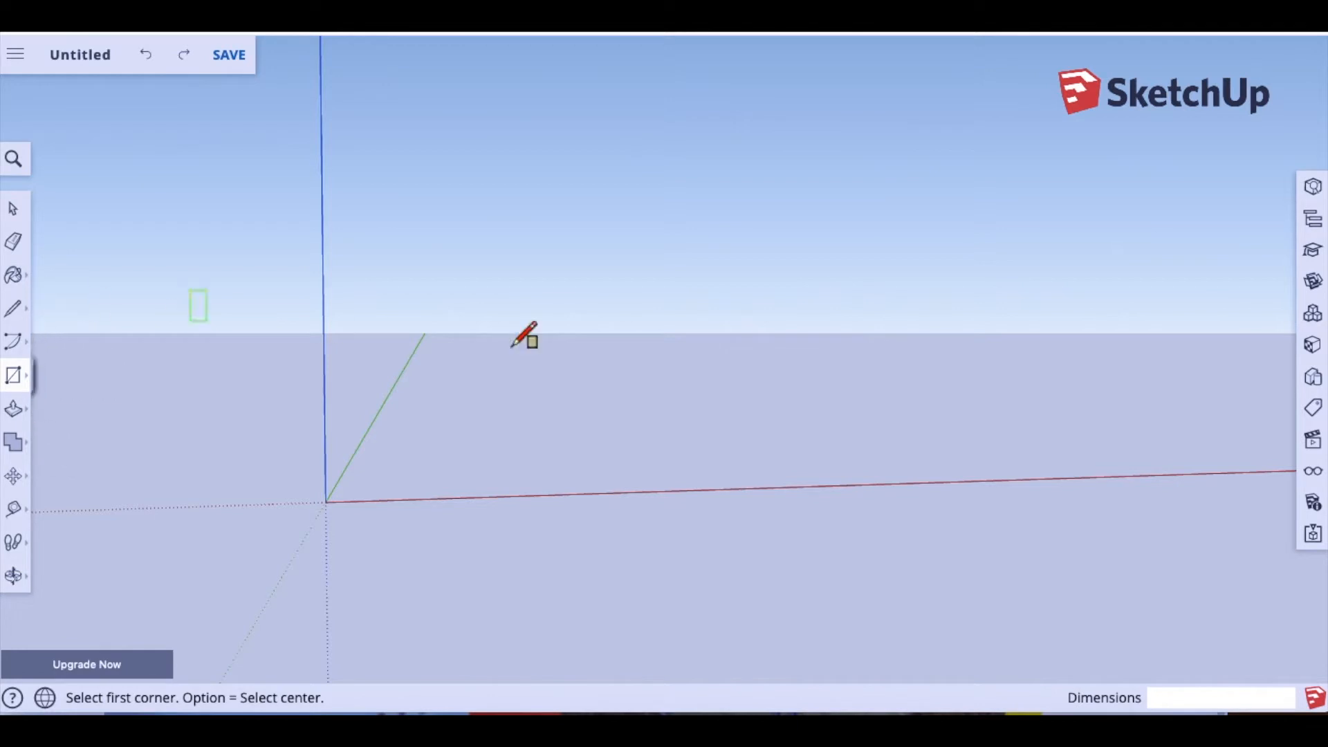
left_click(541, 499)
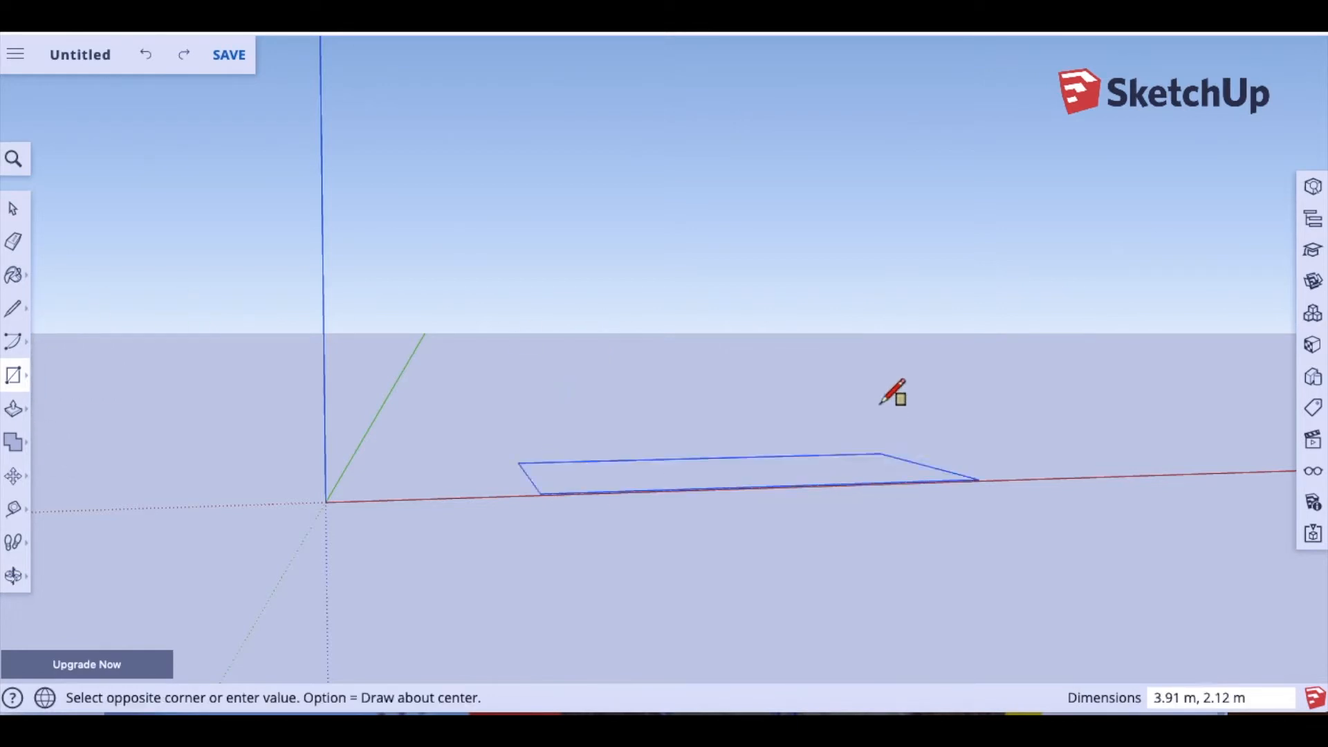
left_click(871, 198)
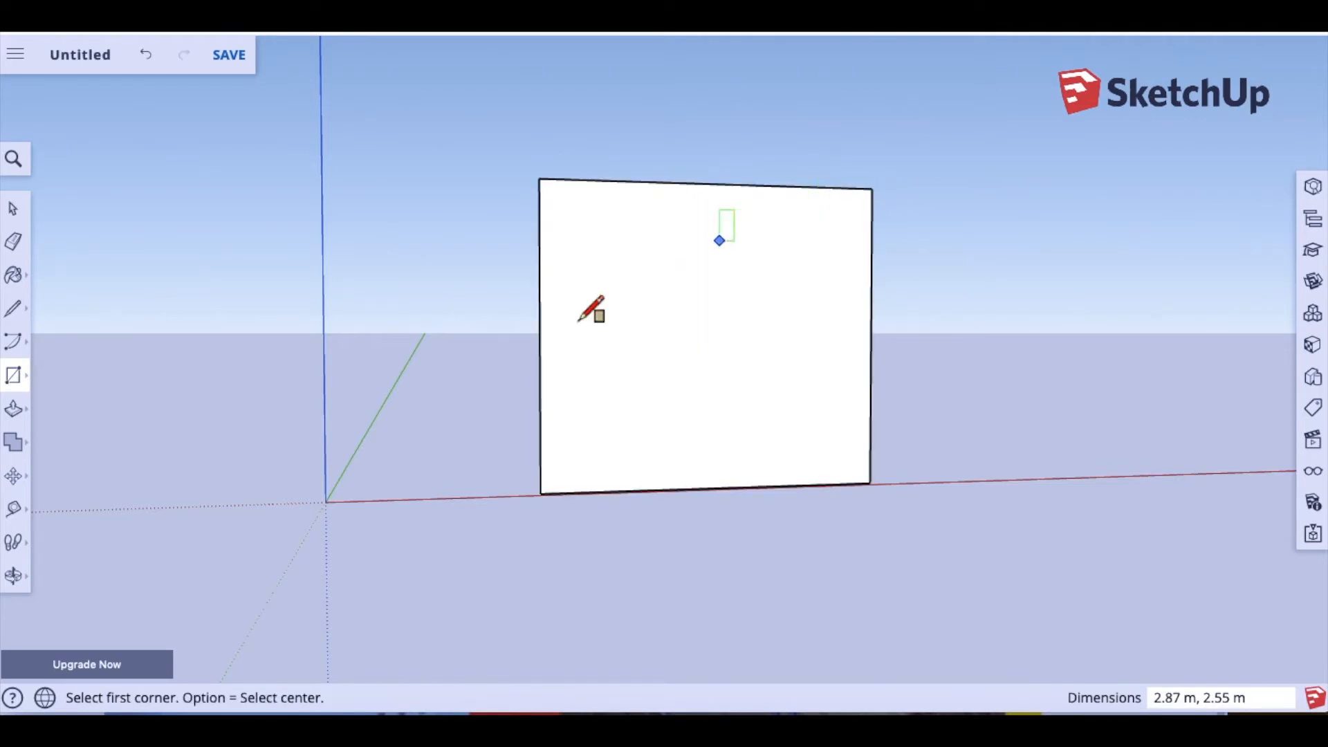
Step: Pull the new rectangle about 4.82 m into a box and orbit around it
left_click(15, 414)
left_click_drag(584, 400, 530, 349)
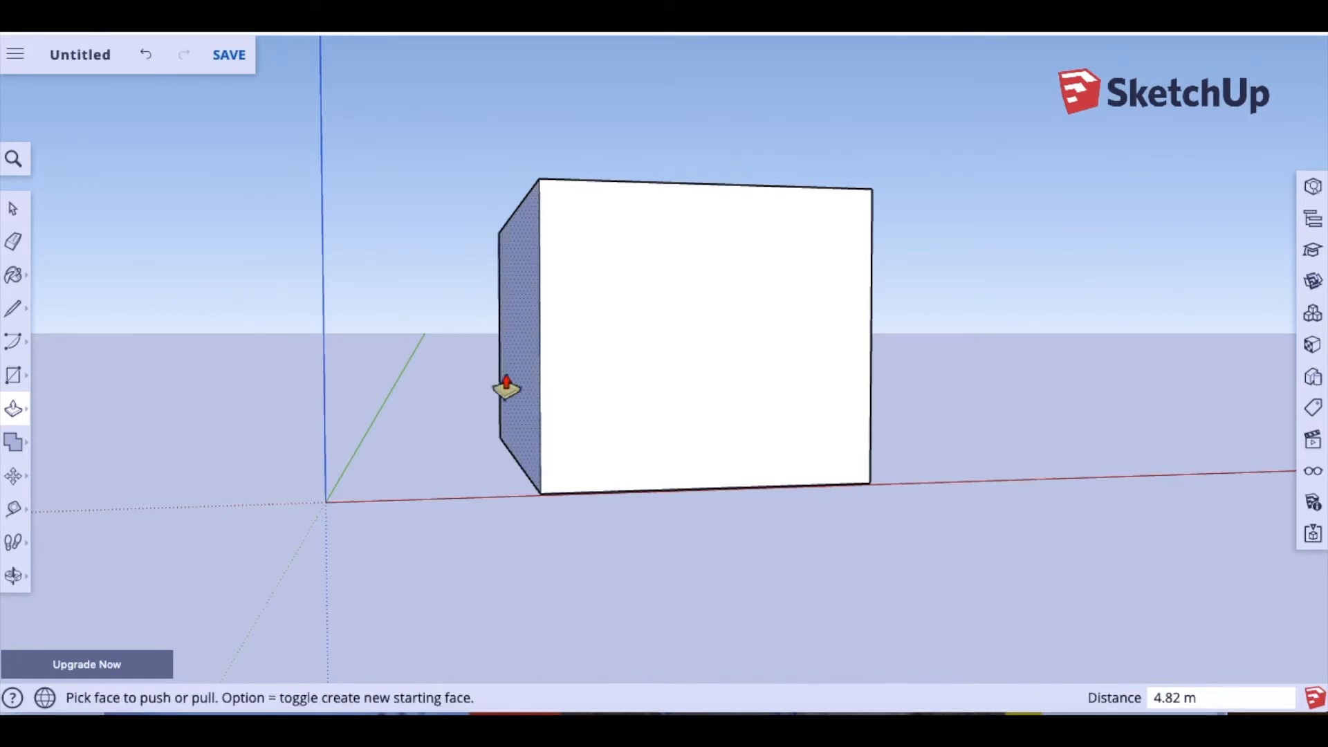
left_click(15, 578)
left_click_drag(385, 463, 707, 515)
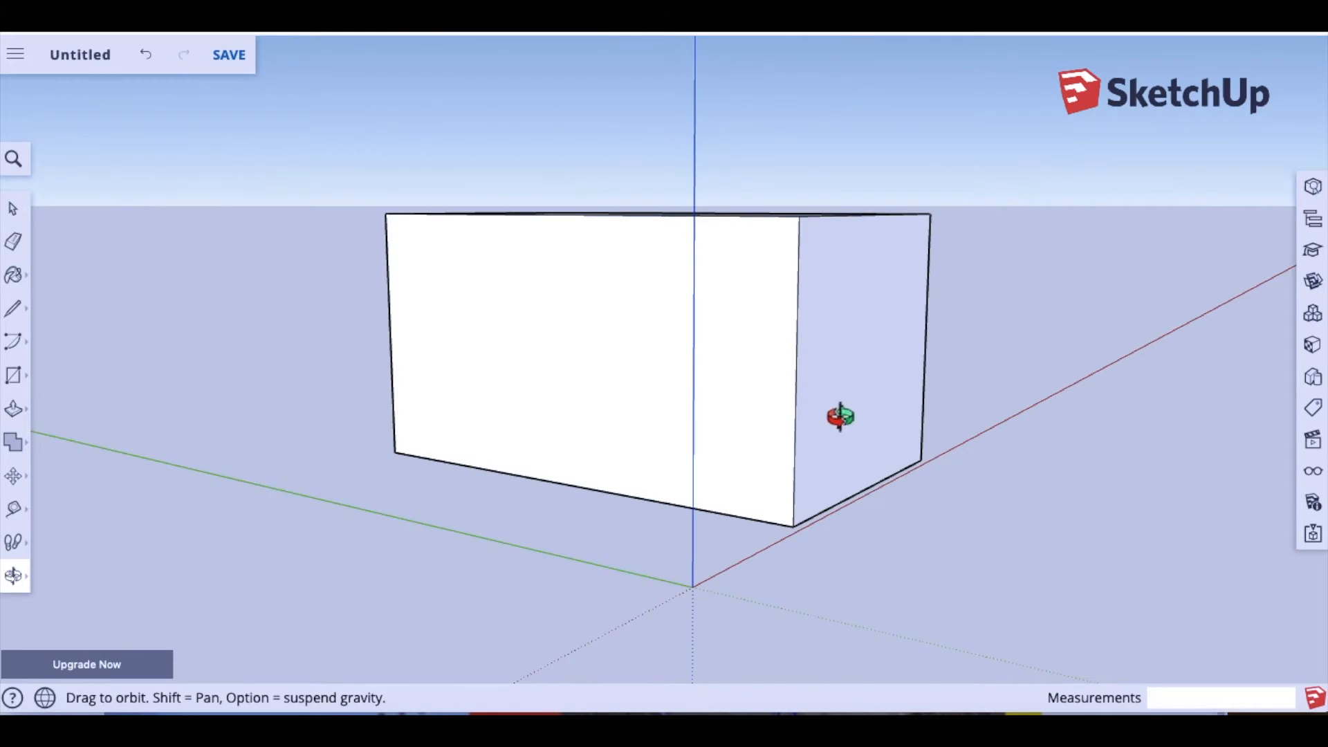
Step: Push the box's right face inward about 1.8 m, then return to Select
left_click(13, 408)
left_click(809, 415)
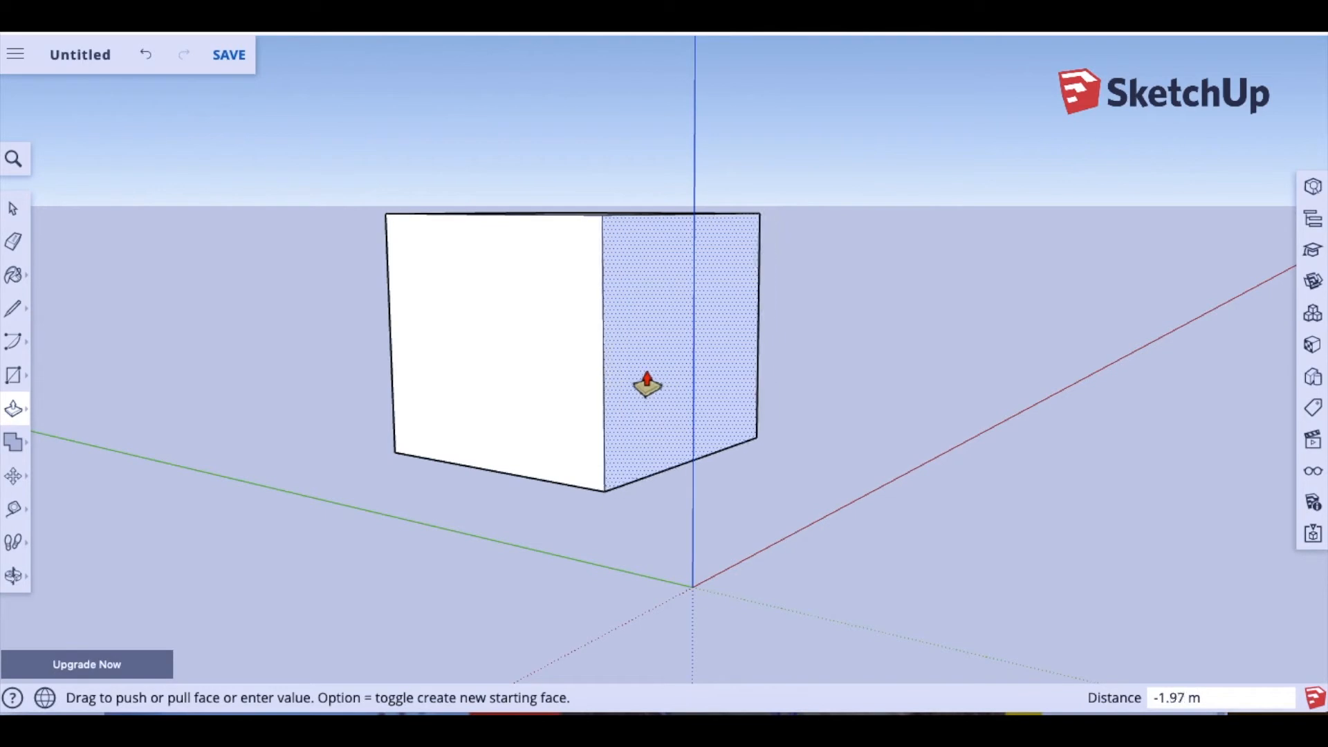
left_click(658, 387)
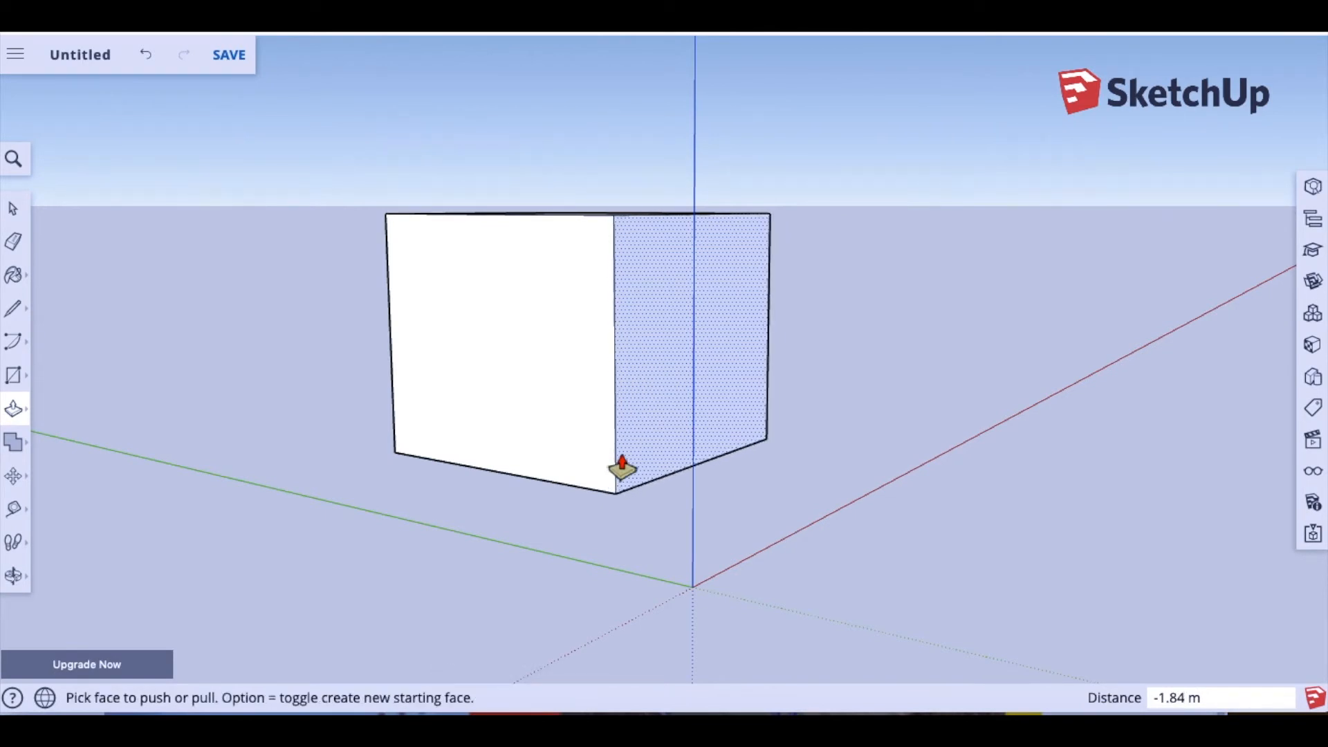
left_click(13, 207)
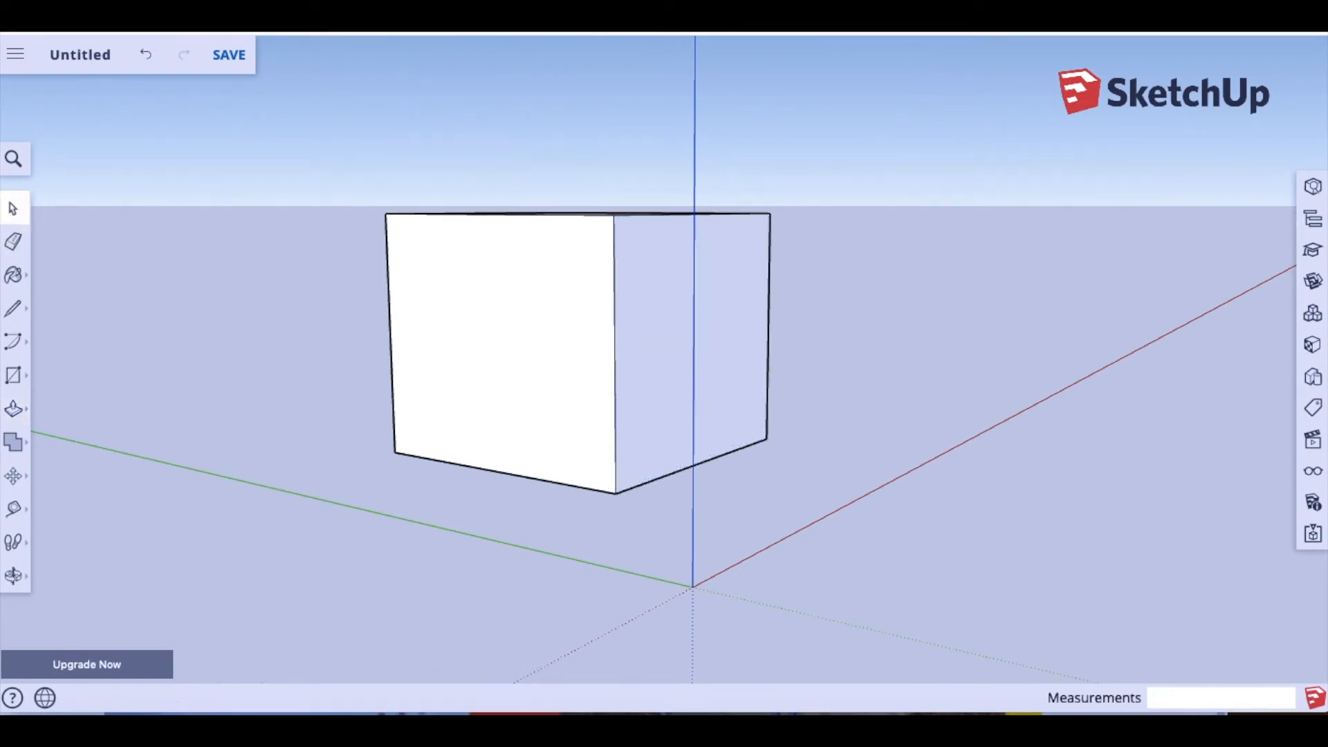
Step: Orbit to a front-facing view of the shortened box and zoom in and out
left_click(14, 575)
left_click_drag(487, 436, 330, 455)
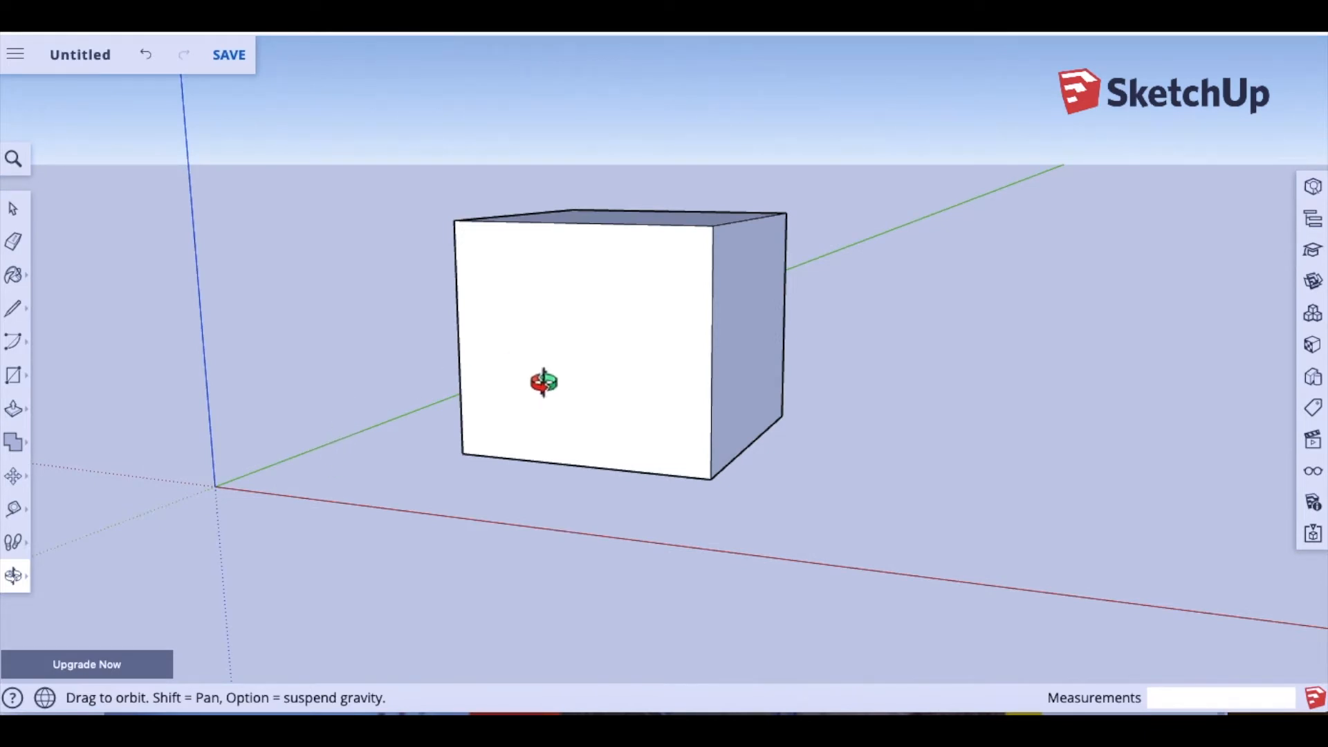
scroll(544, 381, "up", 3)
scroll(544, 382, "down", 4)
scroll(544, 381, "up", 6)
scroll(543, 381, "up", 2)
scroll(543, 381, "down", 5)
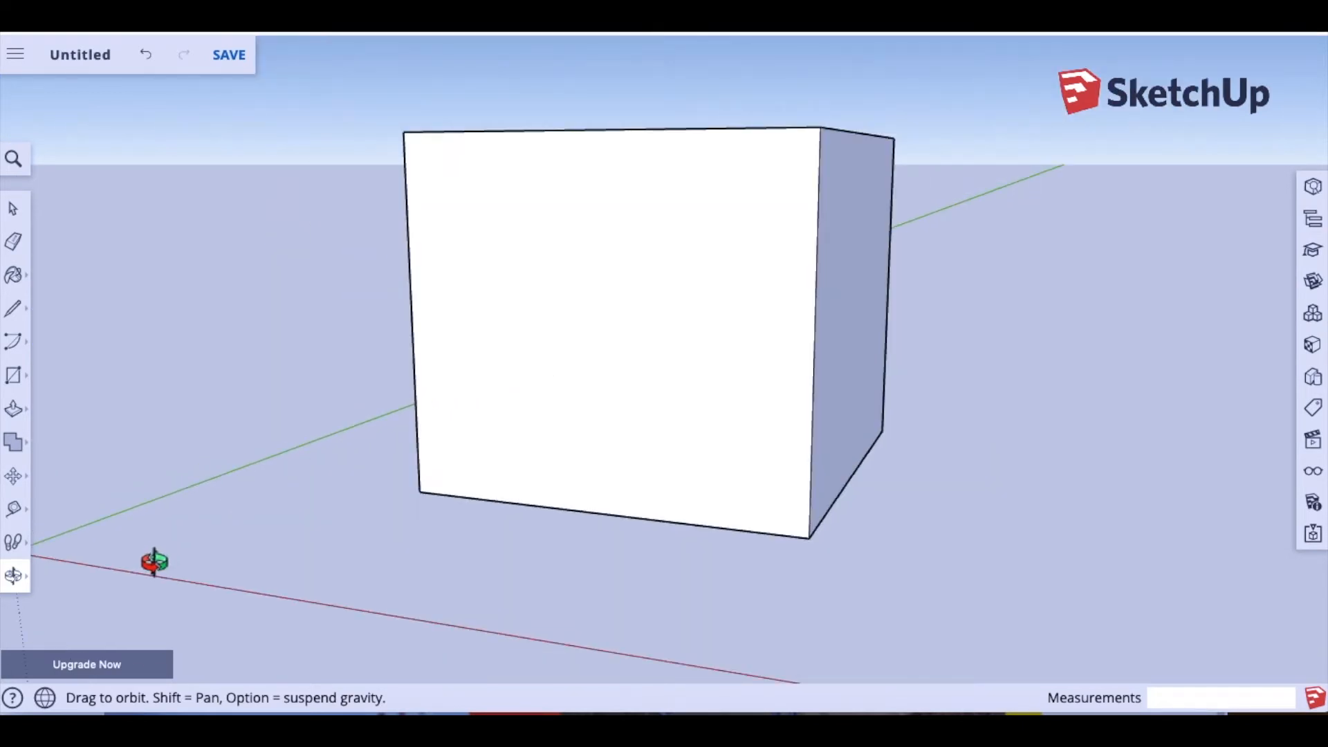
Step: Orbit around the box until its front face is viewed head-on
left_click(14, 576)
left_click_drag(169, 537, 480, 520)
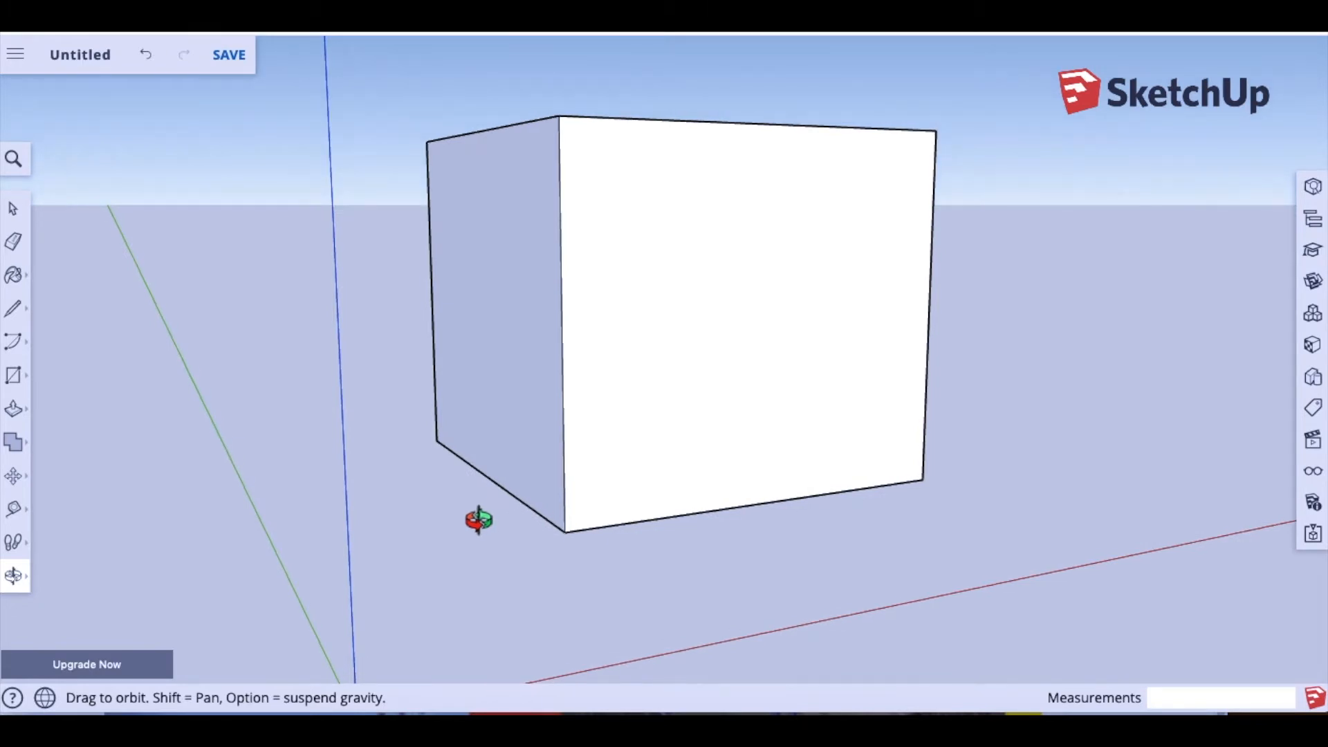
left_click_drag(479, 520, 271, 561)
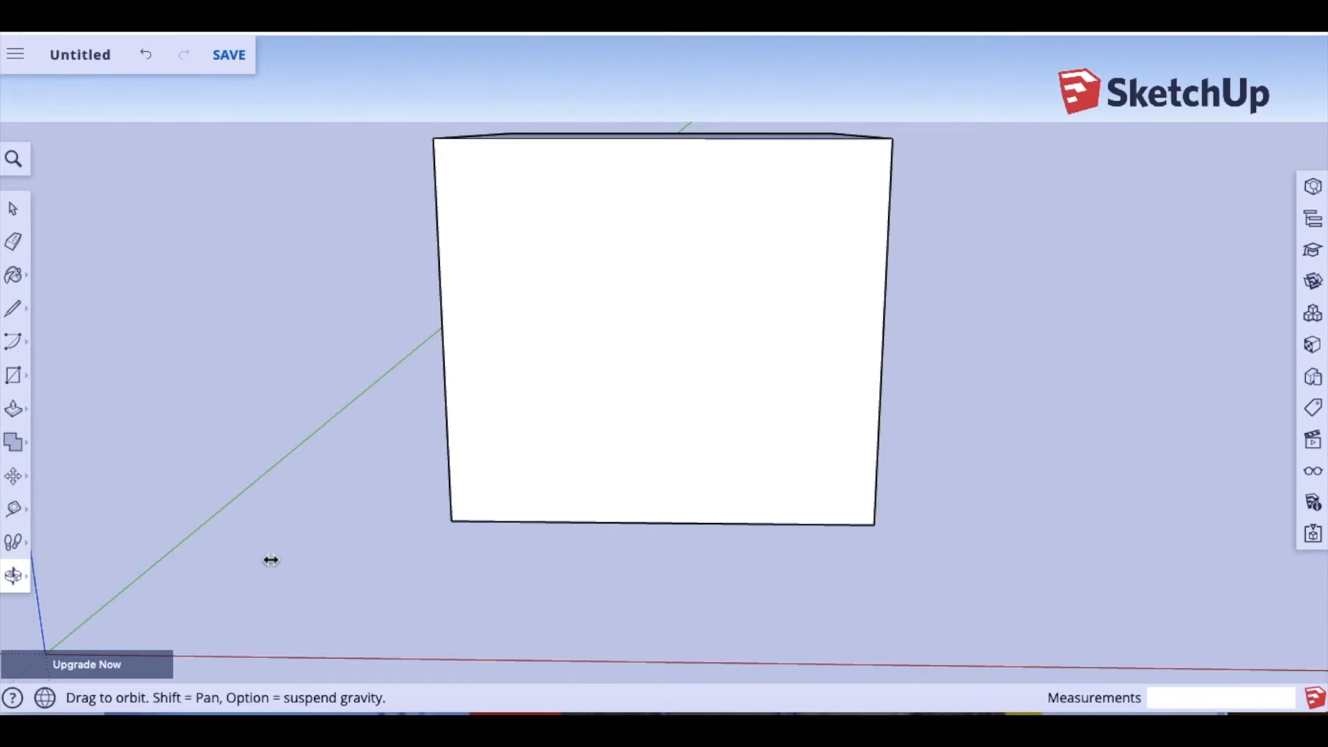
Step: Draw a 0.66 m-radius circle centred on the front face and pull it out 1.75 m
left_click(16, 378)
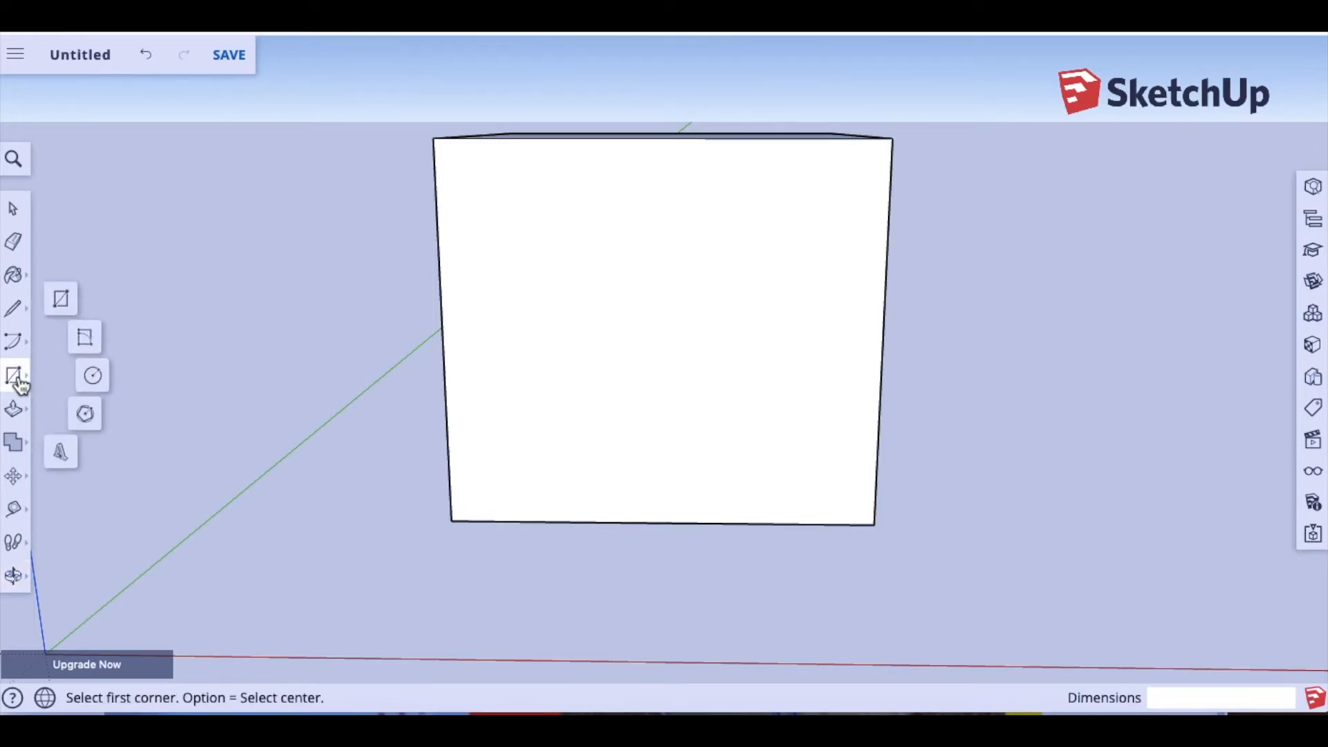
left_click(93, 376)
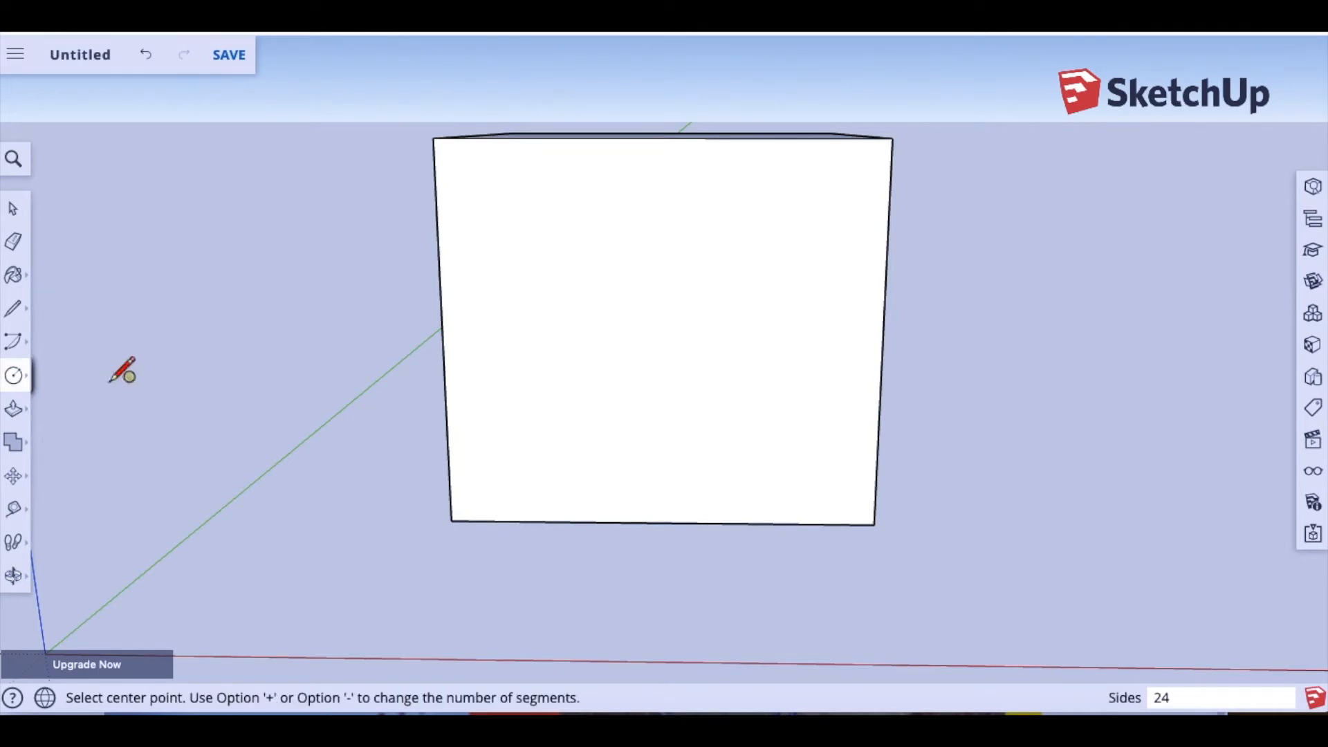
left_click(652, 332)
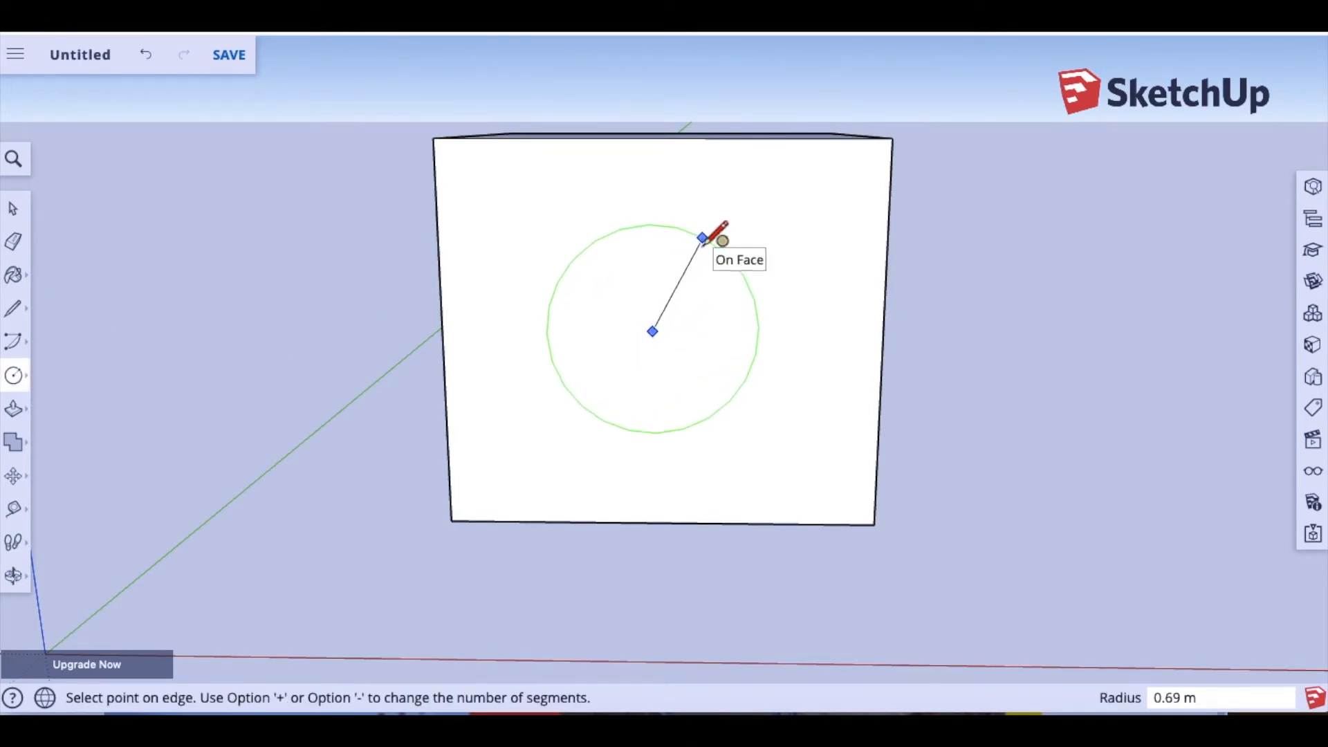
left_click(700, 242)
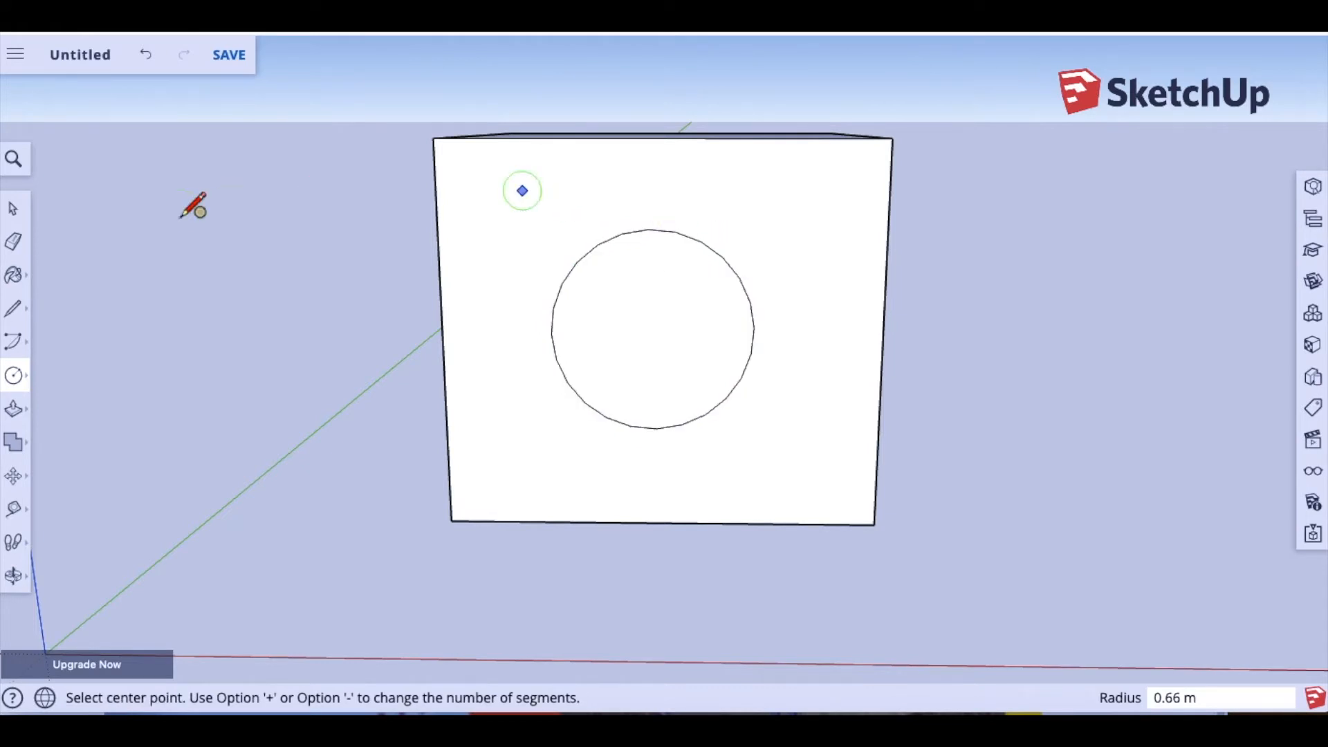
left_click(14, 411)
left_click_drag(644, 309, 637, 371)
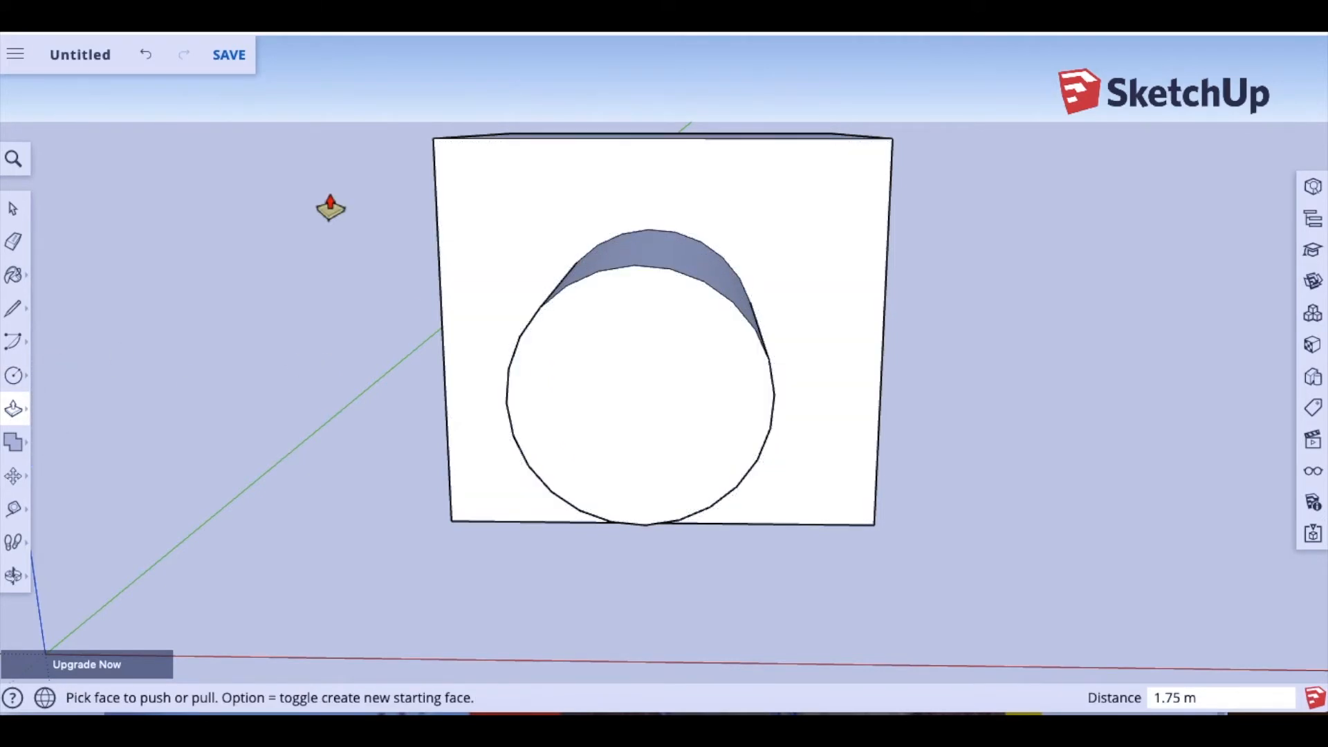
left_click(15, 573)
left_click_drag(250, 453, 981, 300)
left_click_drag(510, 387, 21, 401)
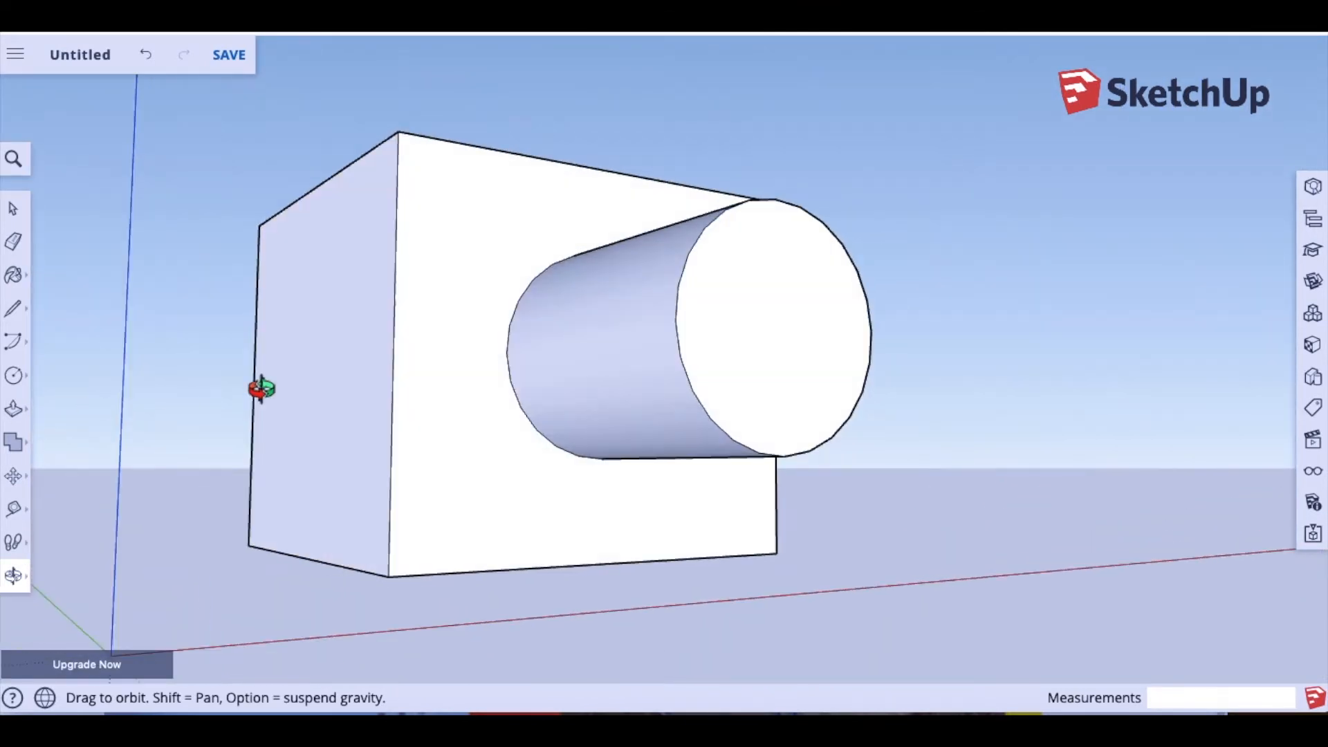
left_click_drag(320, 390, 119, 466)
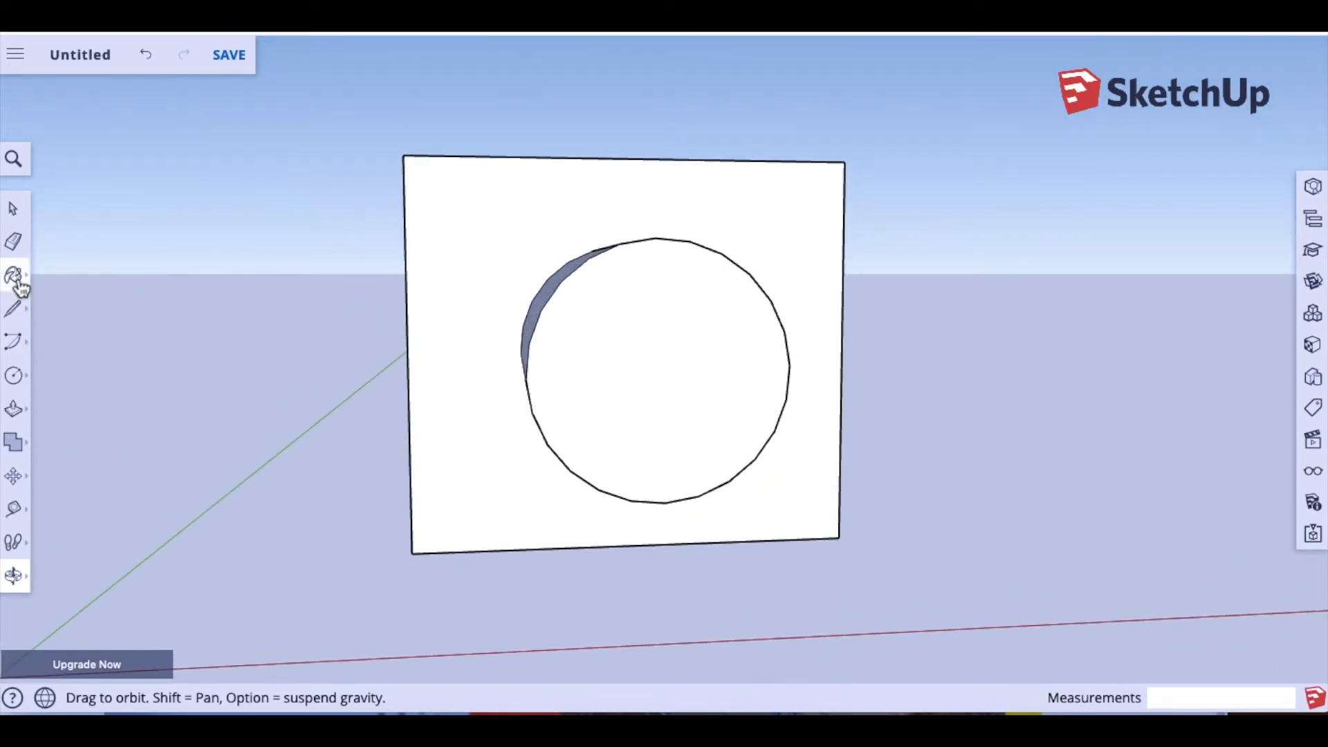
Step: Push the circle face back 4.73 m through the block to open a round hole
left_click(13, 408)
left_click(627, 354)
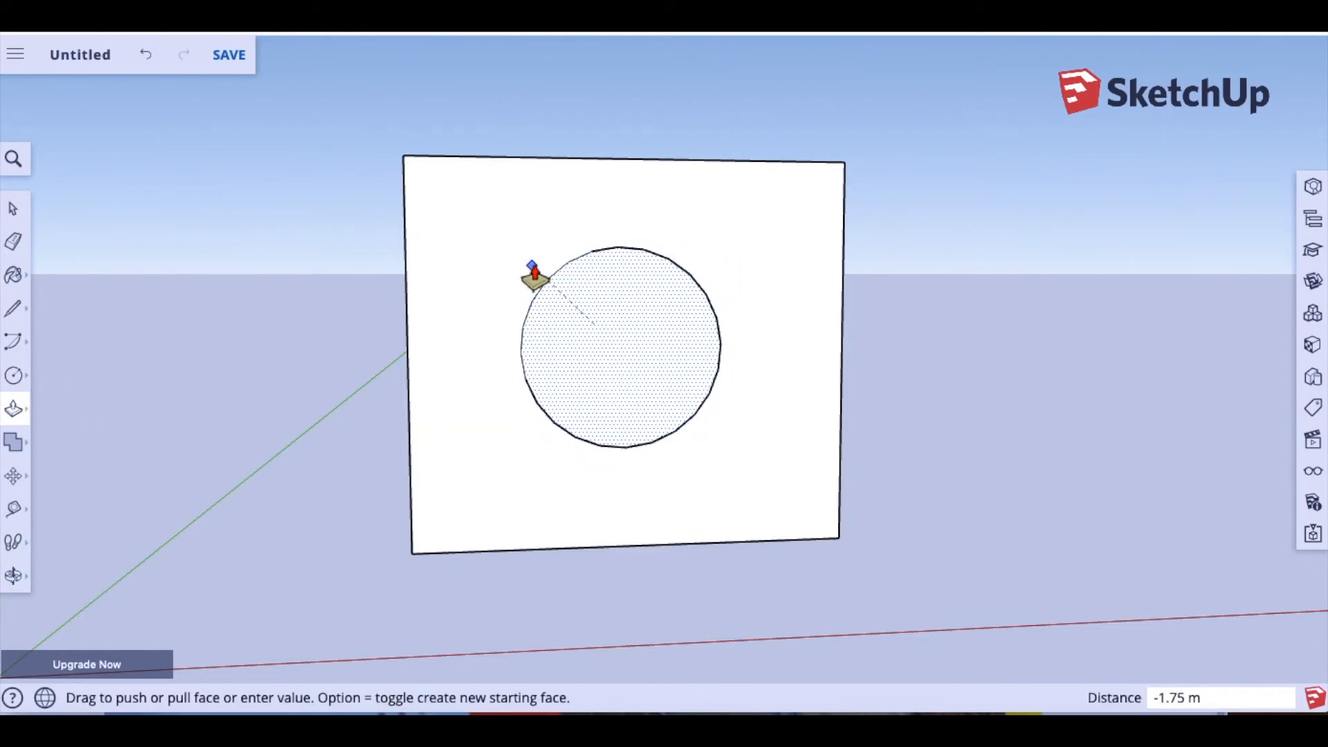
left_click(580, 315)
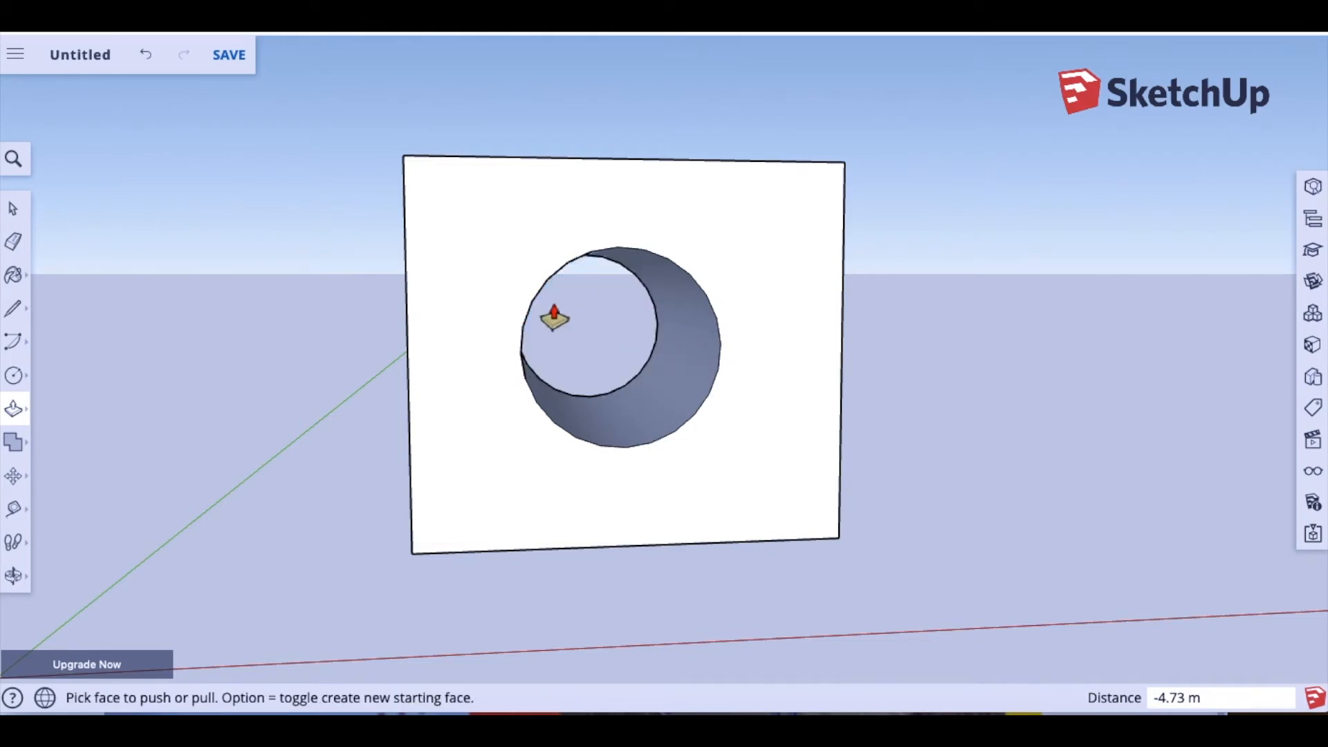
Step: Orbit around the block to view the hole from other sides
left_click(16, 576)
left_click_drag(290, 434, 823, 401)
left_click_drag(542, 388, 1129, 376)
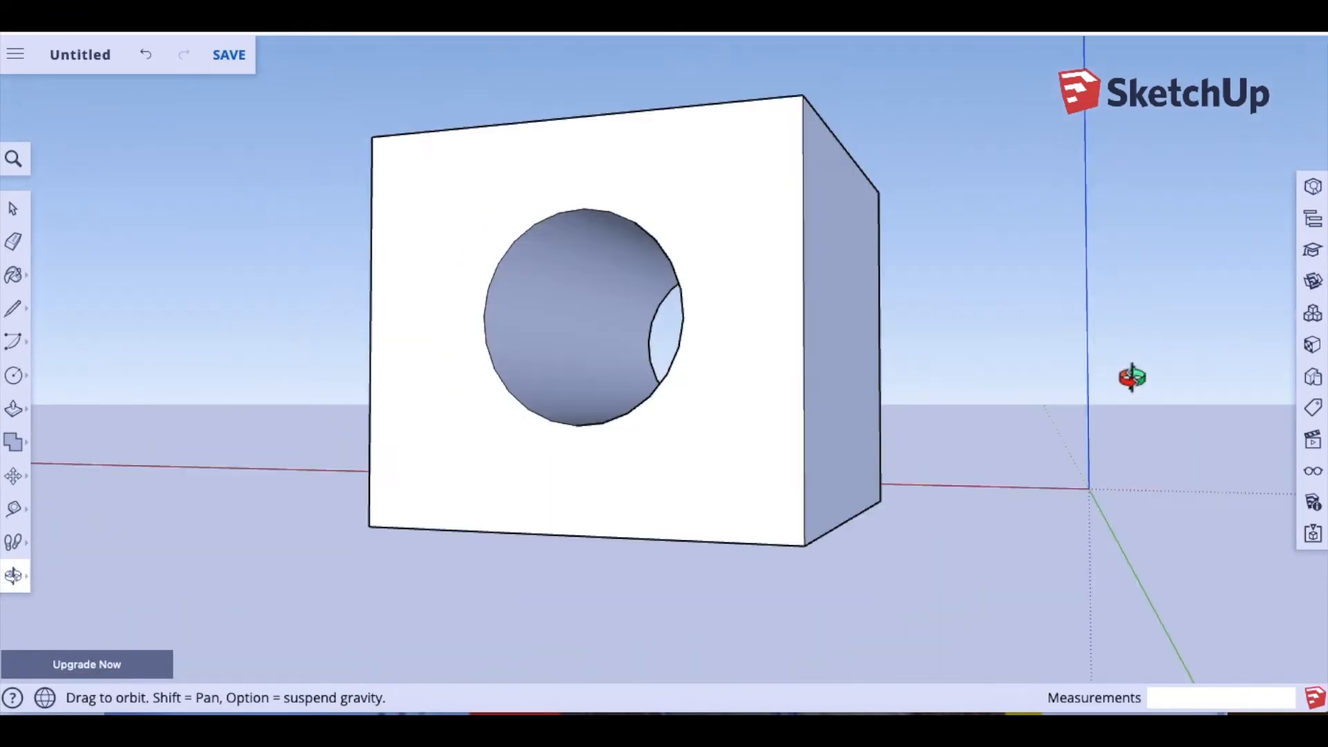
left_click_drag(791, 403, 31, 415)
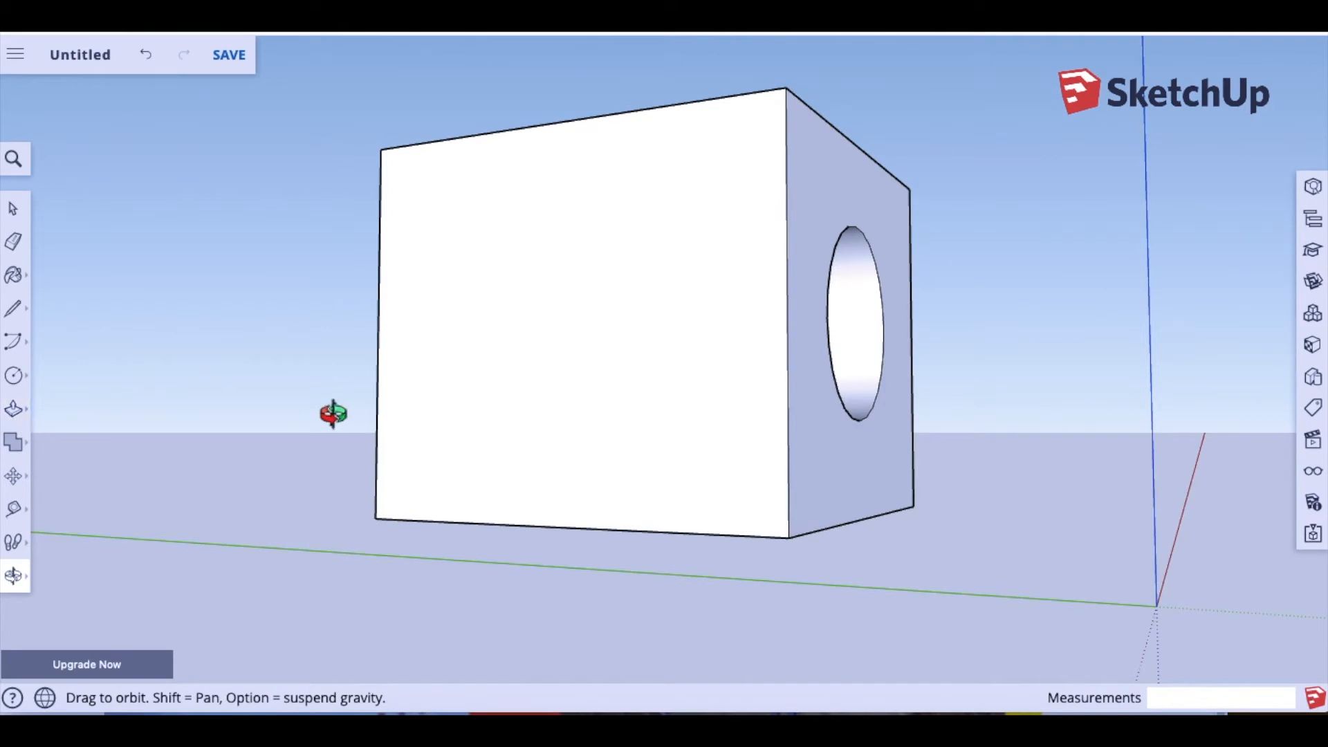
left_click_drag(333, 414, 31, 488)
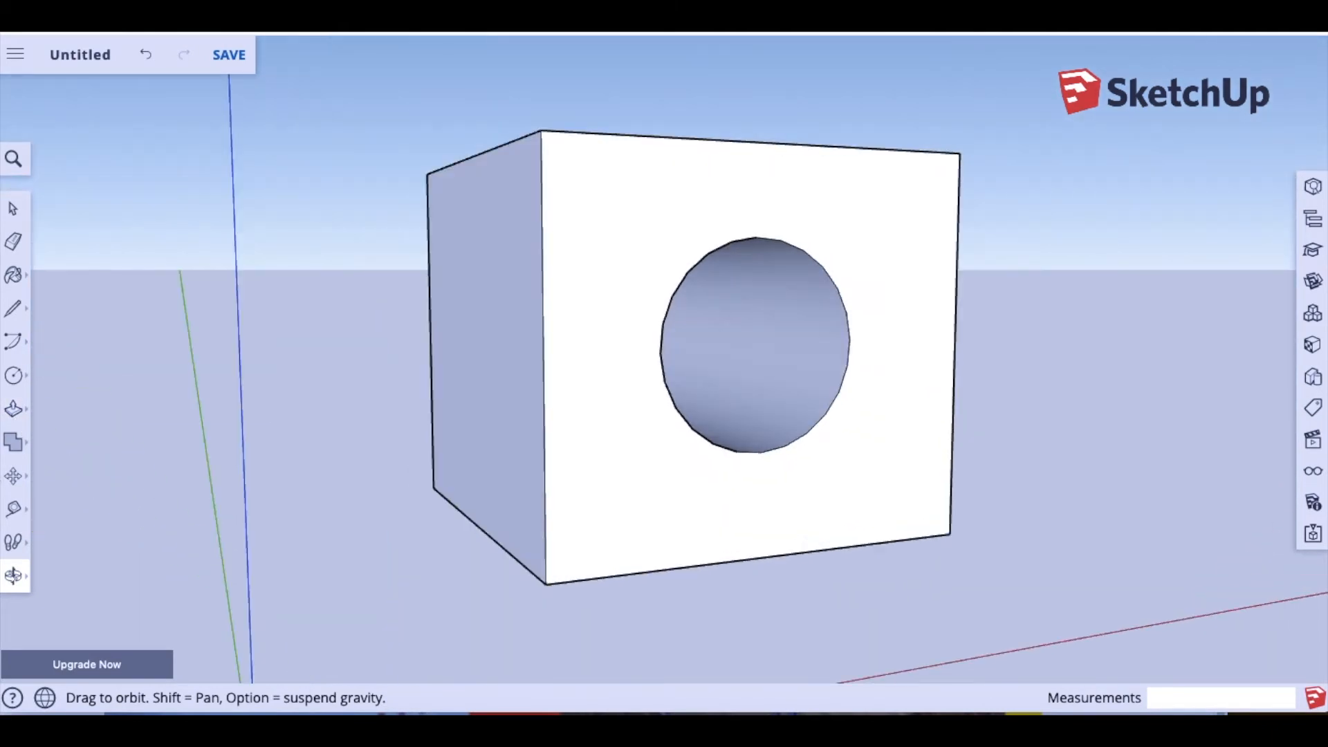
left_click_drag(402, 426, 280, 447)
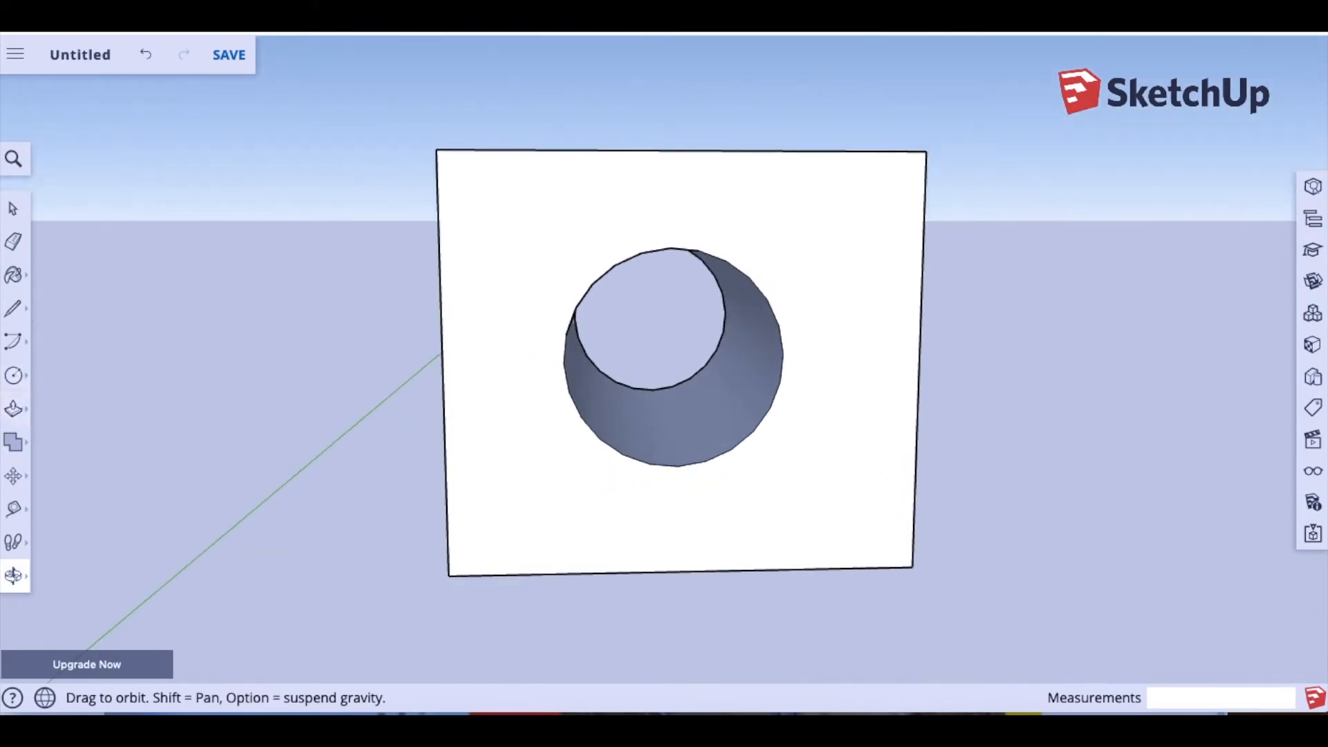
left_click_drag(298, 425, 471, 517)
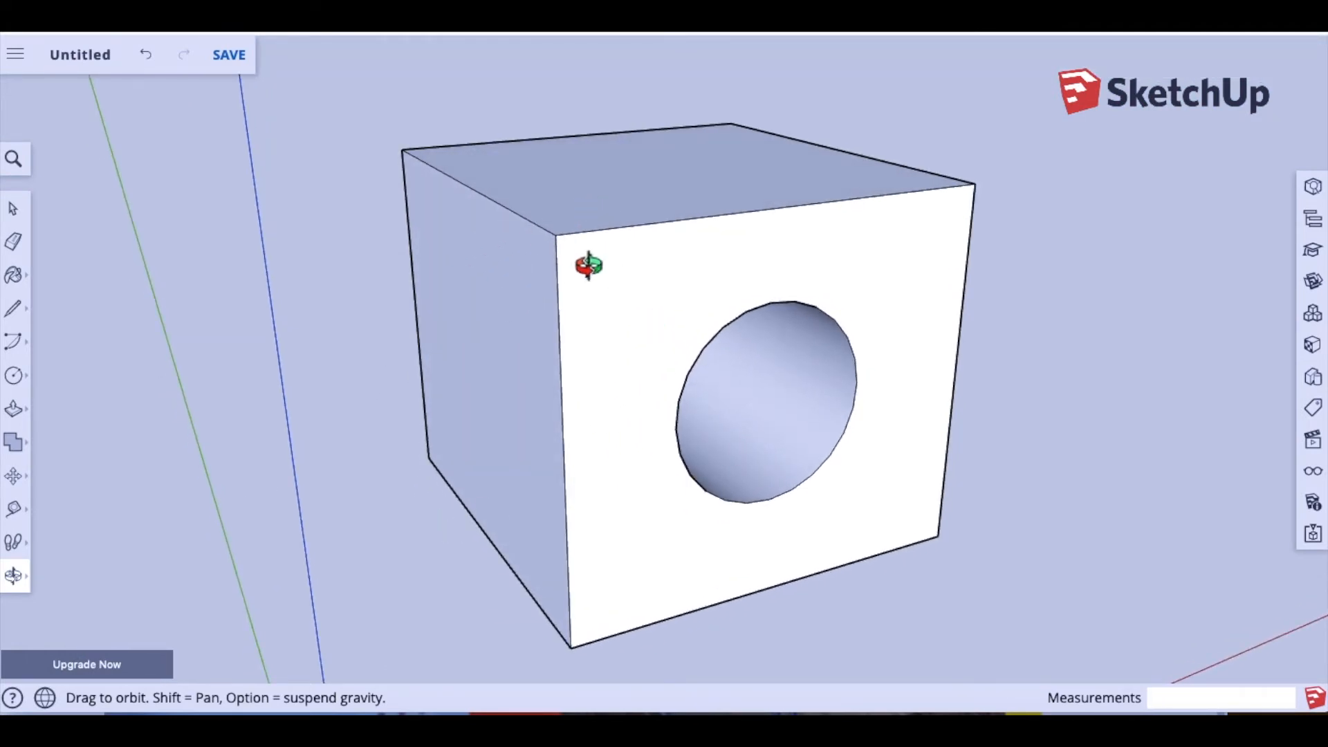
scroll(595, 377, "down", 6)
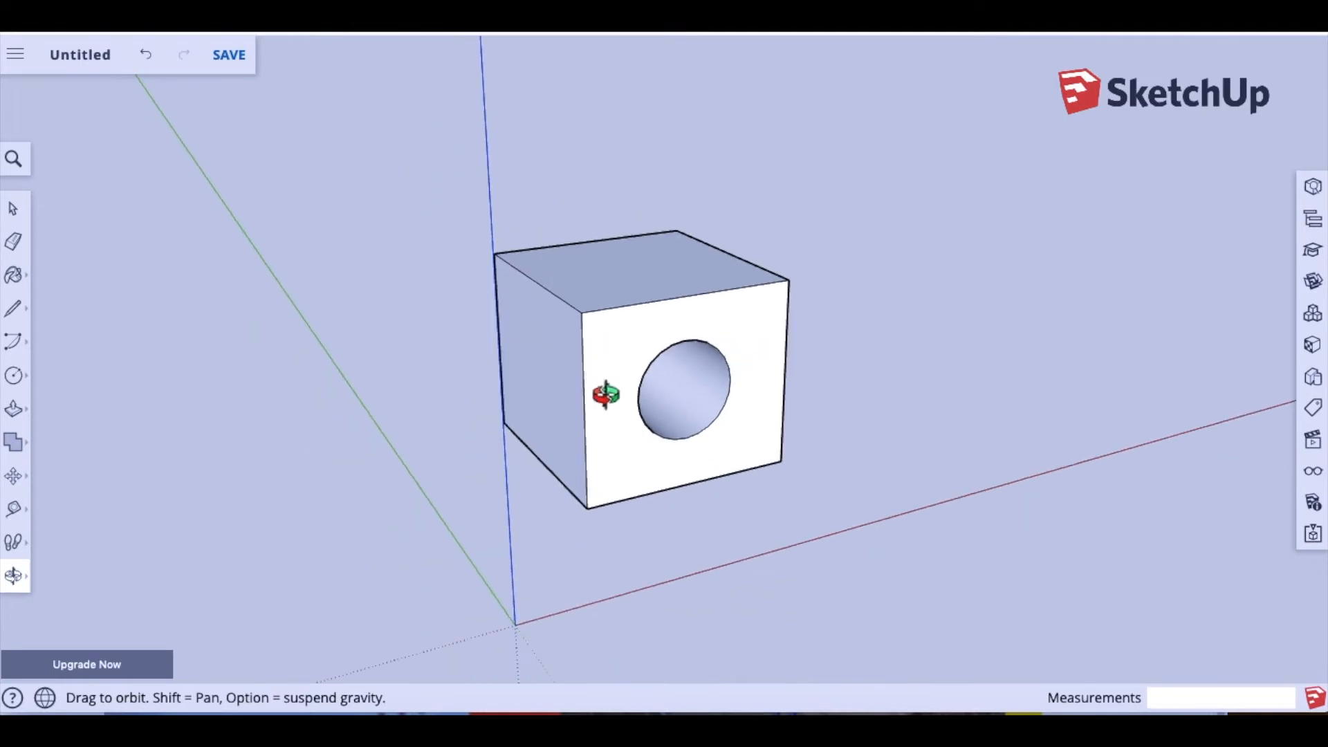
left_click_drag(687, 408, 620, 354)
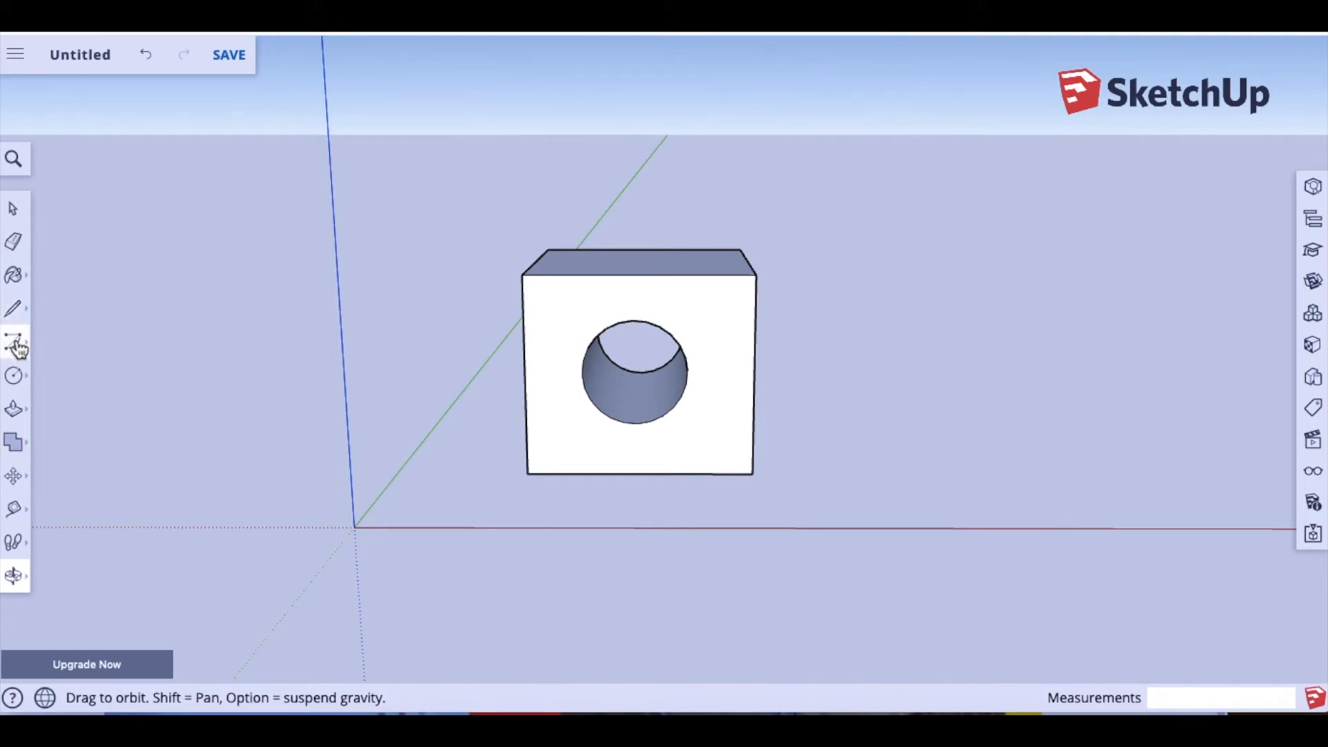
Step: Draw a vertical edge from the top edge's midpoint, then sloping lines from both top corners to its tip
left_click(18, 349)
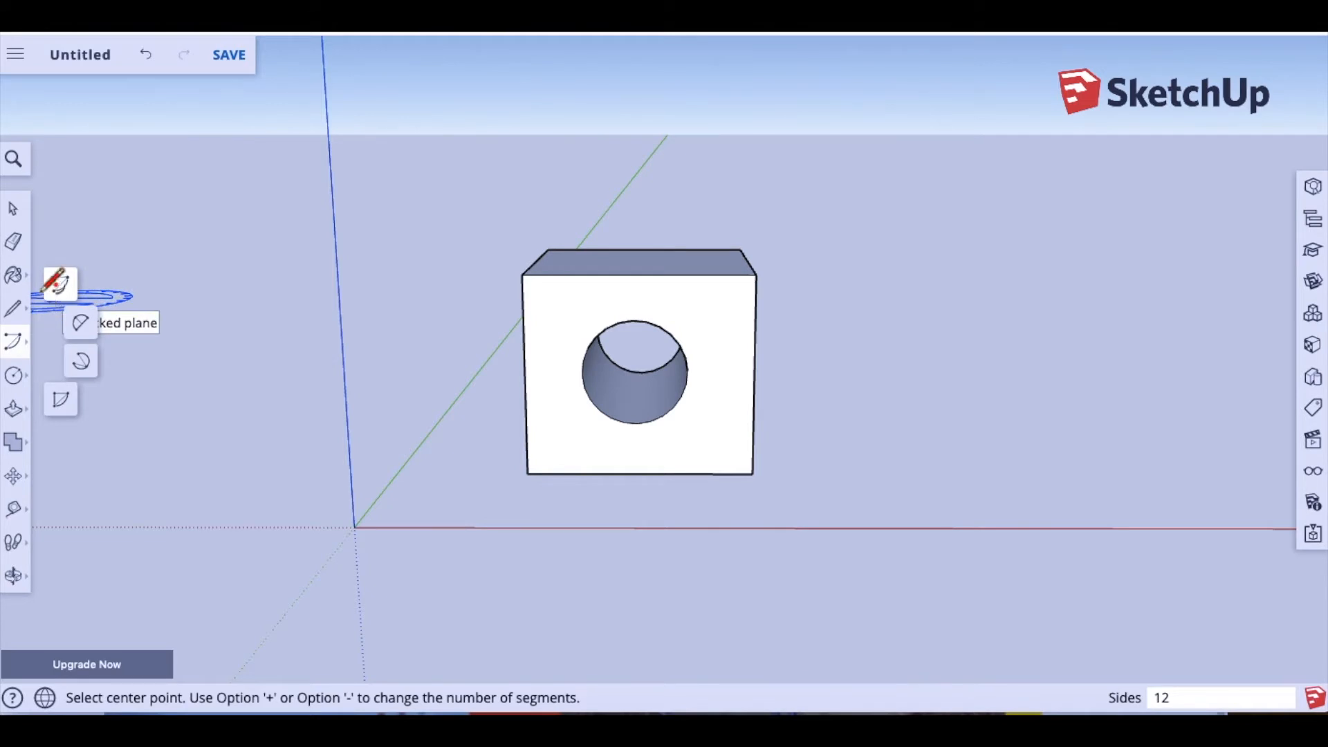
left_click(21, 382)
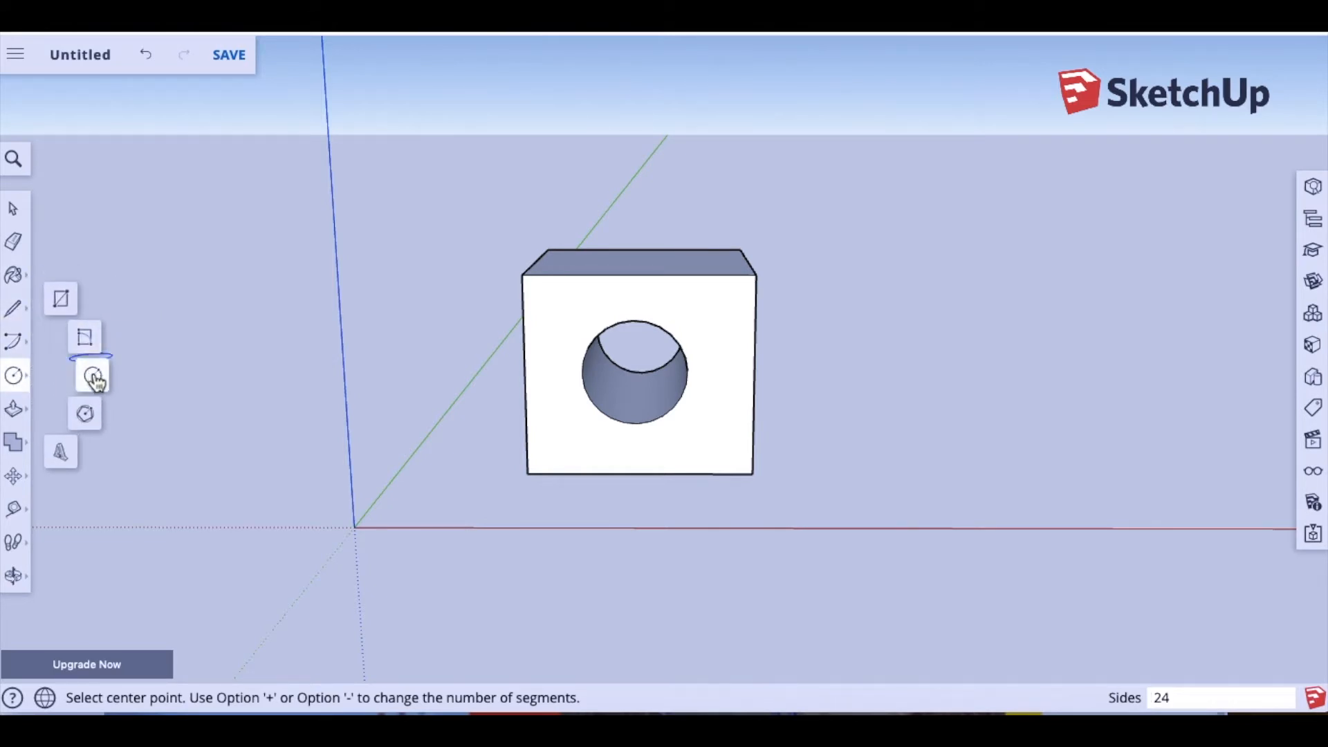
left_click(23, 312)
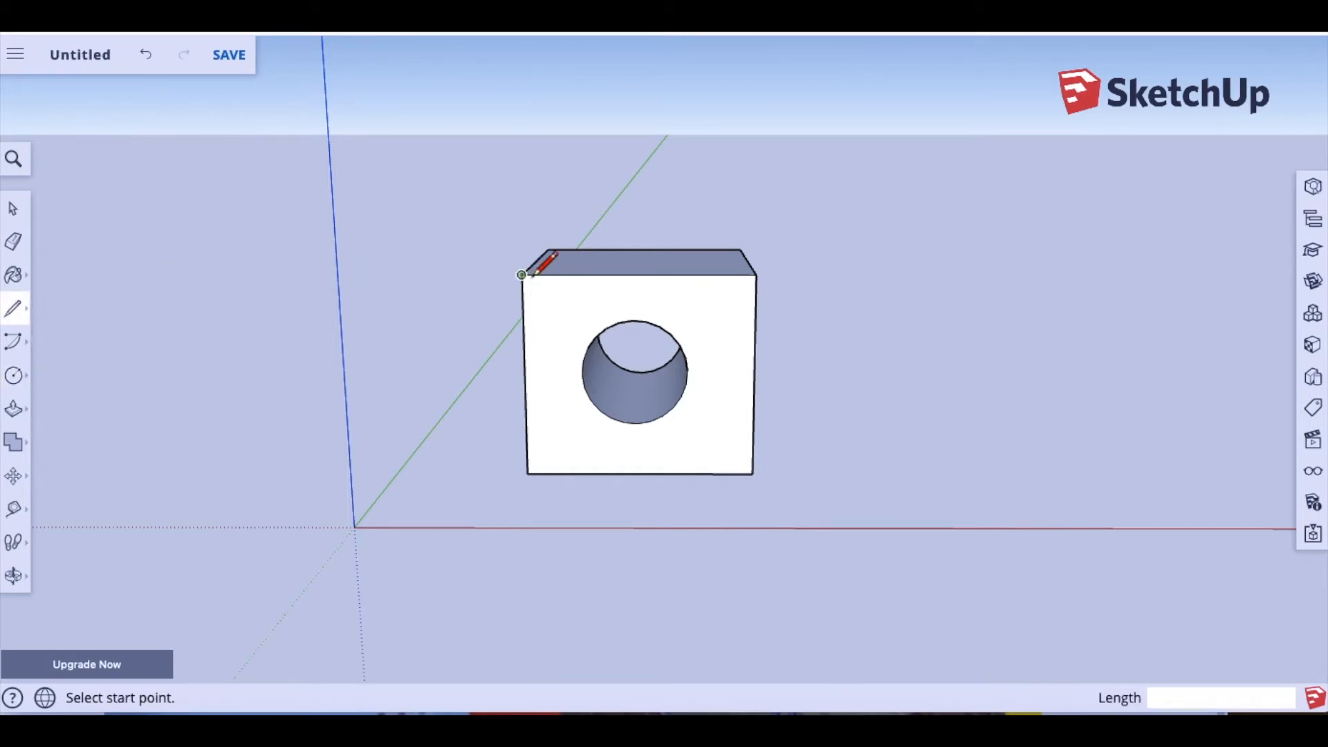
left_click(638, 275)
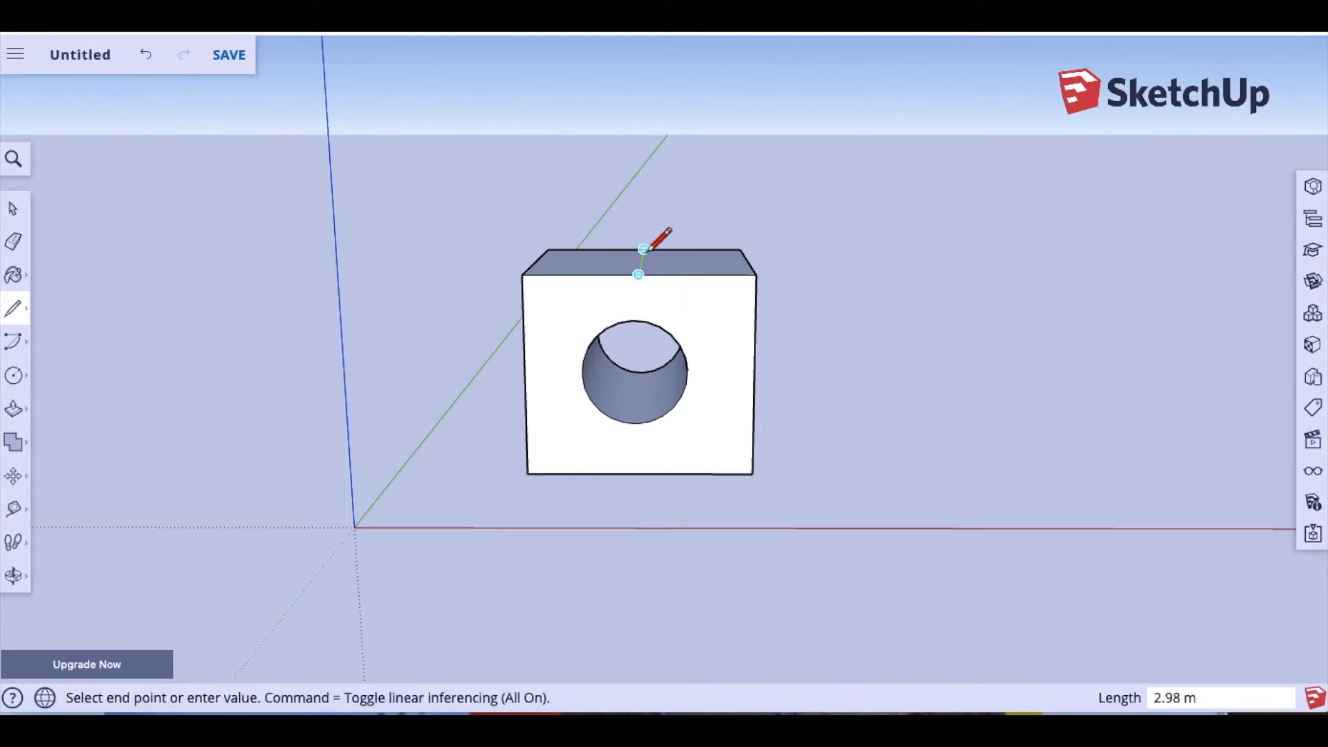
left_click(638, 164)
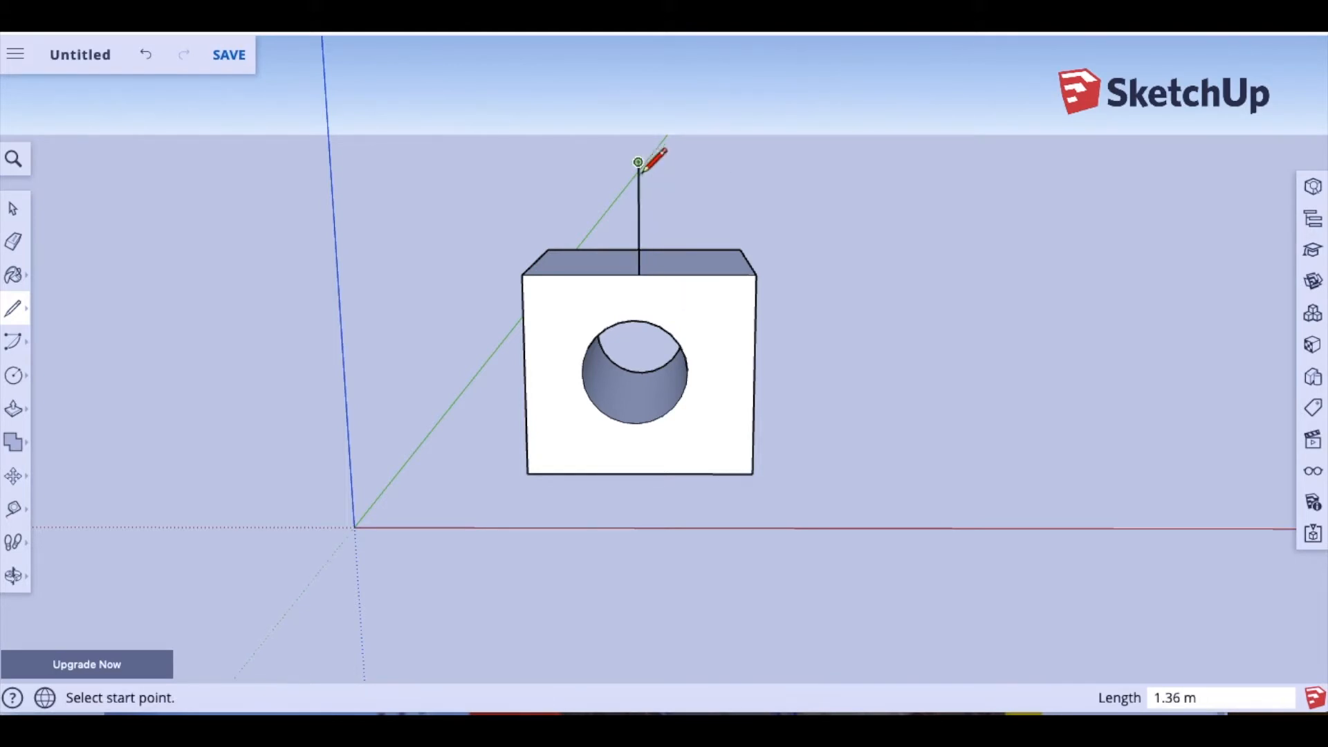
left_click(521, 274)
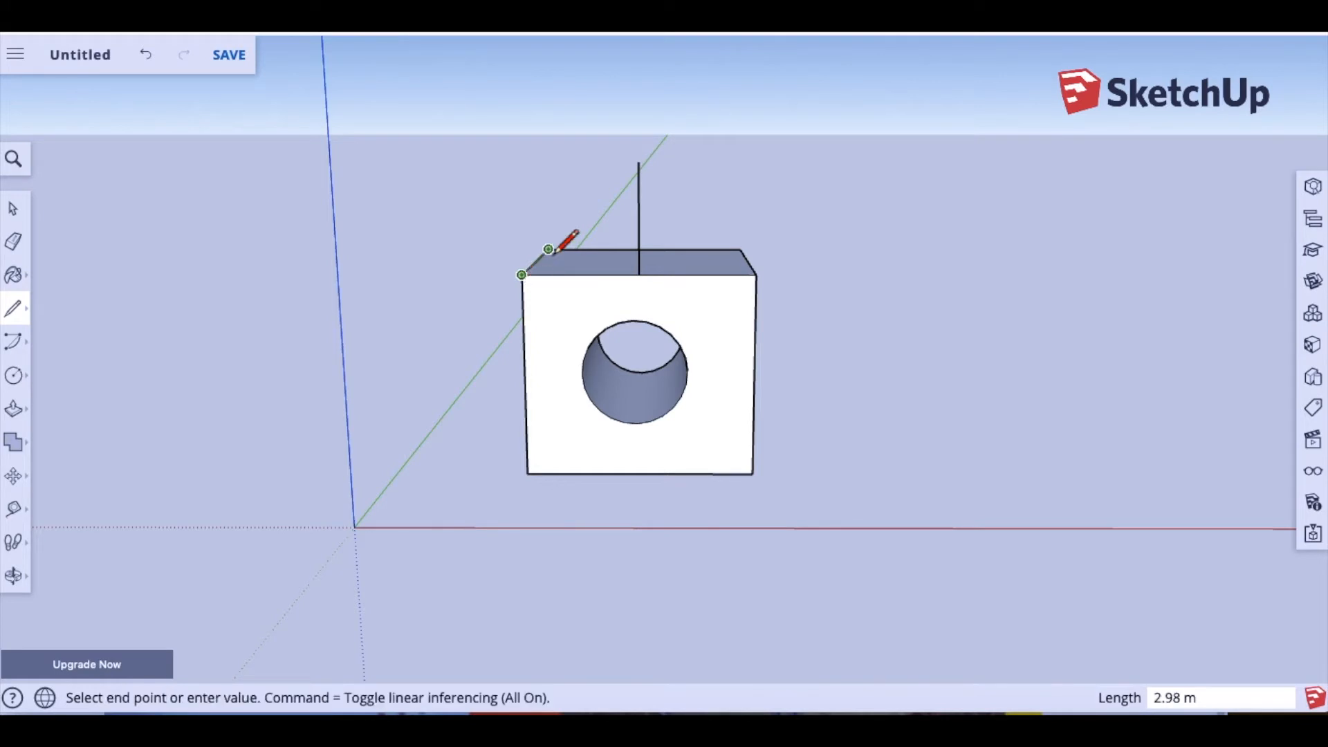
left_click(638, 163)
left_click(756, 275)
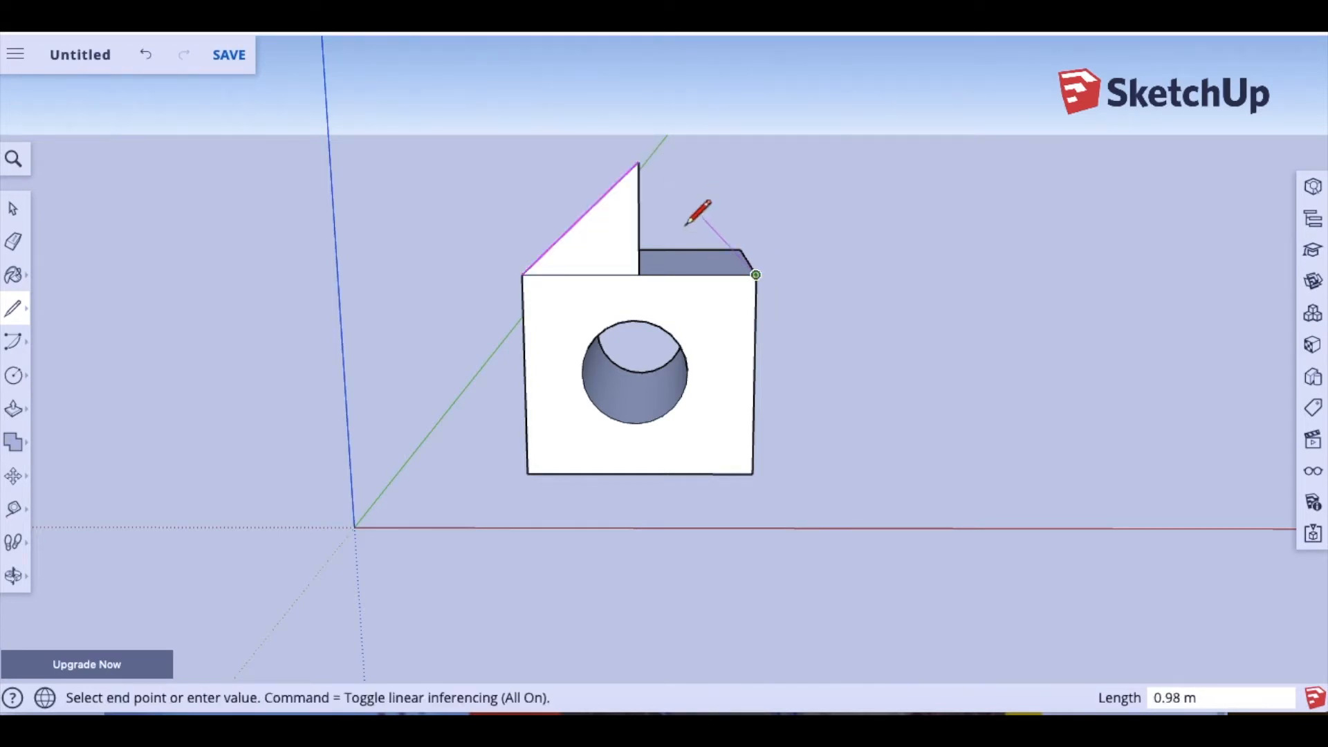
left_click(638, 163)
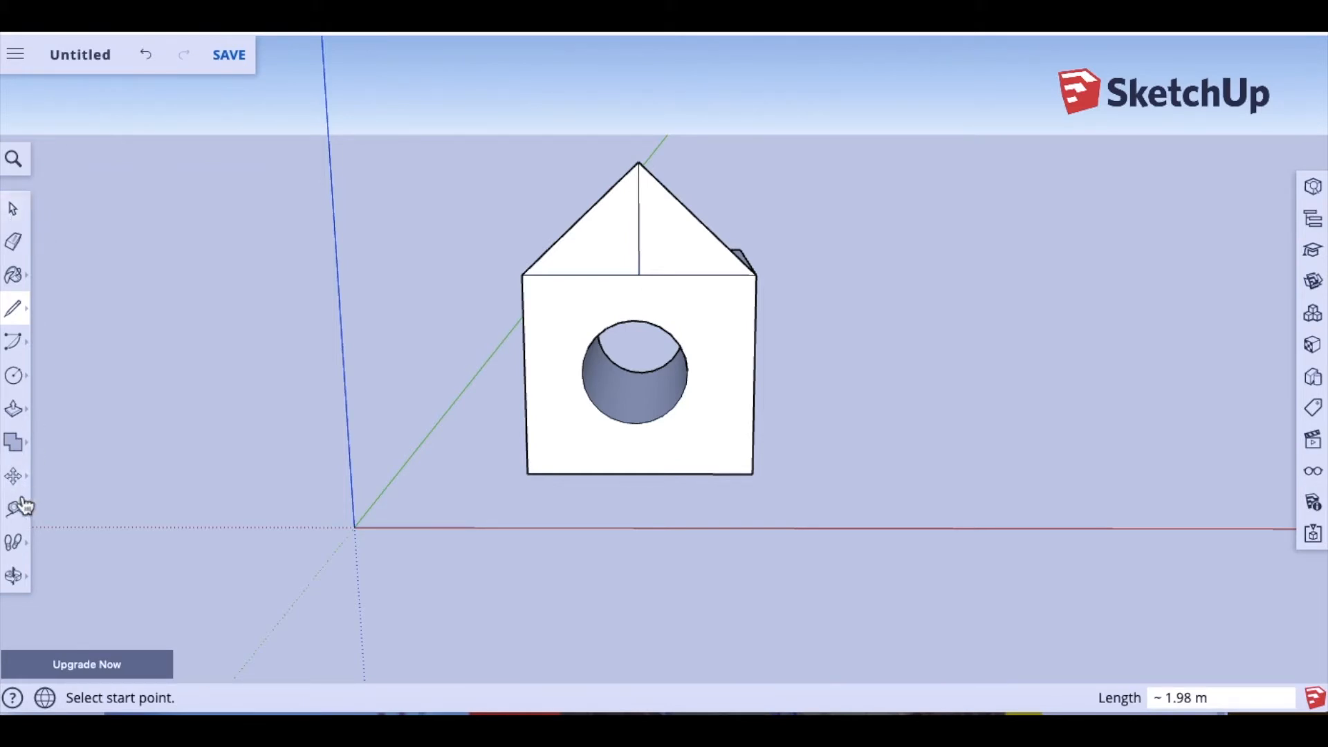
left_click(13, 575)
Step: Extrude the triangular gable along the block into a roof prism and orbit to check it
left_click_drag(436, 427, 737, 278)
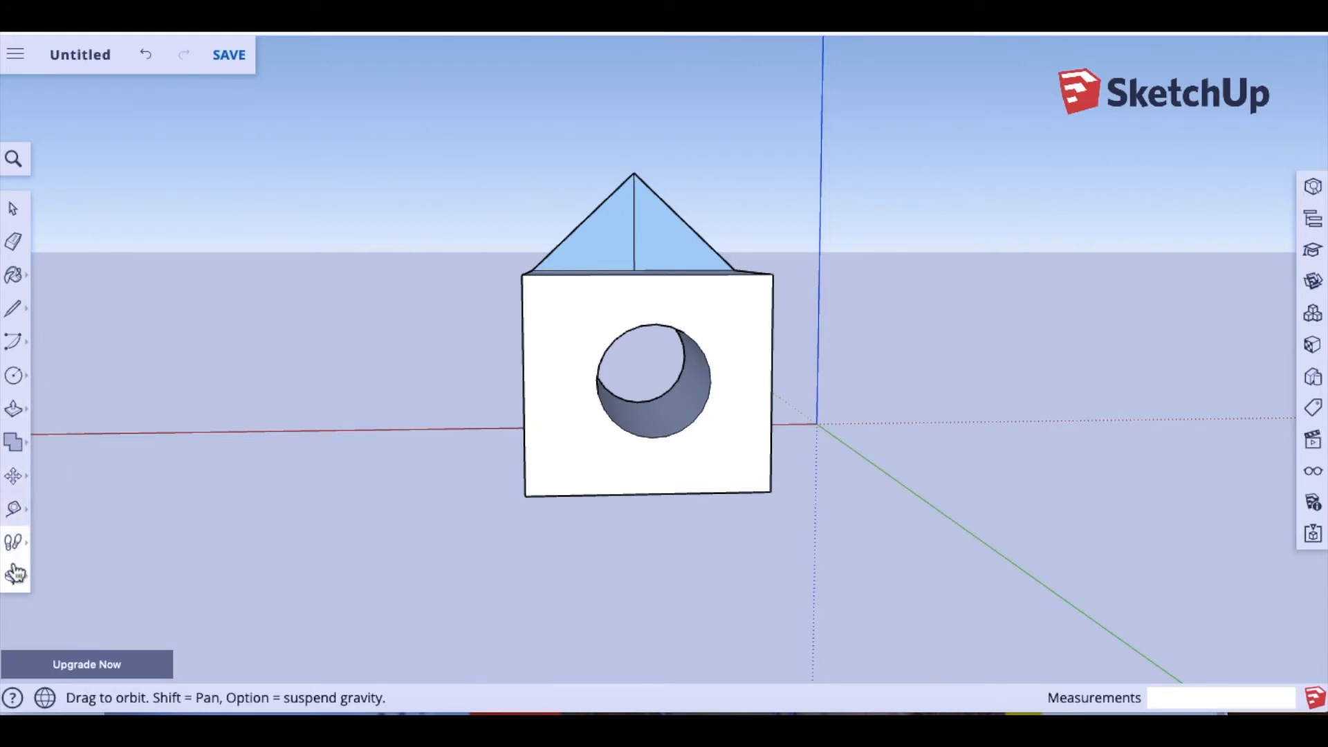
left_click(13, 408)
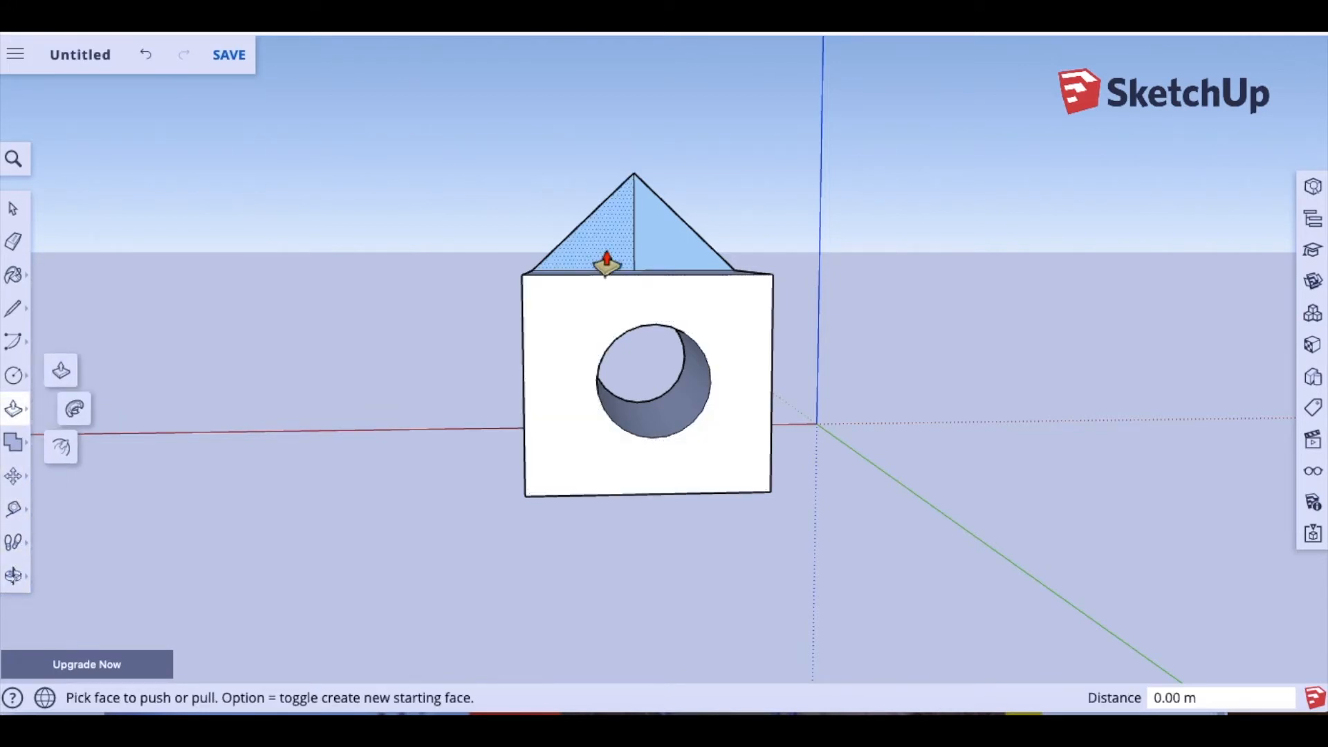
left_click_drag(608, 260, 629, 241)
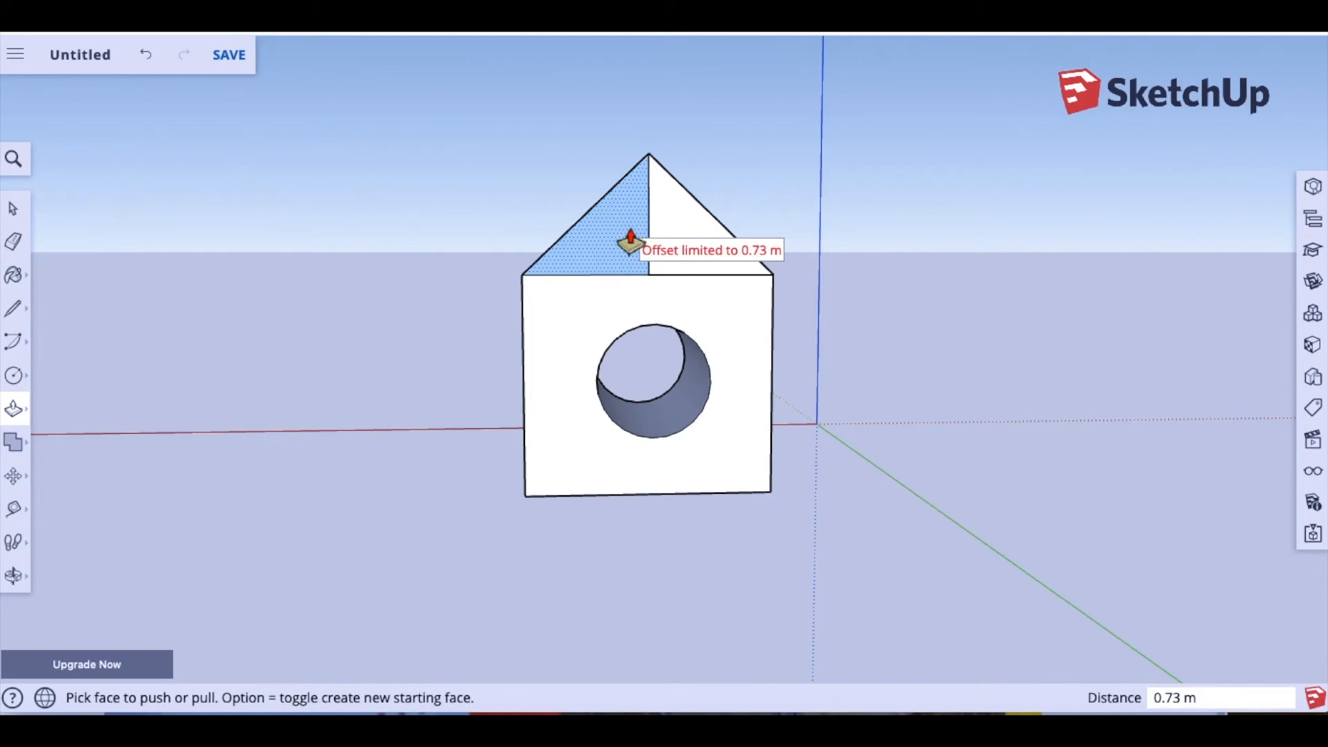
left_click(12, 575)
left_click_drag(468, 363, 699, 262)
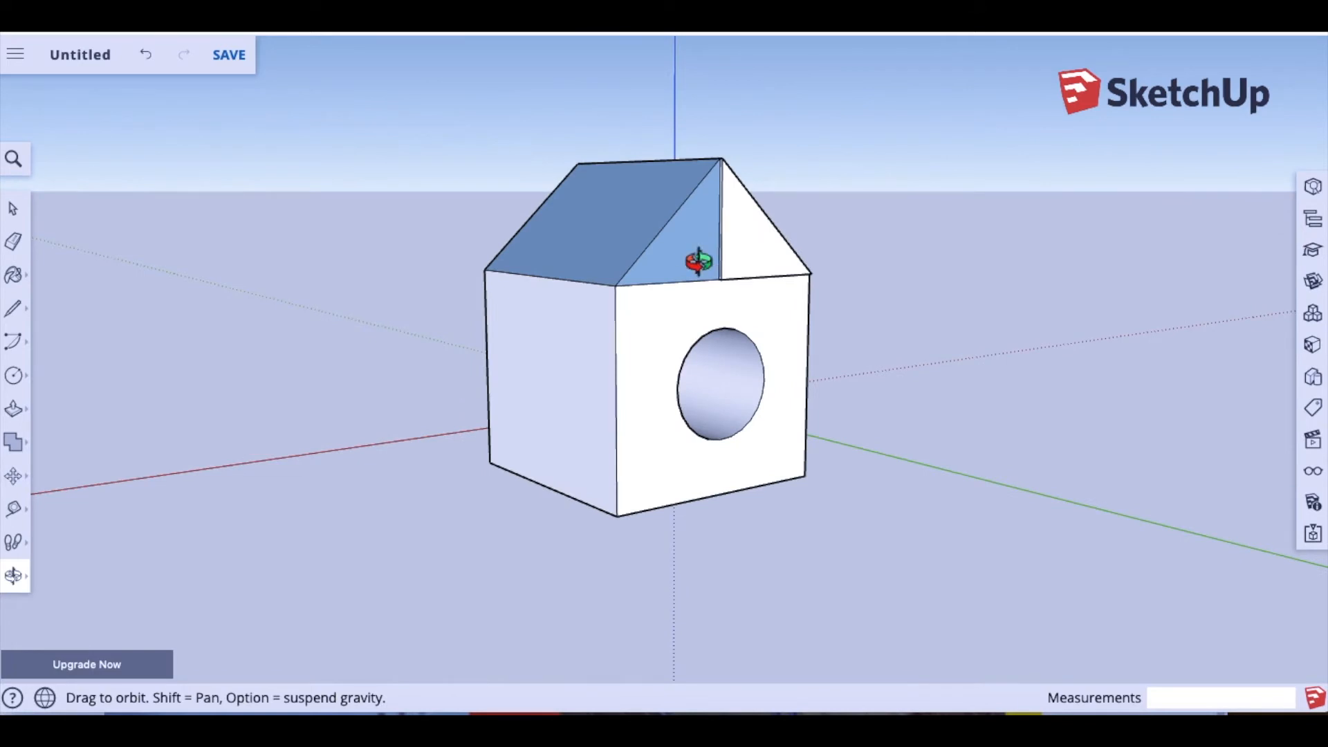
left_click_drag(664, 342, 692, 341)
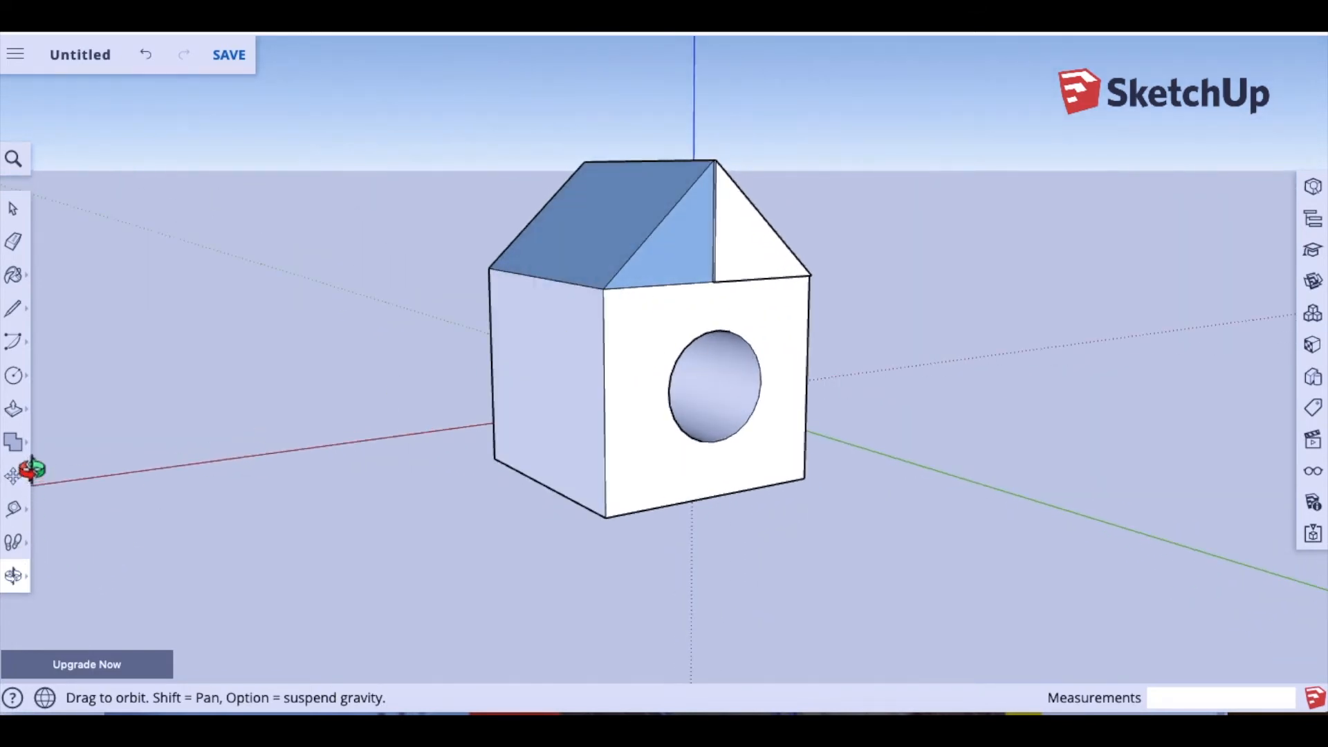
Step: Push the leftover gable face back 0.06 m, then orbit to the house's other side
left_click(14, 408)
left_click(758, 266)
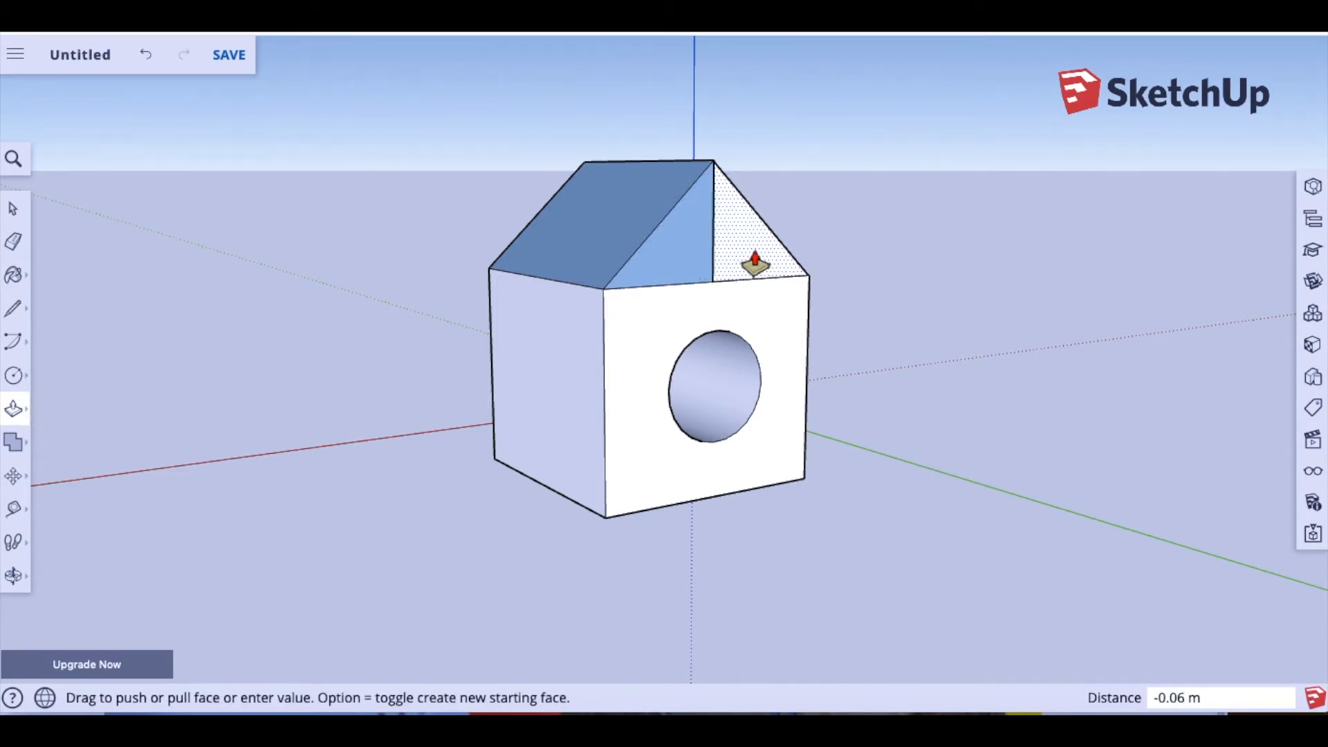
left_click(756, 263)
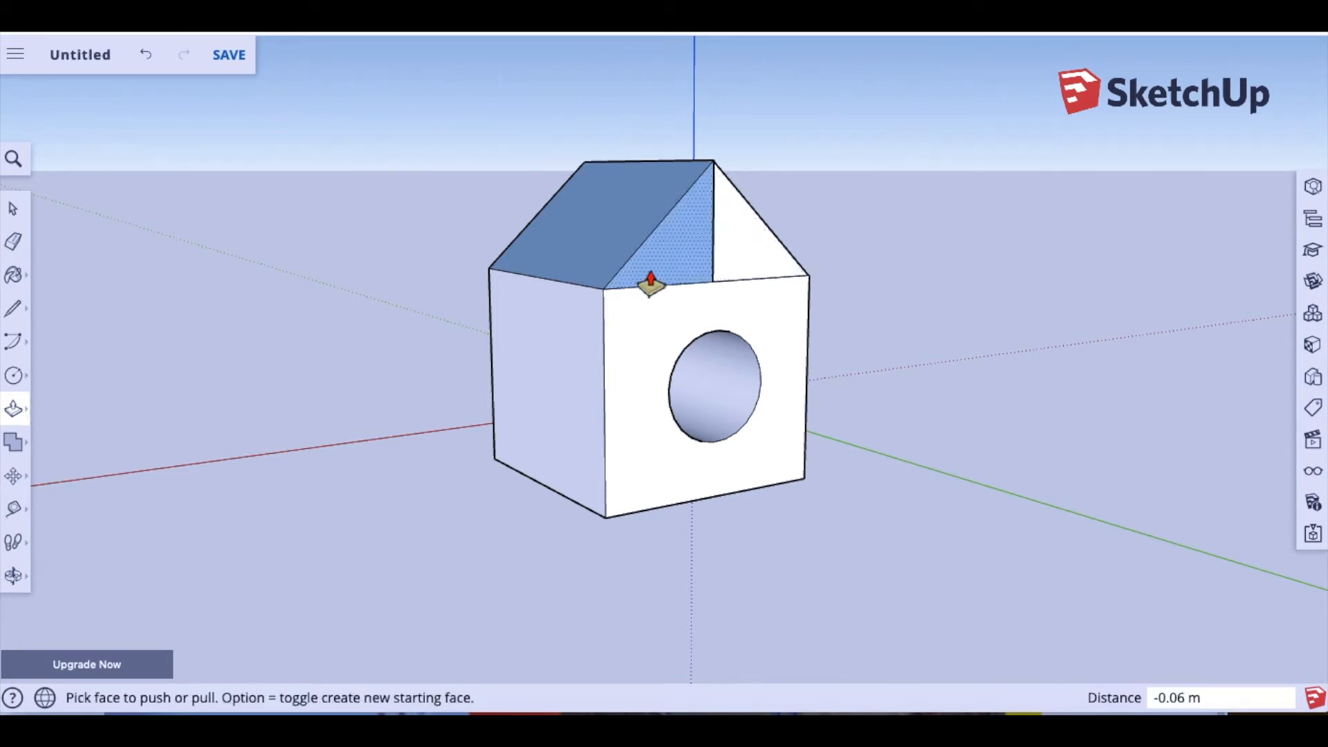
left_click(14, 576)
left_click_drag(341, 444, 897, 452)
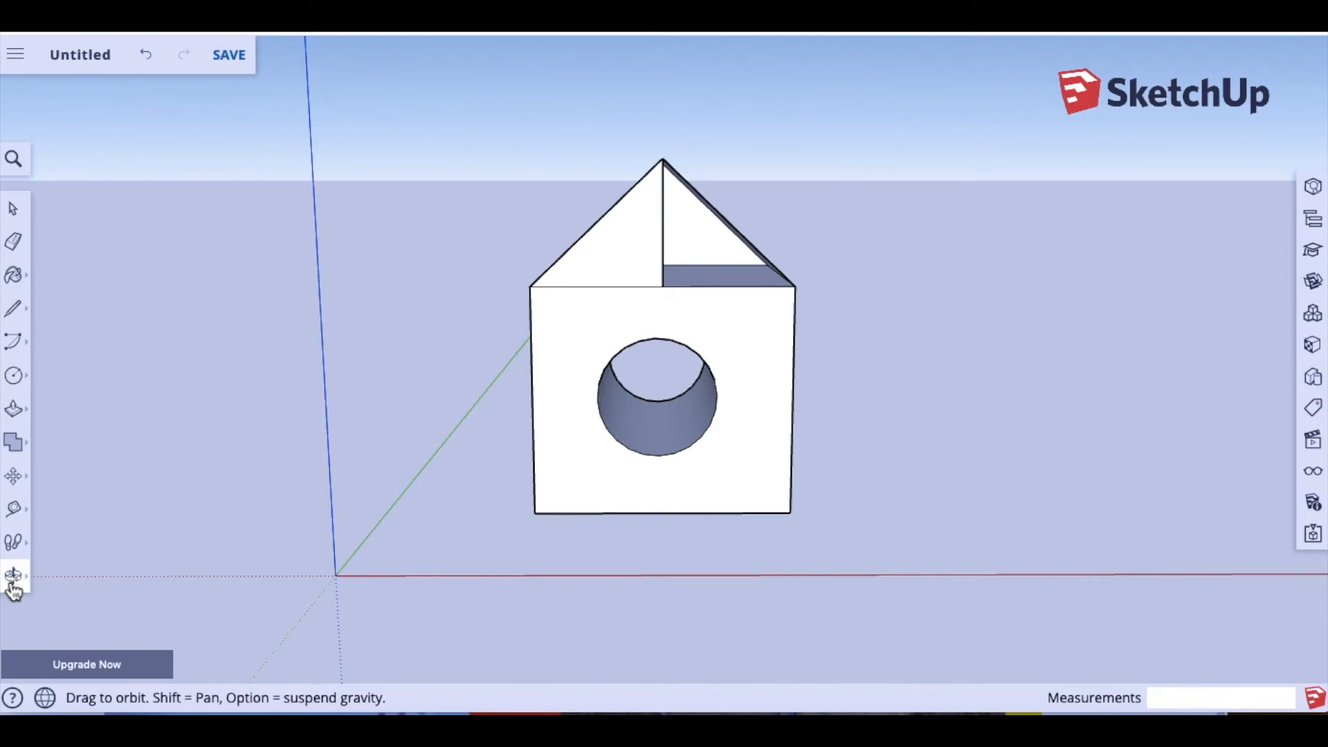
Step: Make small pushes on the roof's triangular face (0.02 m) and turn the house to its front gable
left_click(14, 410)
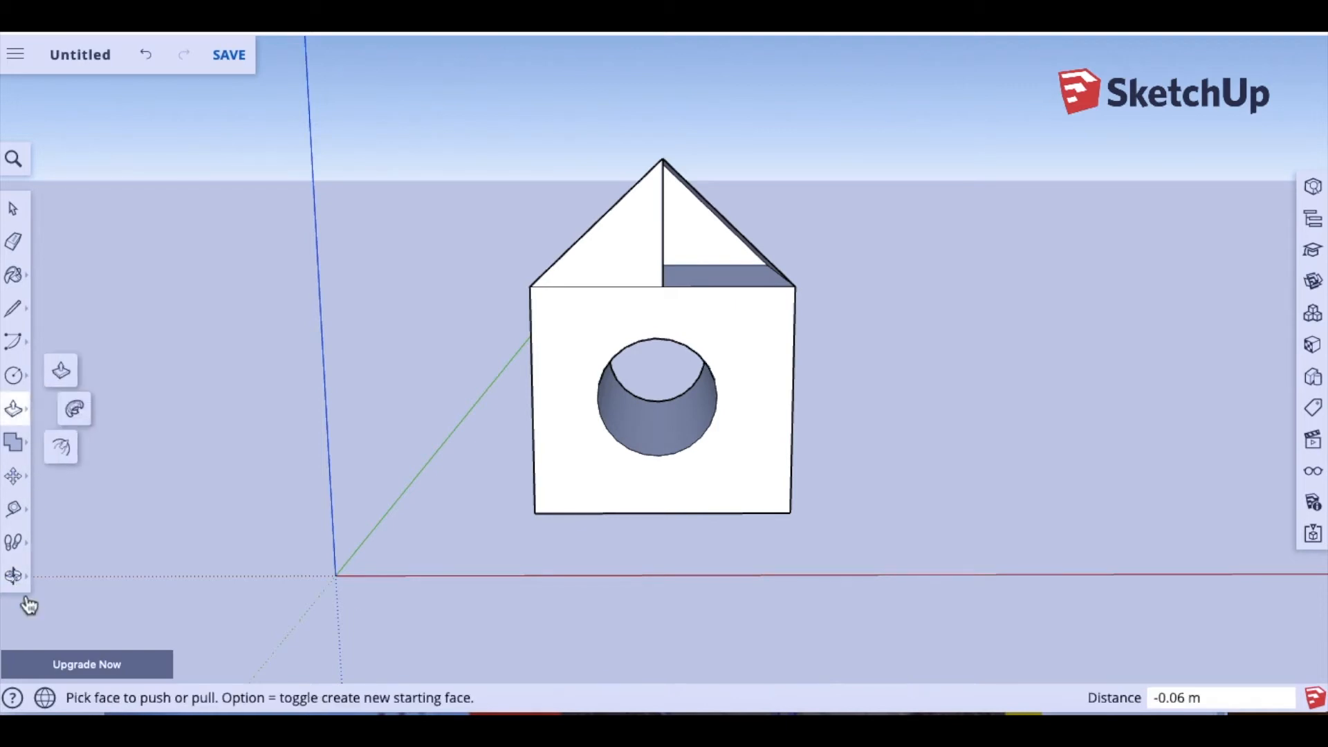
left_click(703, 243)
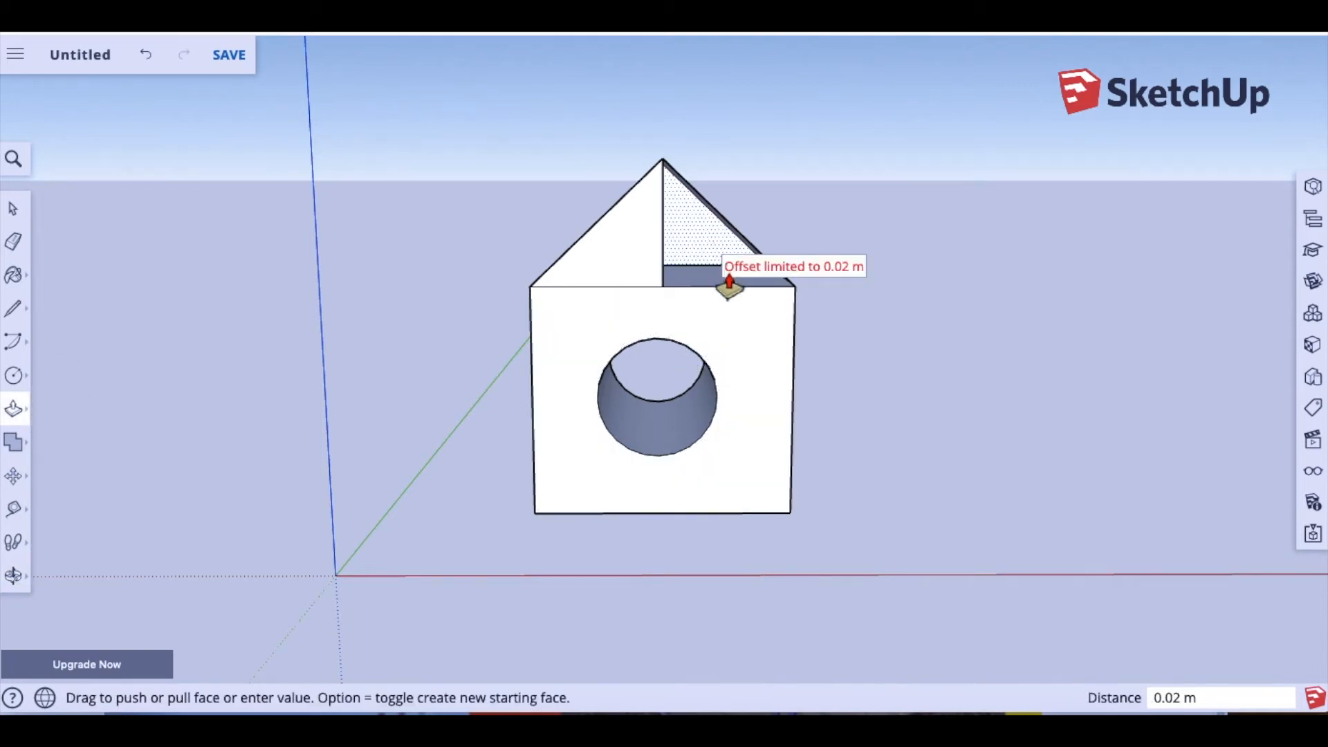
left_click(695, 246)
left_click(749, 253)
left_click(749, 243)
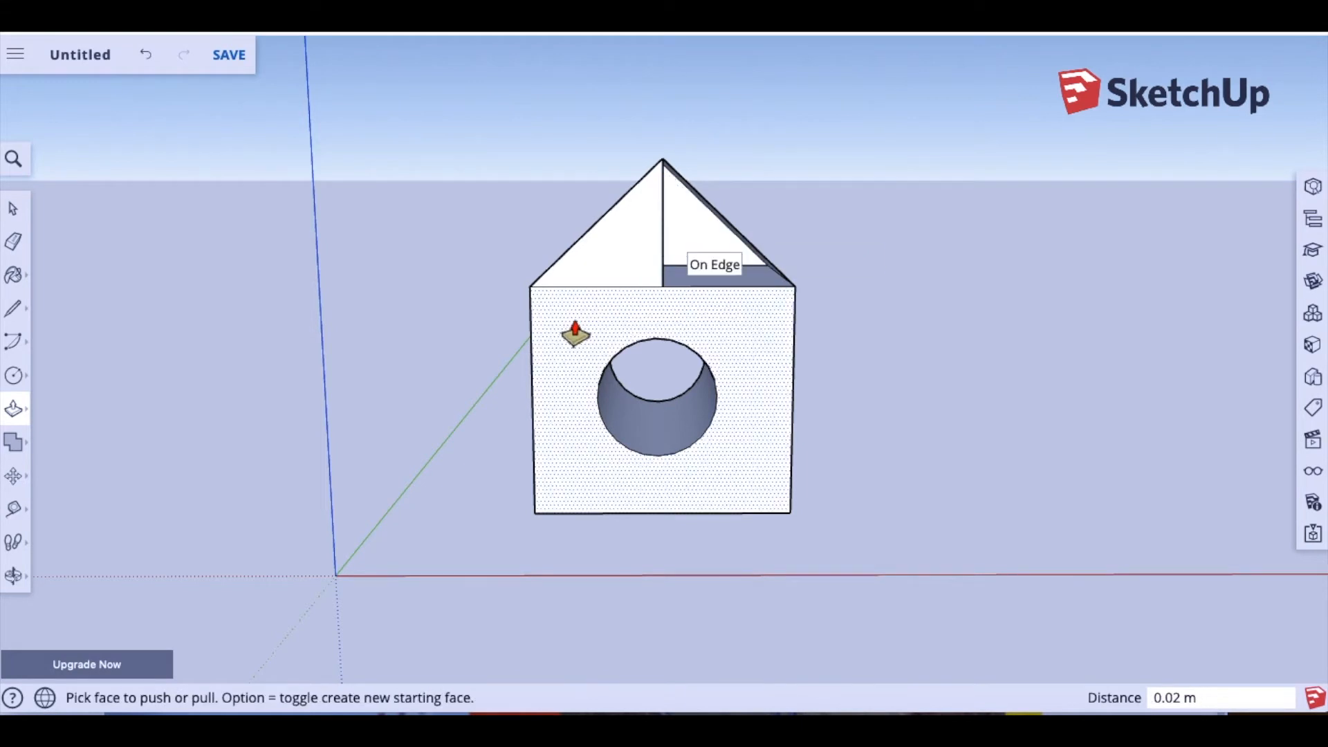
left_click(13, 574)
left_click_drag(139, 513, 393, 464)
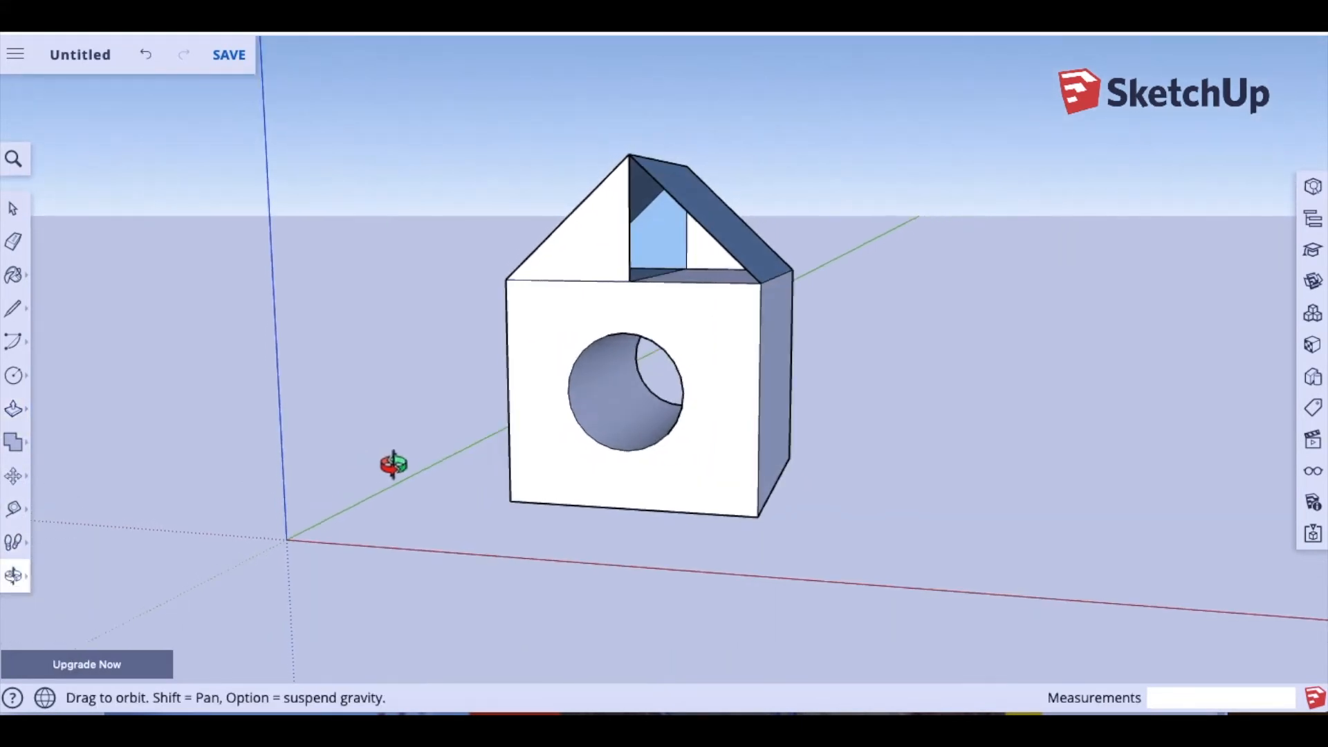
left_click_drag(699, 256, 108, 446)
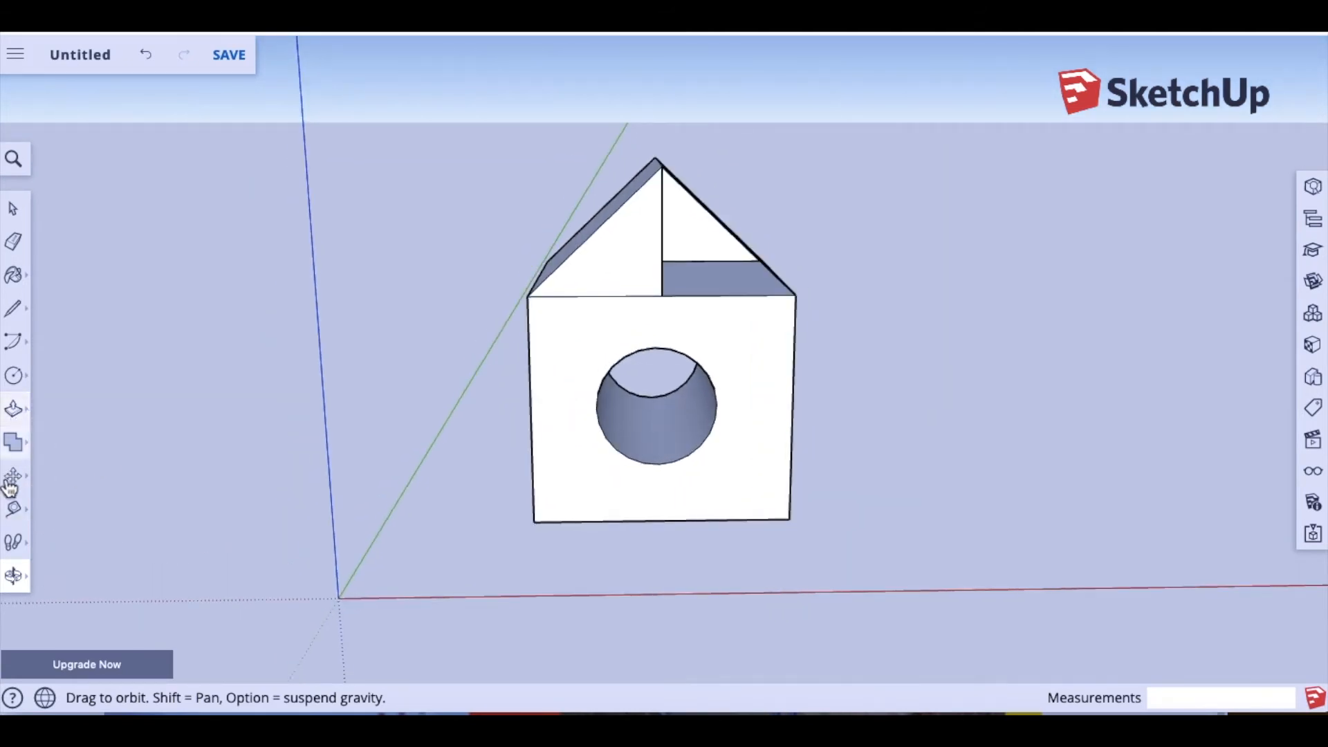
Step: Pull the recessed gable half out flush (2.96 m limit), then orbit to the other gable
left_click(14, 410)
left_click_drag(711, 252, 709, 302)
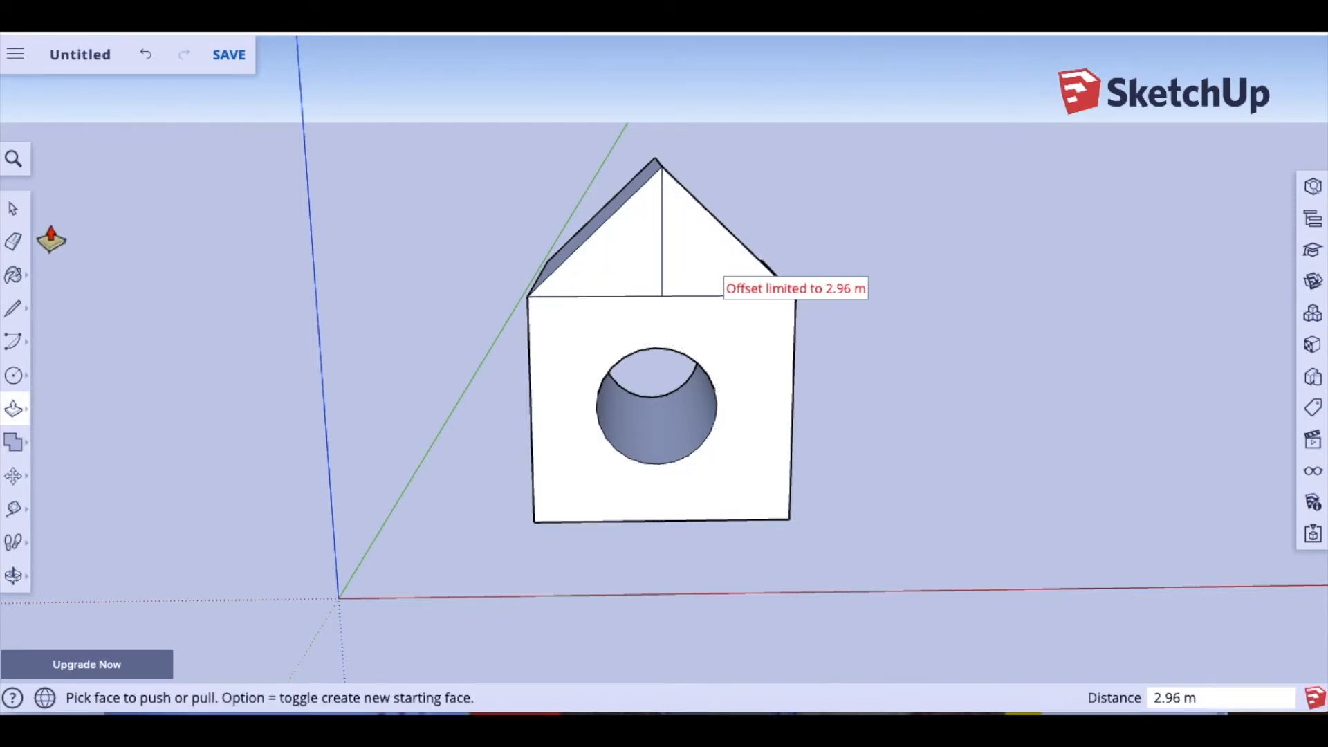
left_click(13, 576)
mouse_move(498, 416)
left_mouse_down()
mouse_move(184, 379)
mouse_move(436, 397)
mouse_move(131, 359)
mouse_move(100, 417)
mouse_move(83, 415)
mouse_move(401, 406)
mouse_move(30, 459)
left_mouse_up()
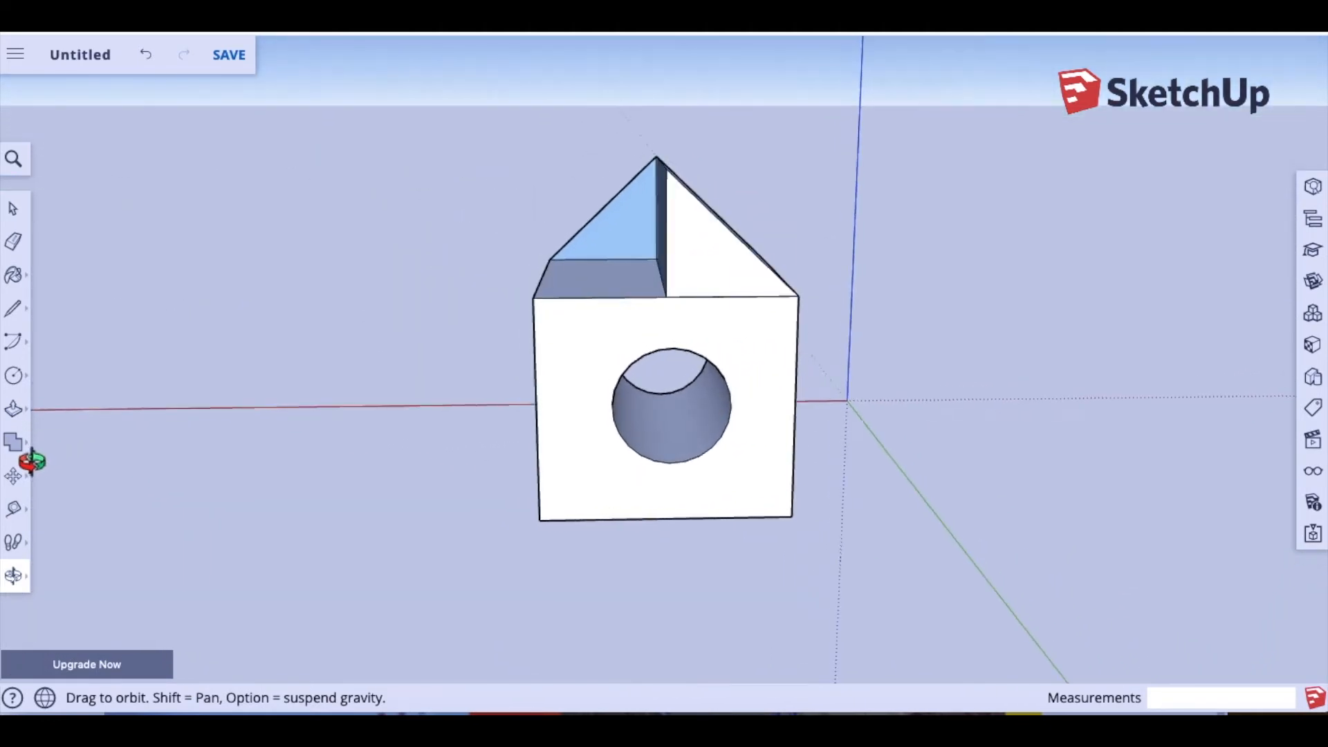
Step: Draw a line from the roof apex to the gable's left corner, then push/pull both gable halves
left_click(13, 311)
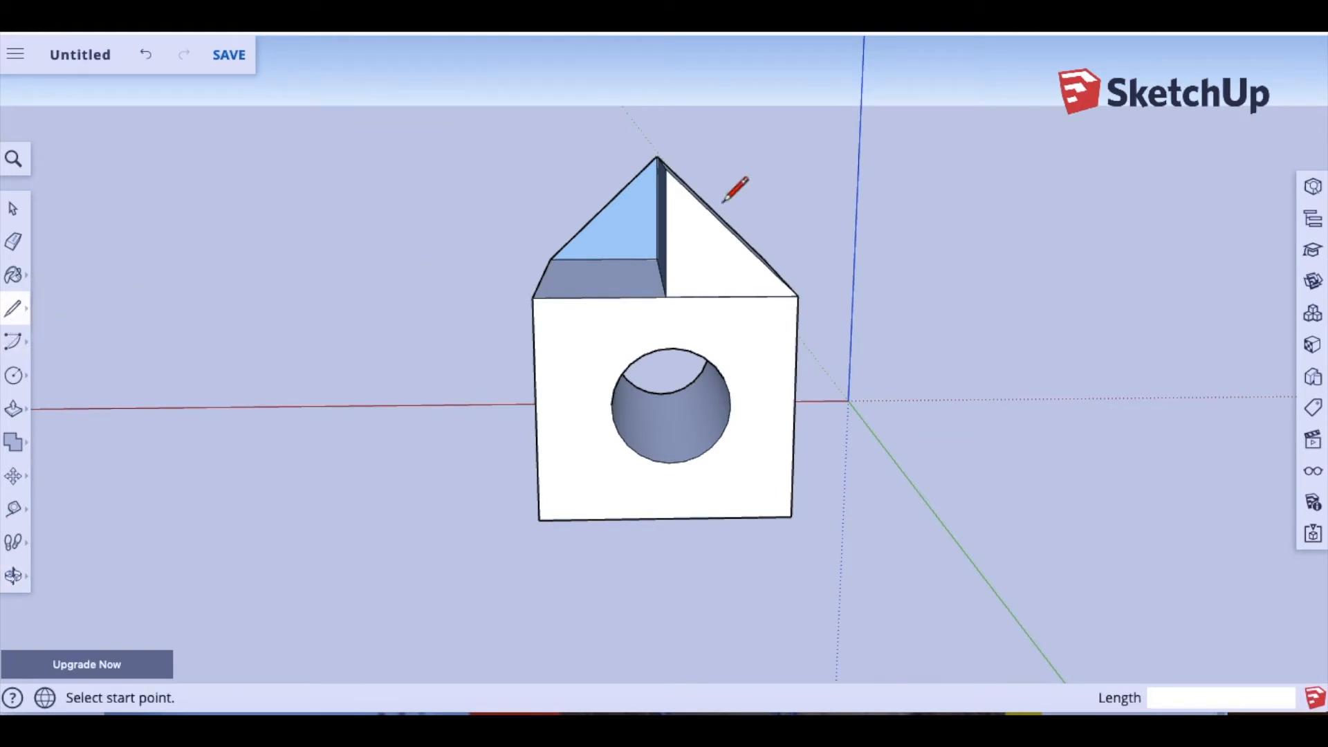
left_click(665, 168)
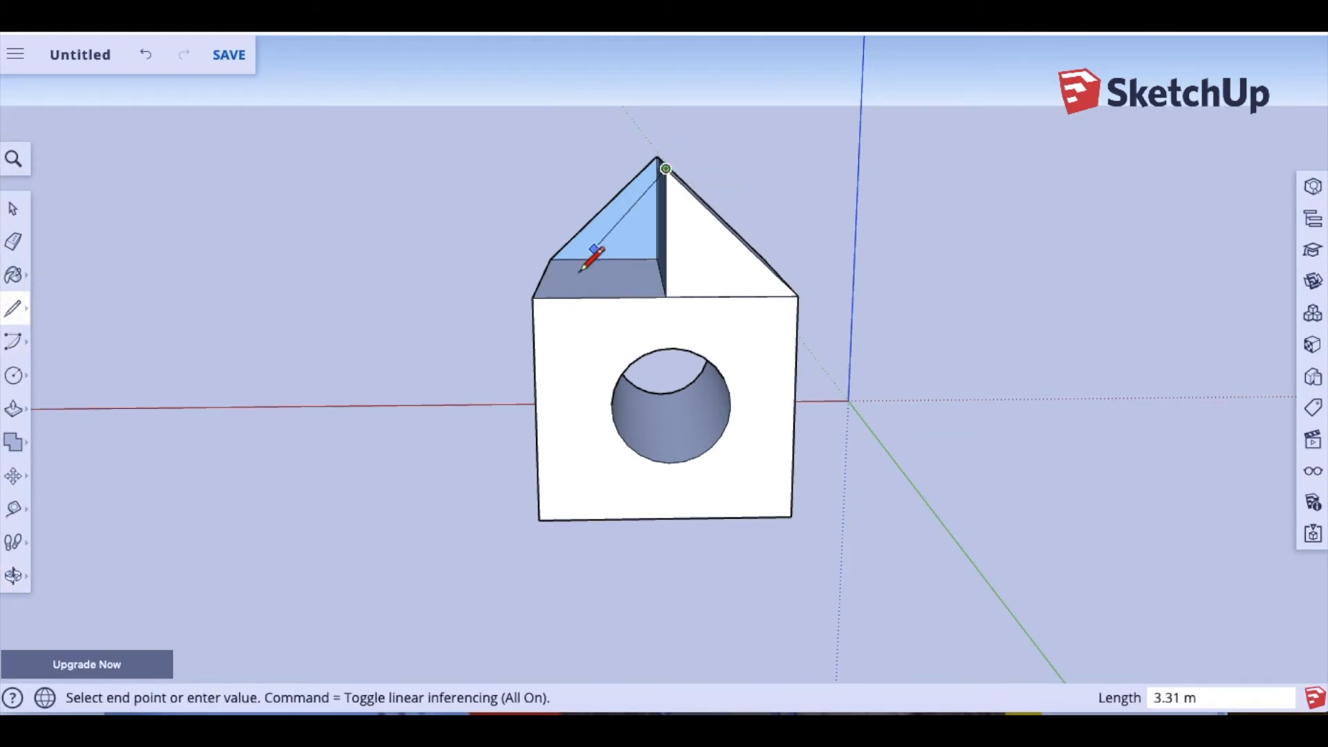
left_click(532, 298)
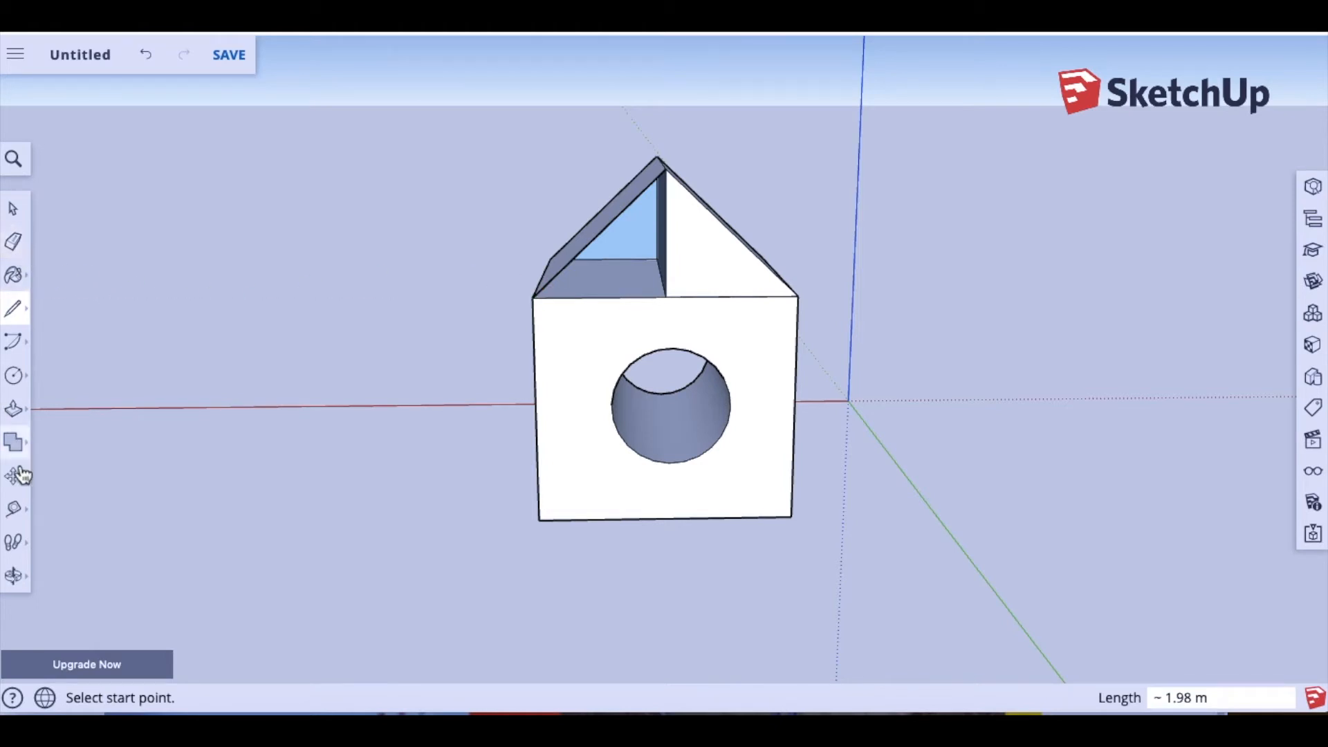
left_click(21, 418)
mouse_move(649, 246)
left_mouse_down()
mouse_move(644, 271)
mouse_move(646, 239)
left_mouse_up()
left_click(646, 239)
left_click(621, 245)
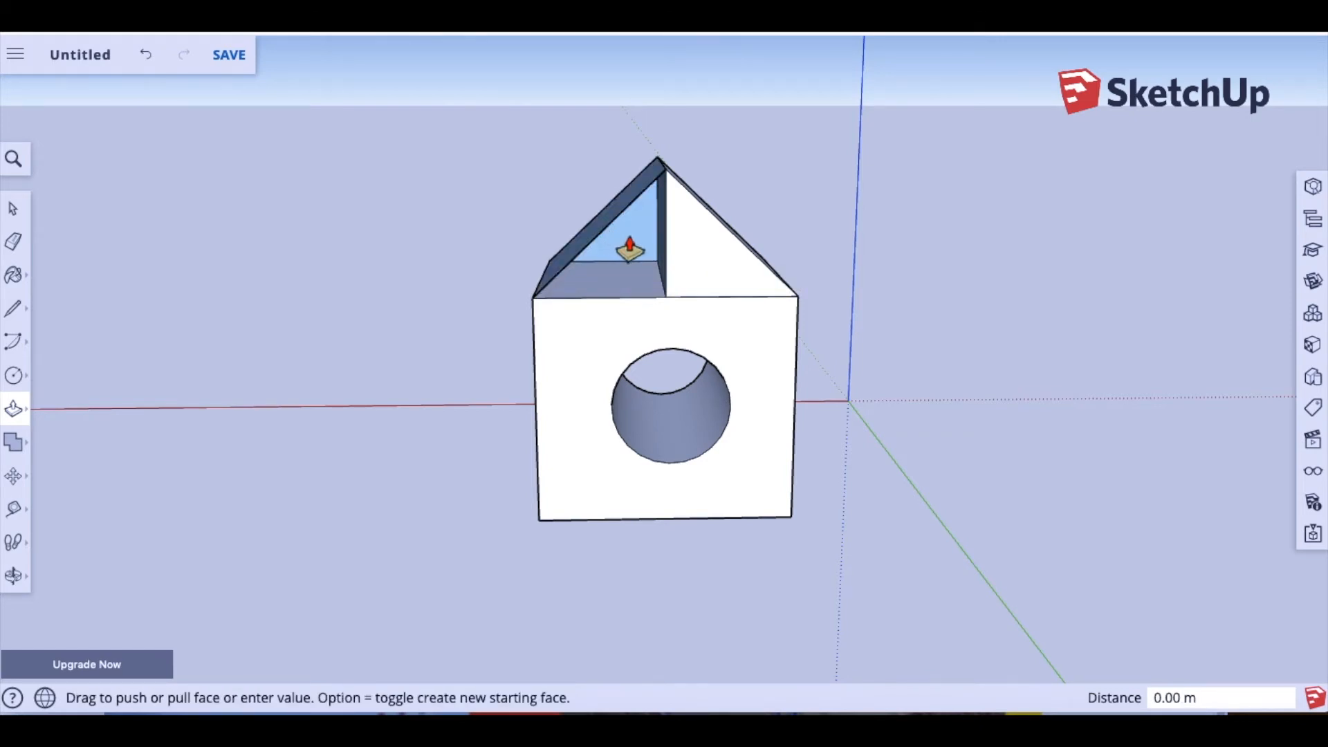
left_click(630, 249)
mouse_move(675, 259)
left_mouse_down()
mouse_move(634, 261)
mouse_move(672, 274)
mouse_move(663, 260)
left_mouse_up()
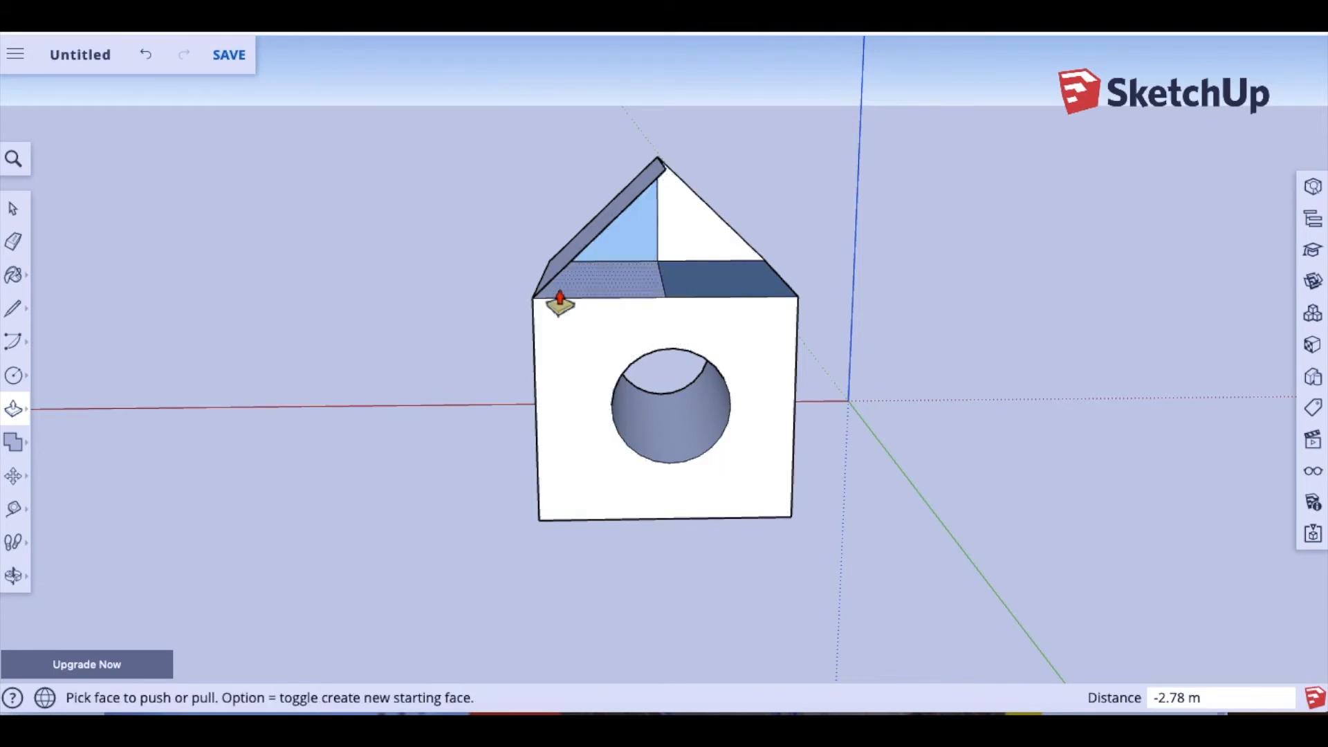
Step: Draw a straight line from the apex to the right corner to close the back gable triangle
left_click(13, 308)
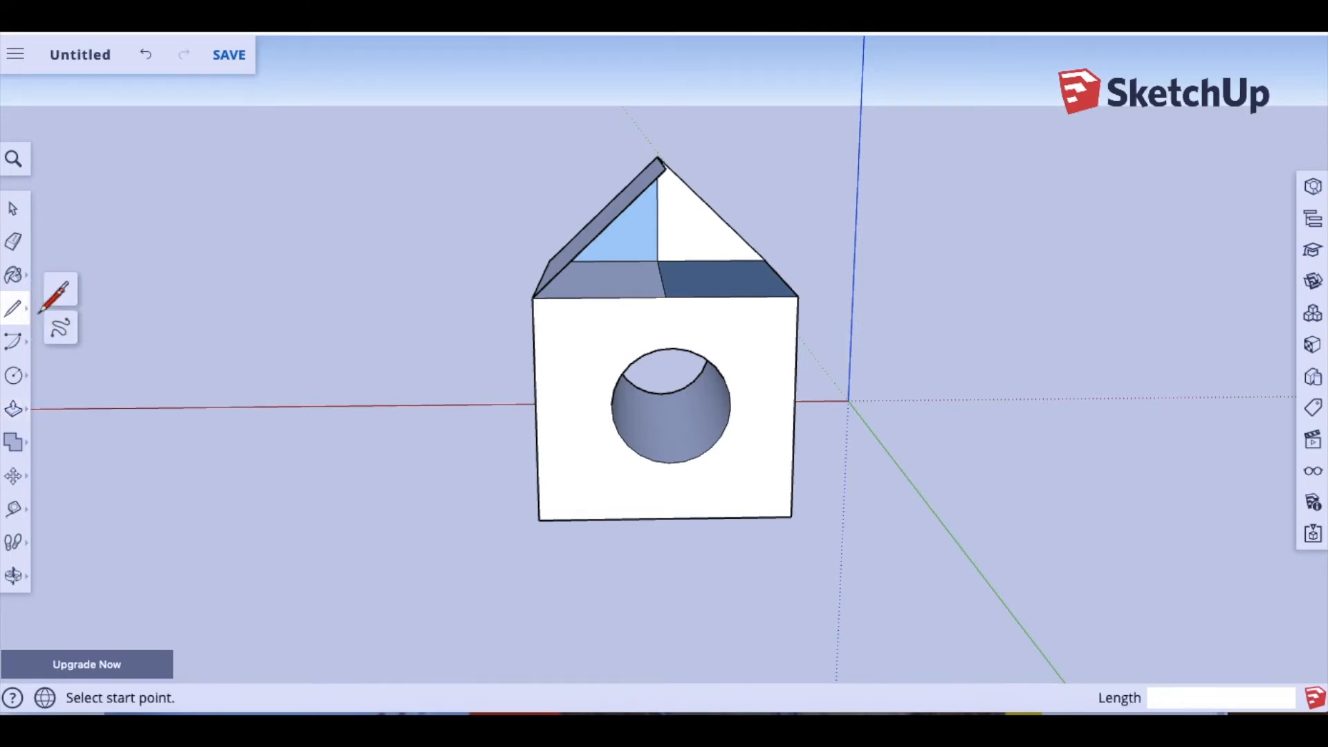
left_click(59, 294)
left_click(666, 169)
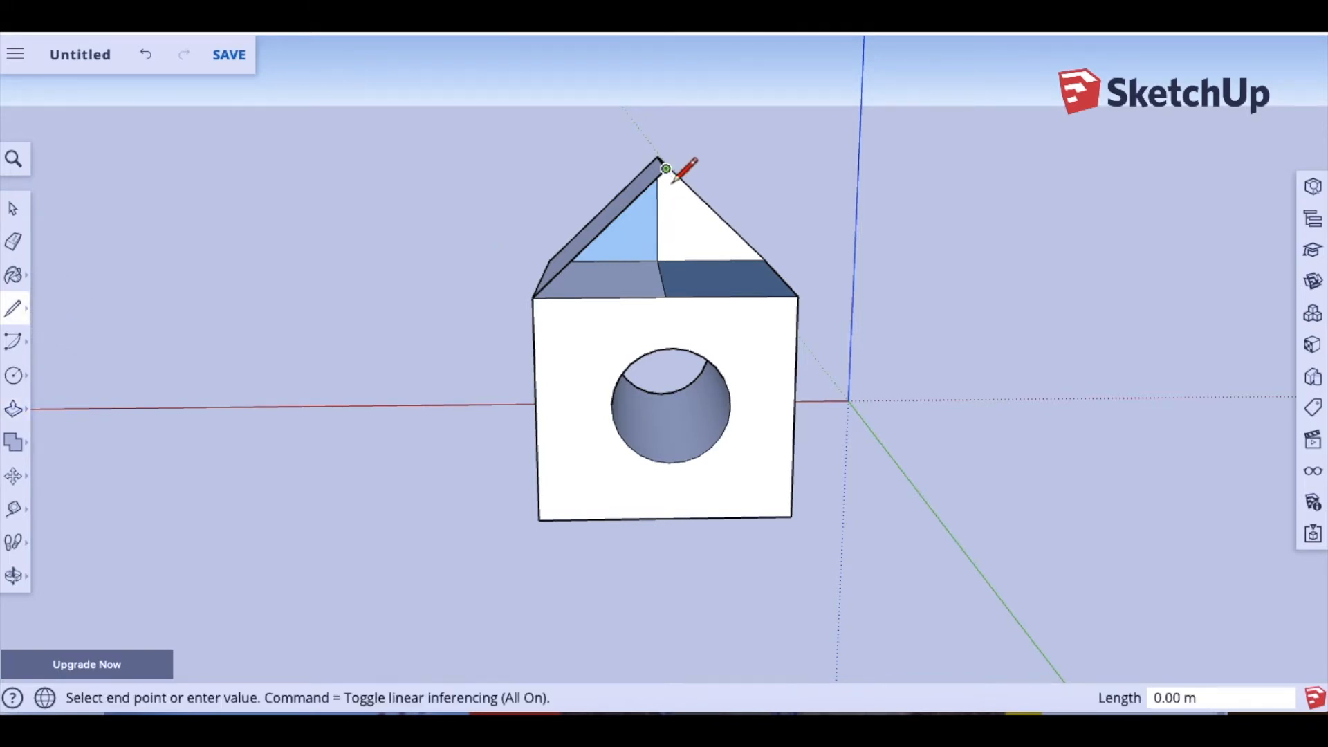
left_click(798, 296)
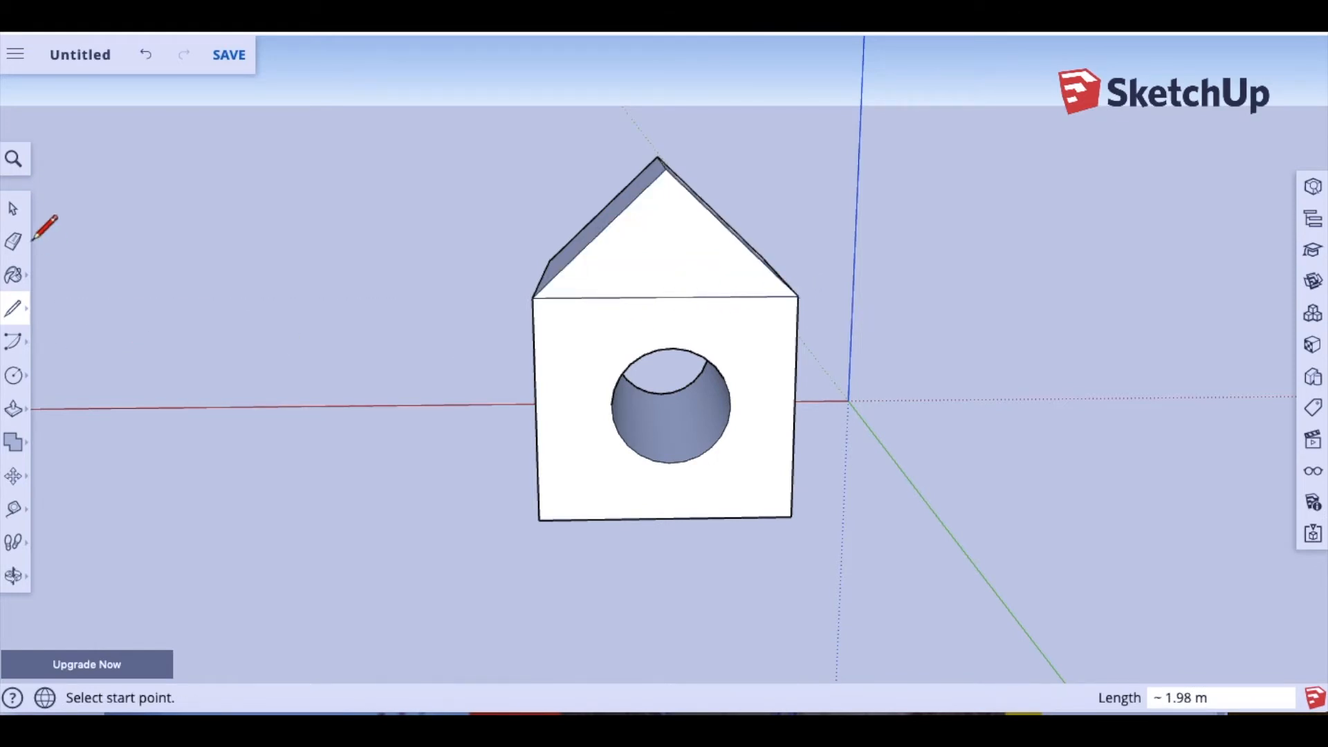
left_click(13, 575)
left_click_drag(545, 464, 516, 365)
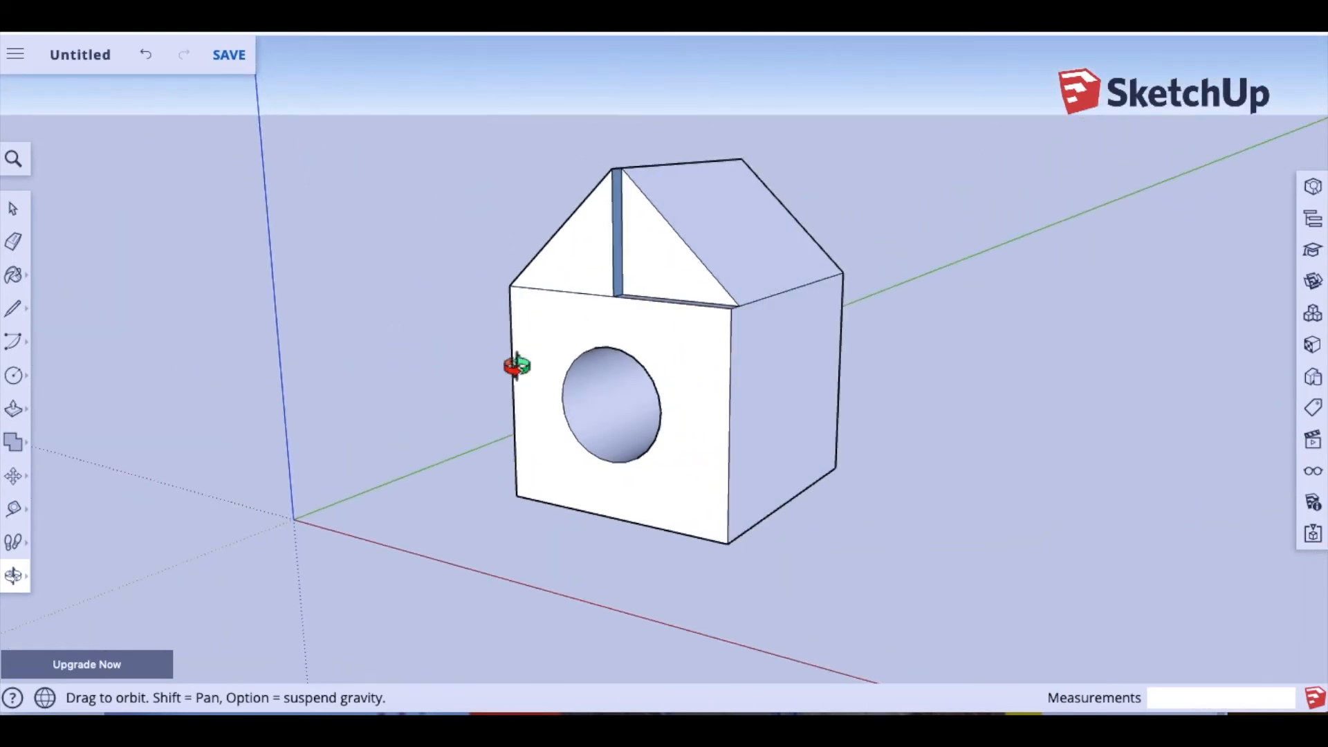
Step: Pull the recessed roof strip out flush with the roof
left_click(13, 409)
left_click_drag(647, 280, 595, 314)
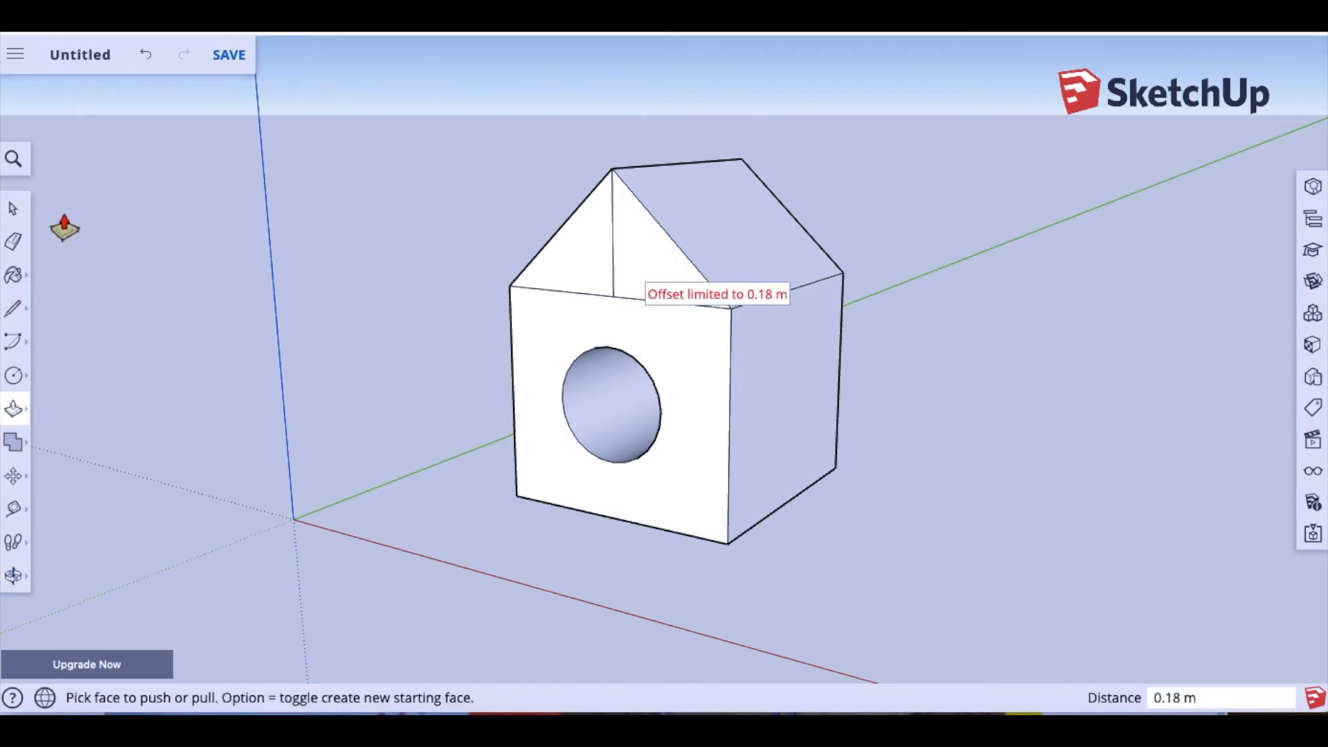
left_click(13, 211)
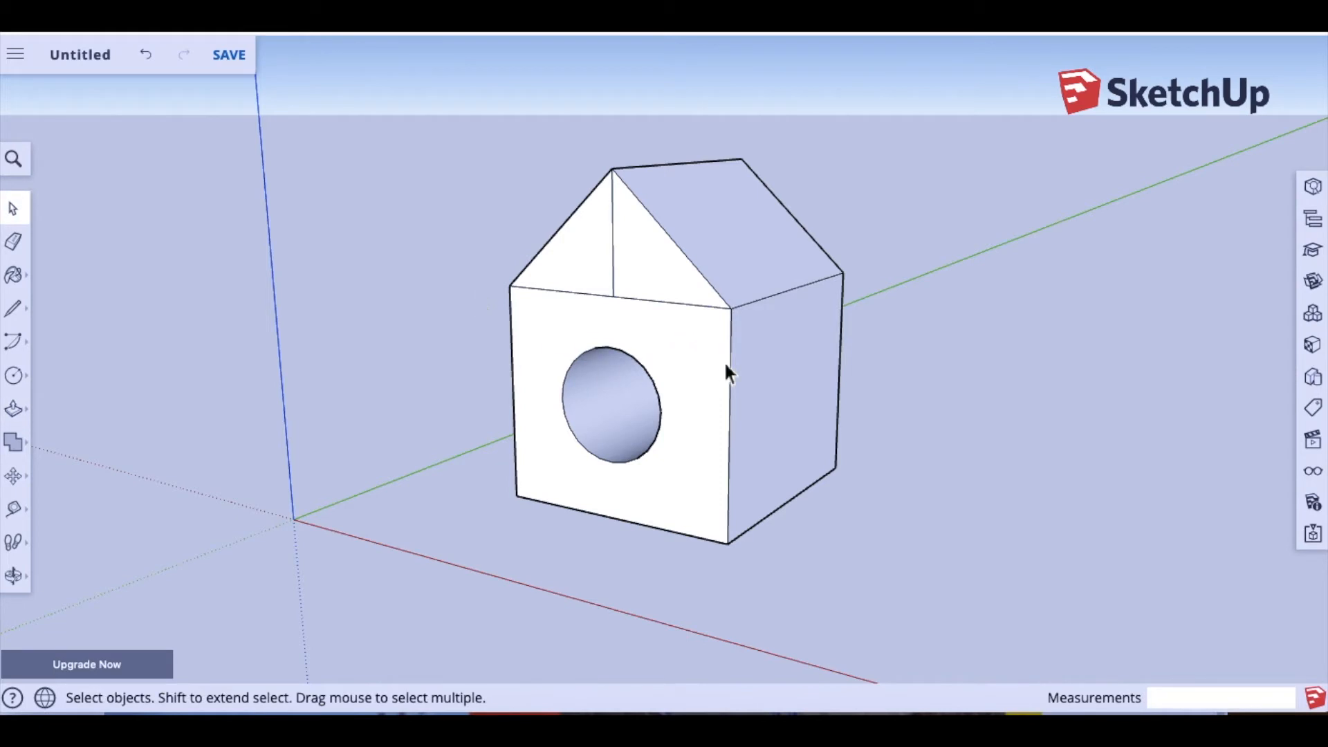
left_click(16, 584)
left_click_drag(429, 468, 855, 473)
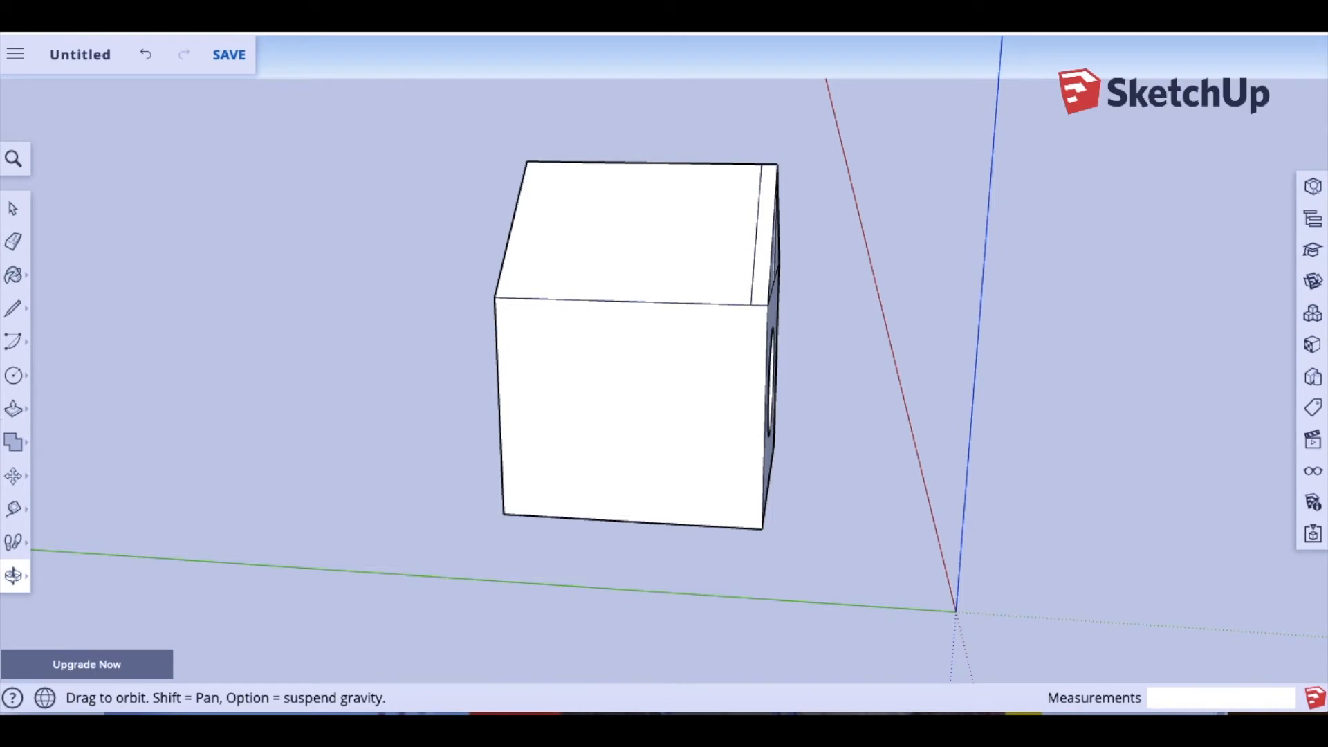
Step: Erase the leftover dividing edges on the gables, checking each side of the house
left_click(13, 241)
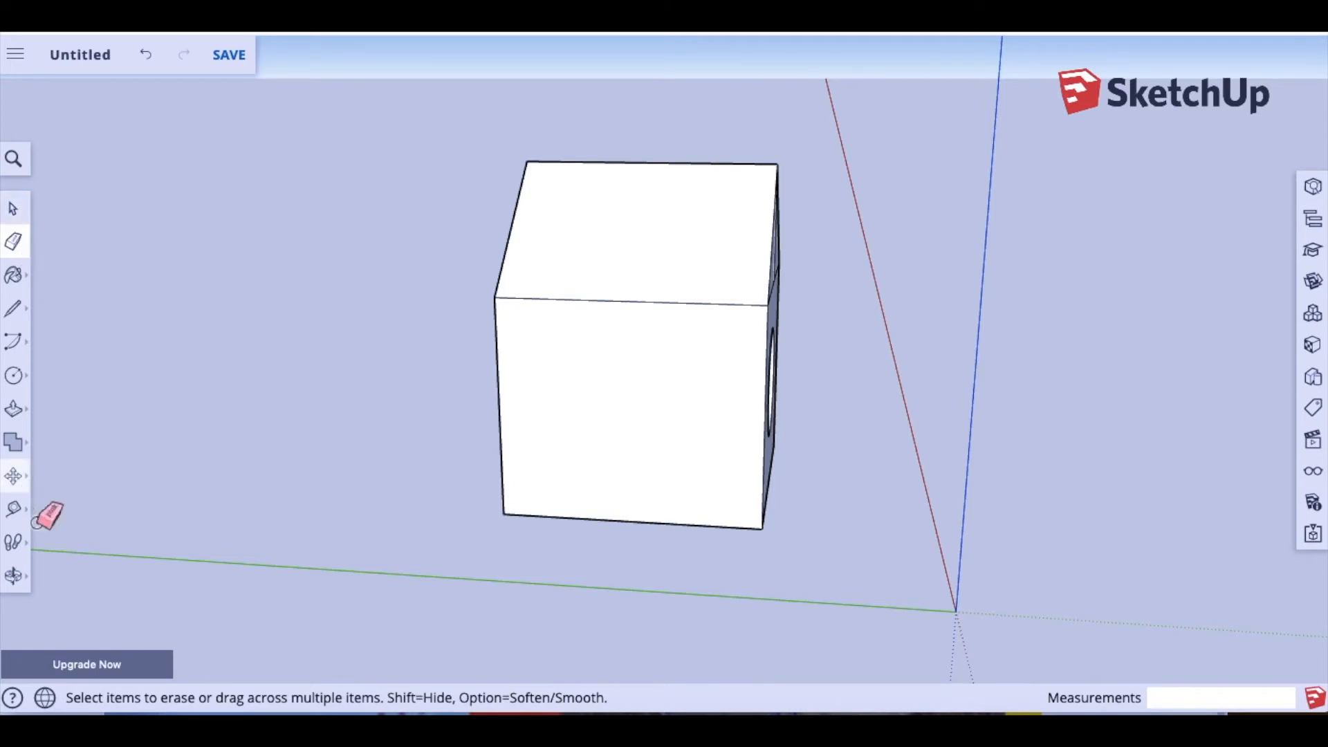
left_click(13, 575)
left_click_drag(655, 484, 16, 476)
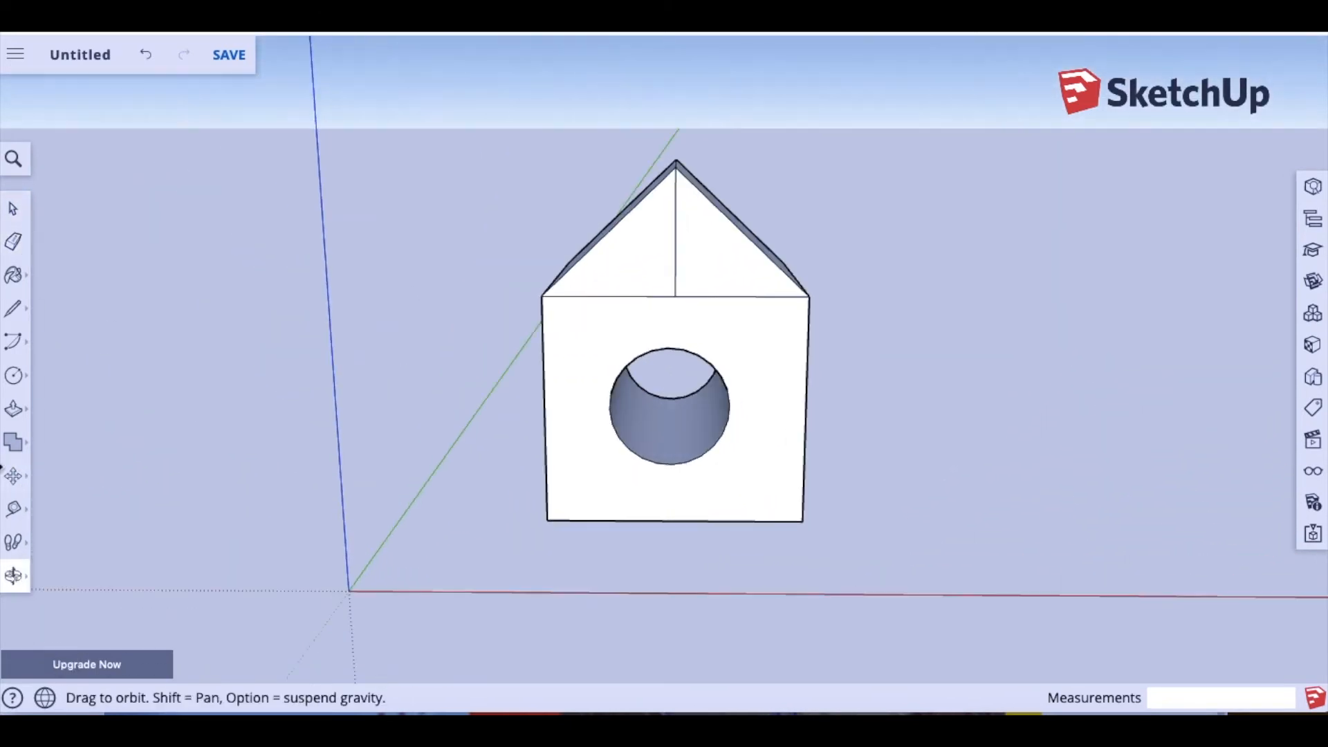
left_click(13, 242)
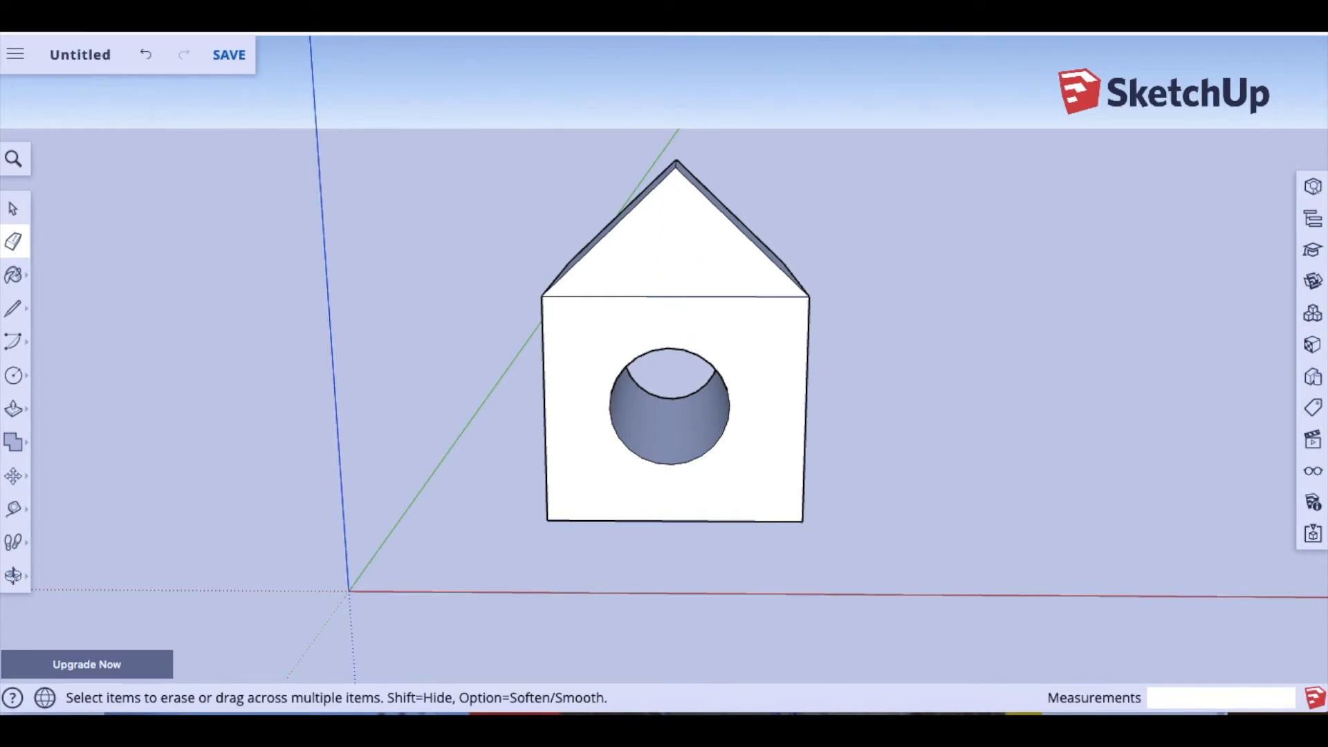
left_click(14, 575)
left_click_drag(291, 475, 720, 406)
left_click_drag(563, 265, 147, 328)
left_click_drag(681, 431, 602, 396)
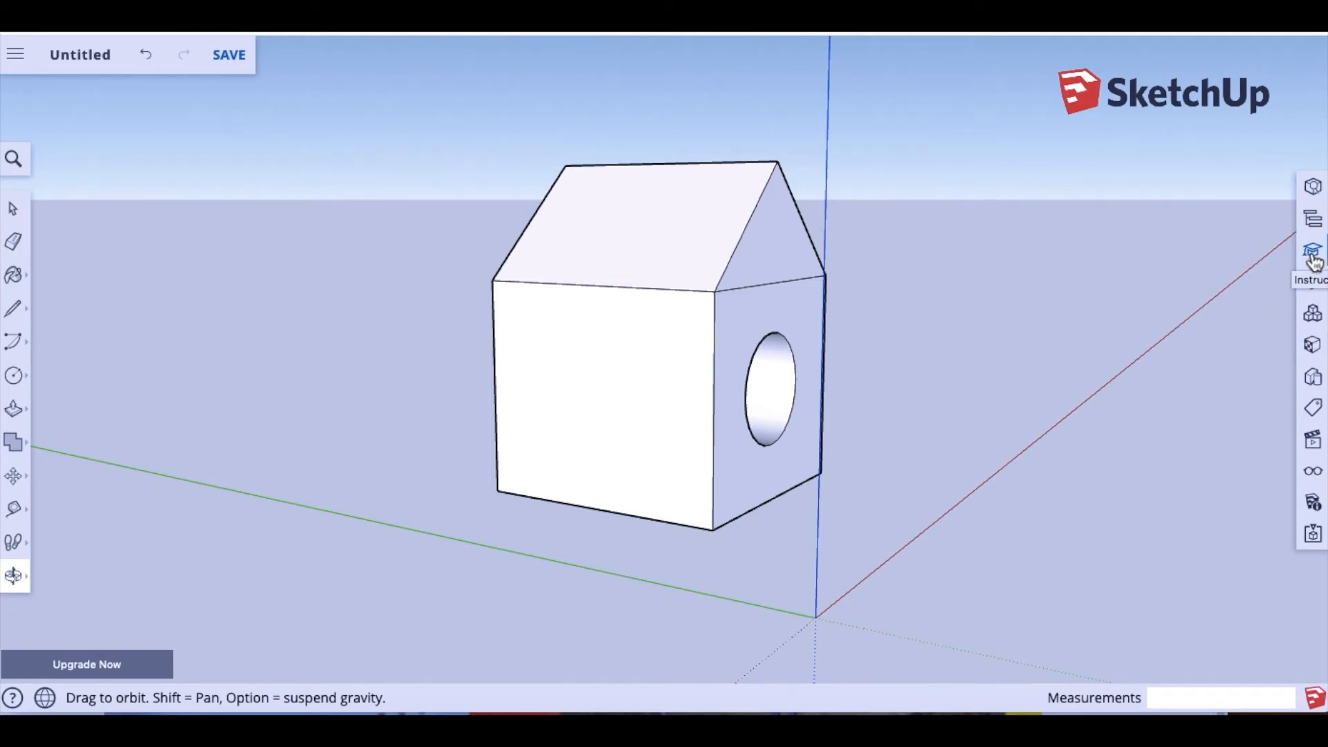
Step: Open the Materials panel's Browse tab and expand the Colors category's swatch grid
left_click(1314, 347)
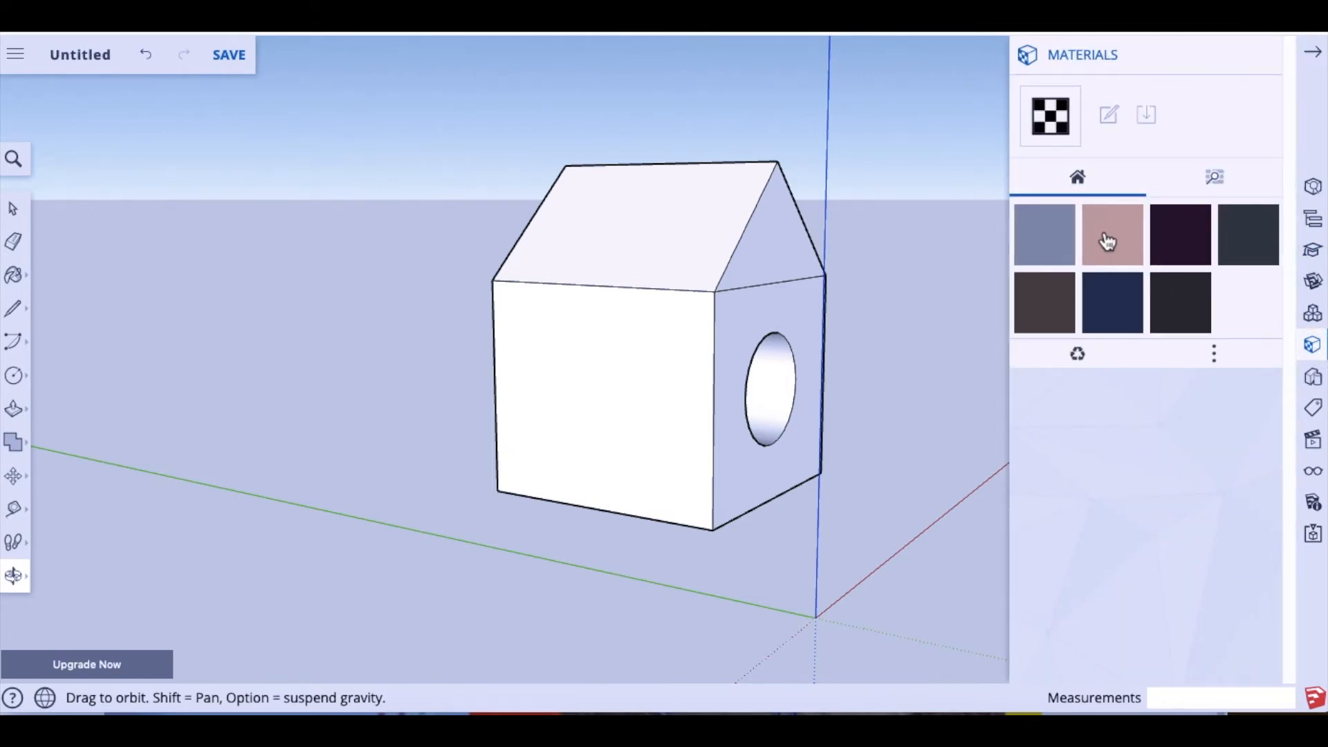
left_click(1217, 183)
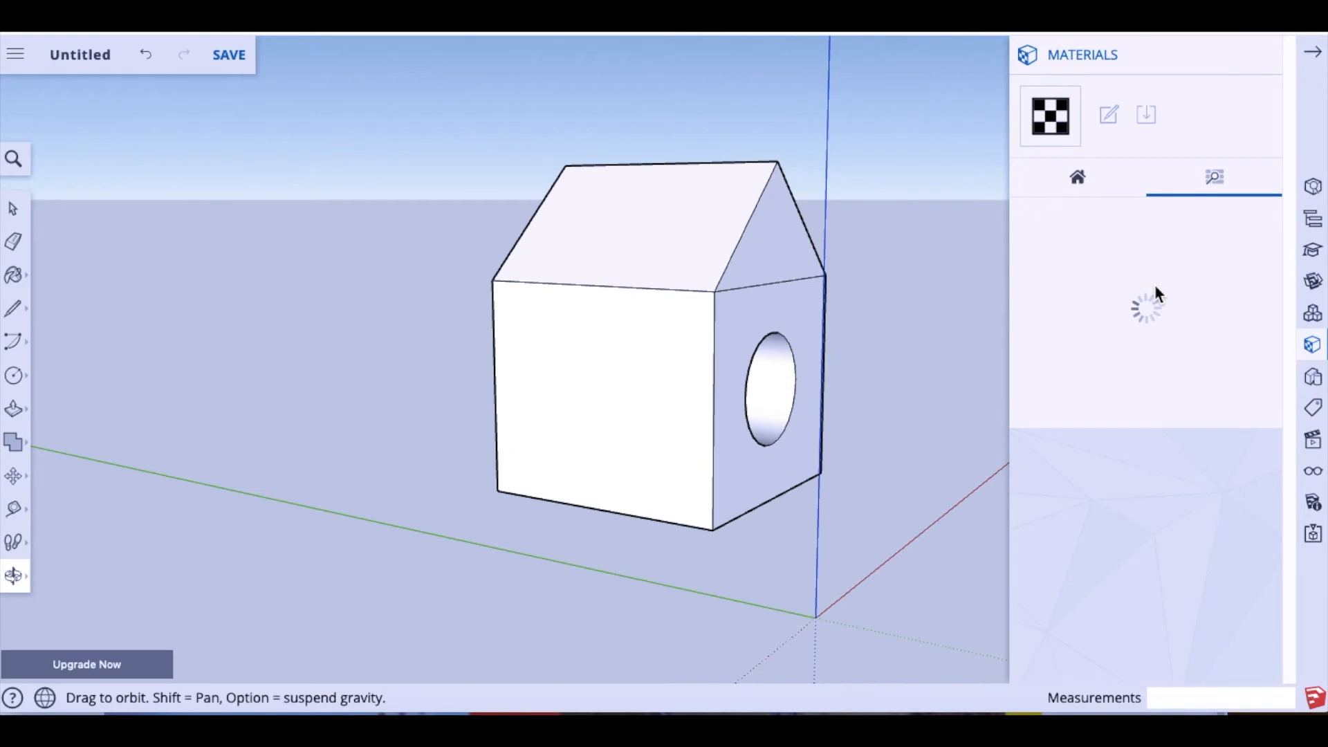
scroll(1146, 287, "down", 1)
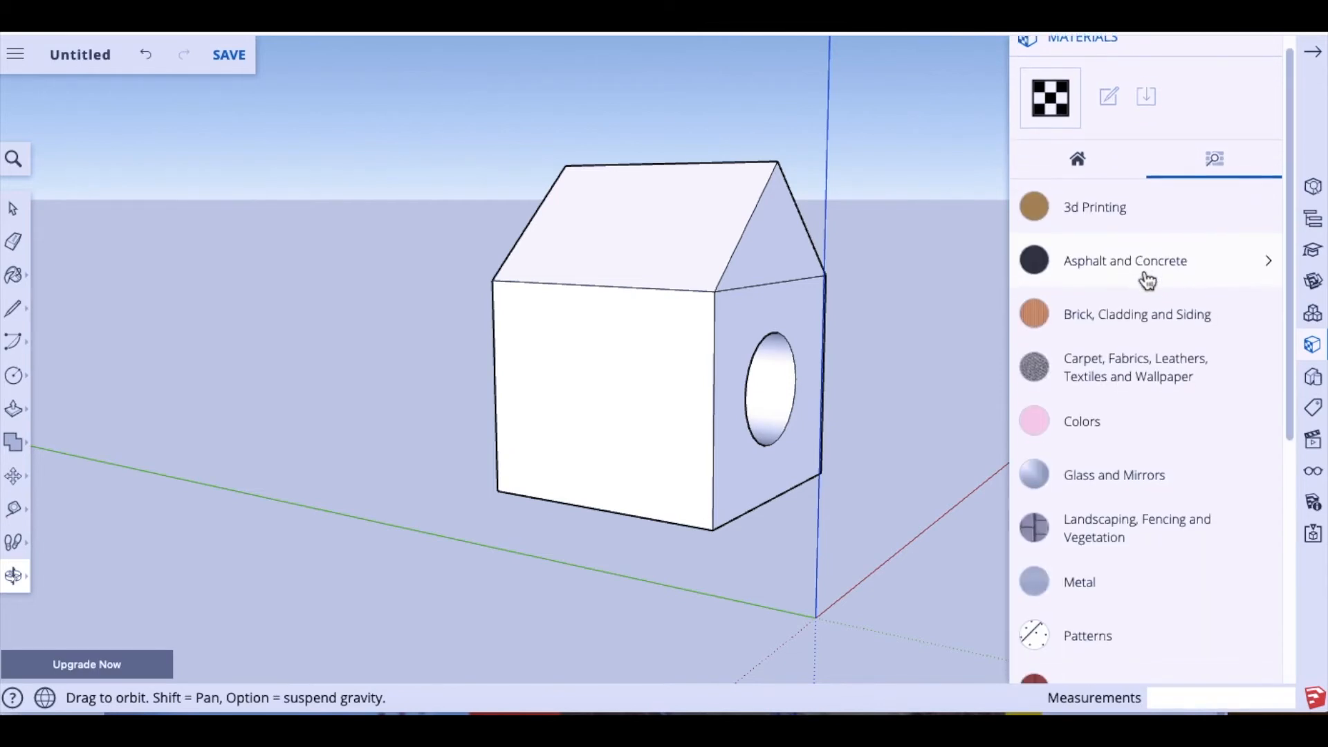
left_click(1086, 412)
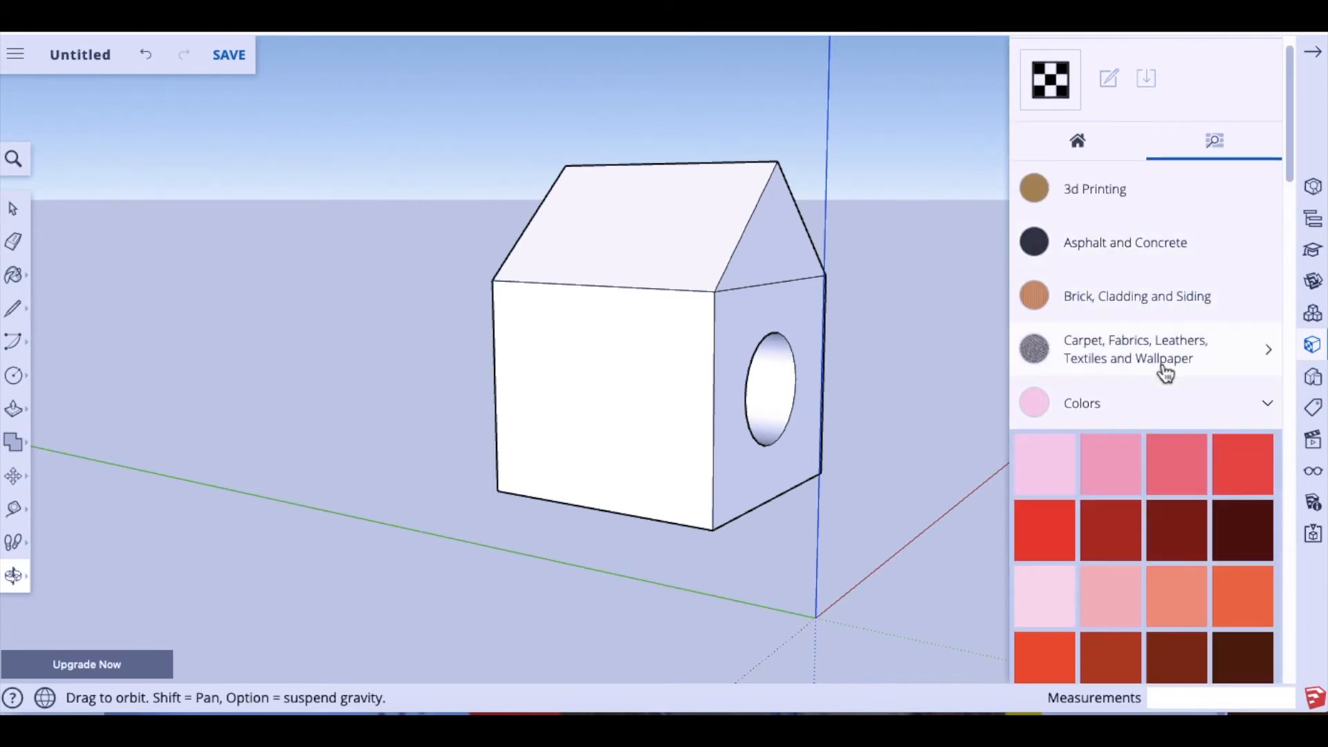
scroll(1165, 373, "down", 3)
scroll(1166, 373, "down", 1)
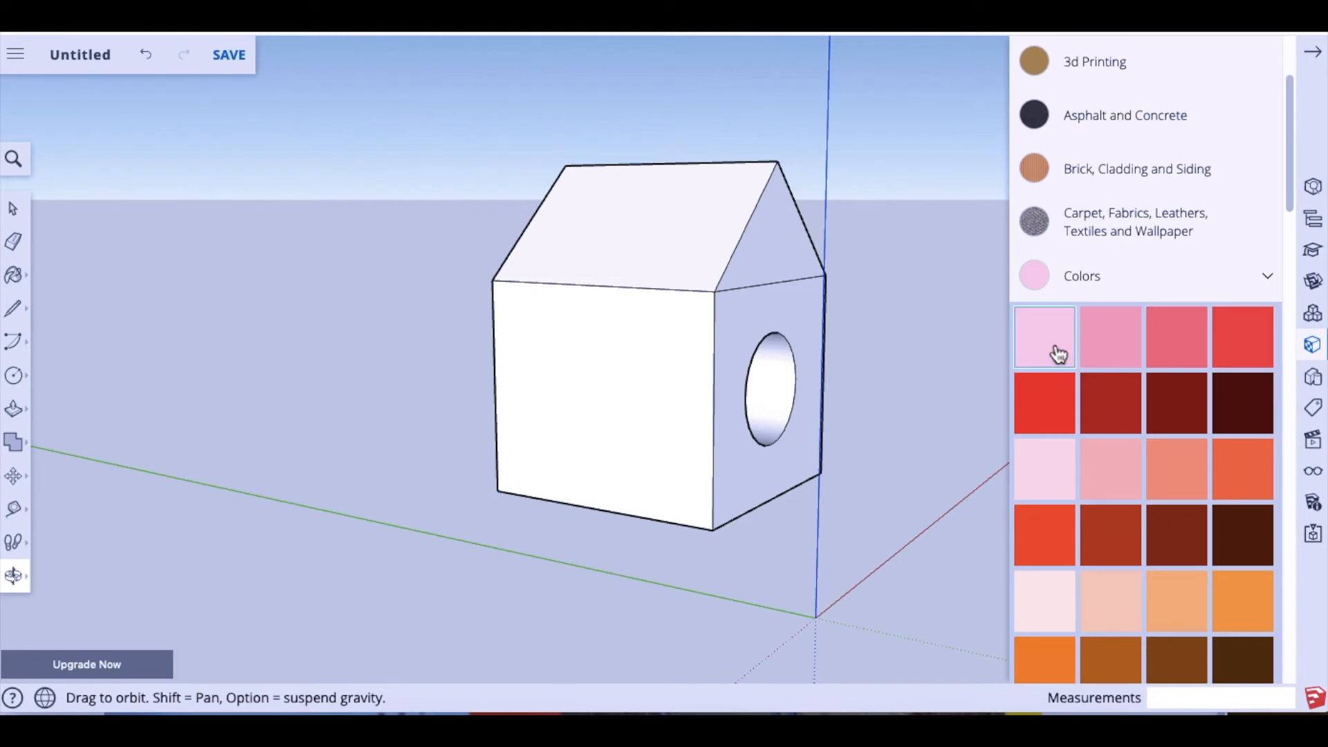
scroll(1132, 418, "down", 13)
scroll(1134, 415, "down", 16)
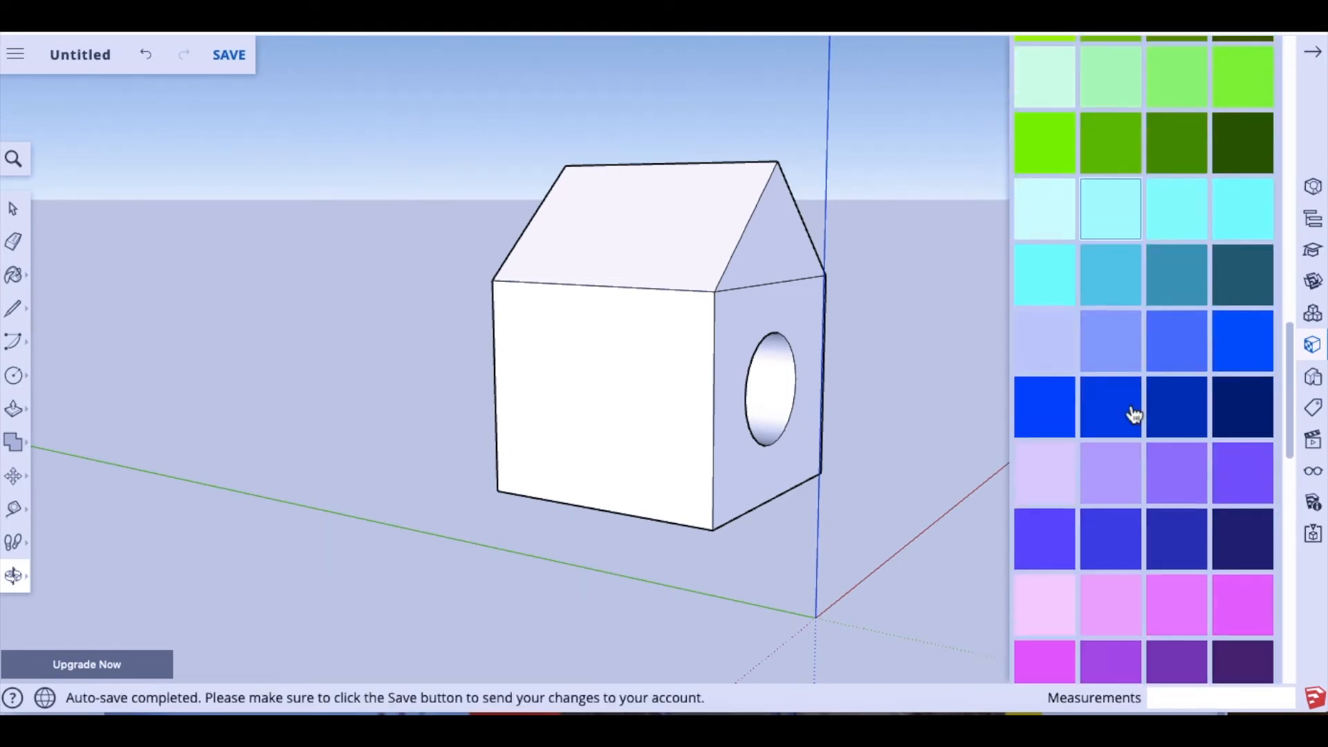
scroll(1134, 413, "down", 14)
scroll(1134, 413, "up", 4)
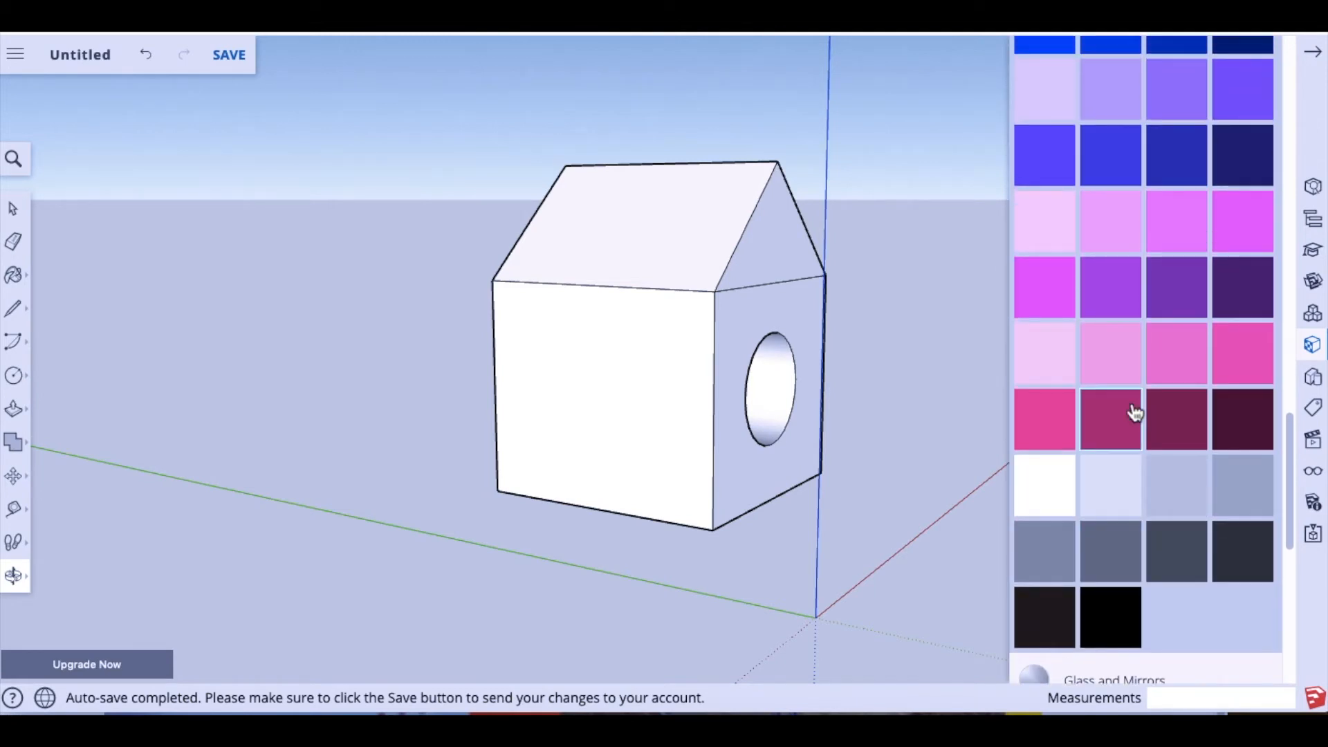
scroll(1135, 412, "up", 3)
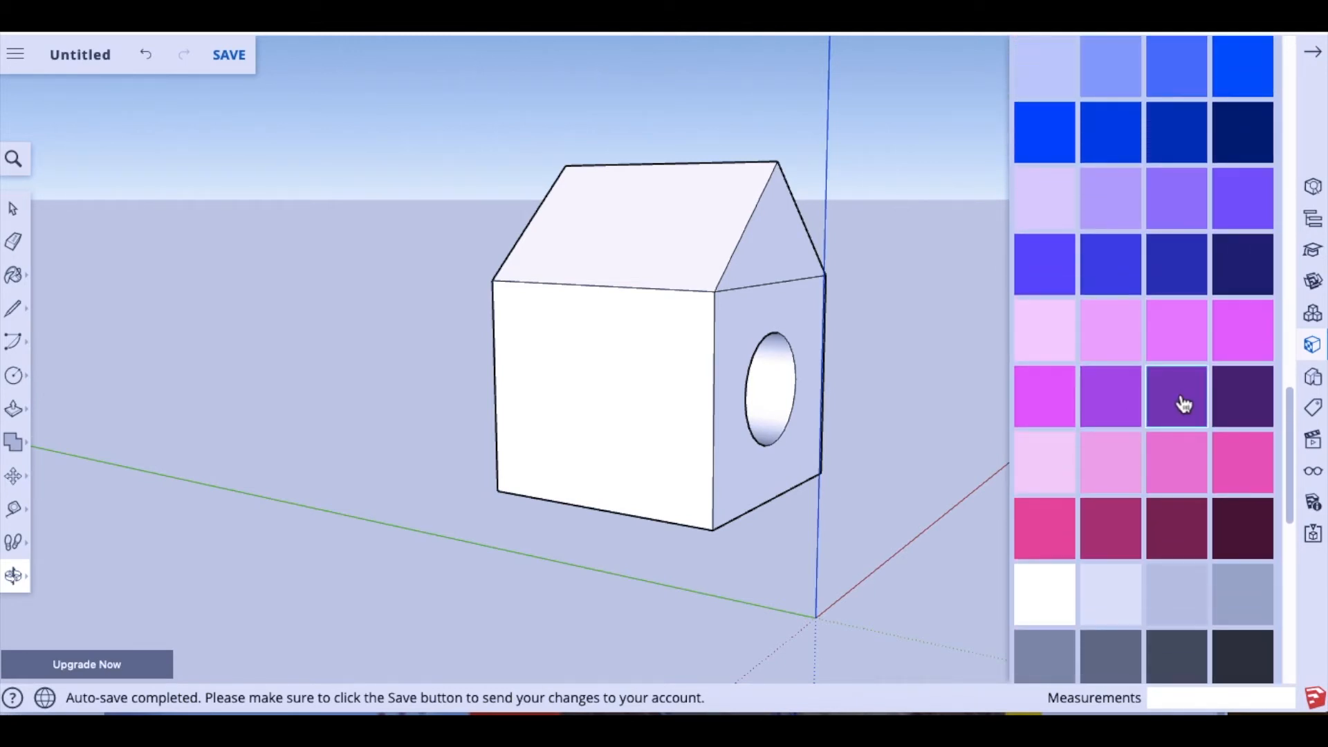
Step: Paint the front wall purple and the wall with the entrance hole dark blue
left_click(1119, 406)
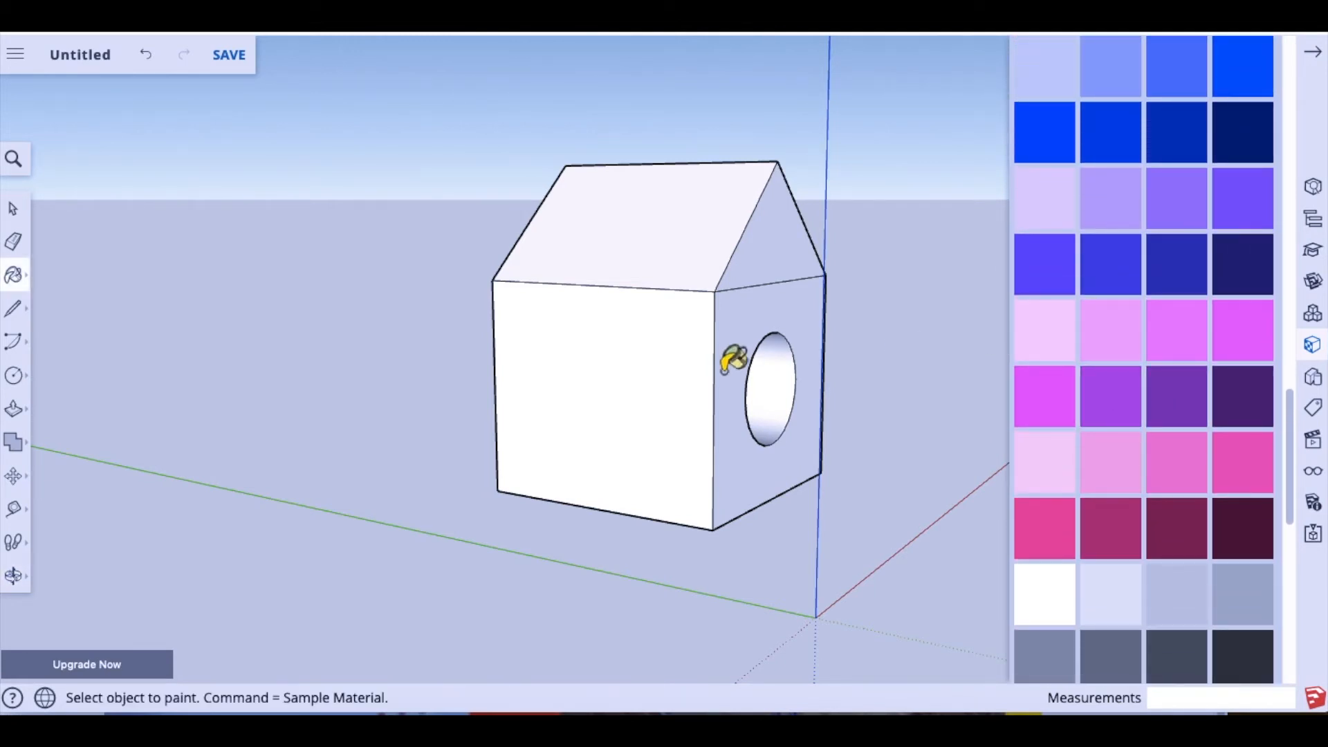
left_click(622, 392)
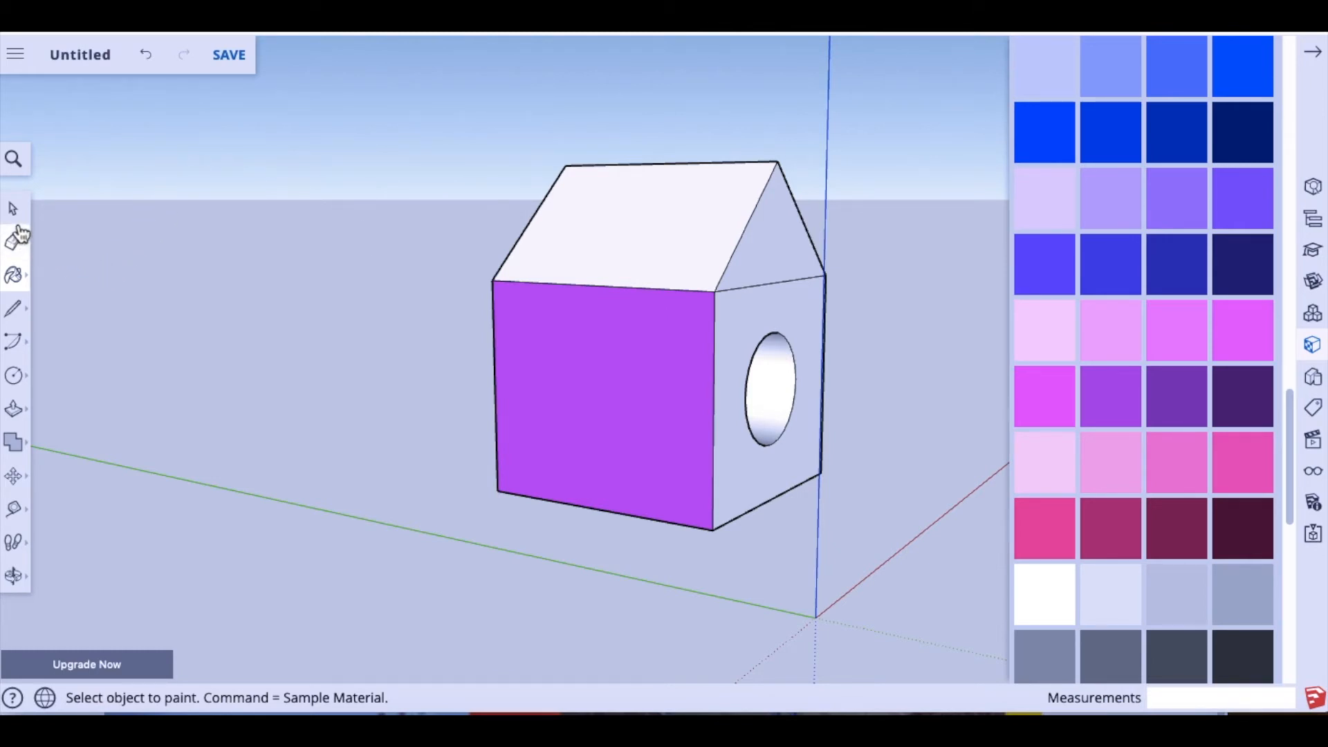
left_click(1197, 289)
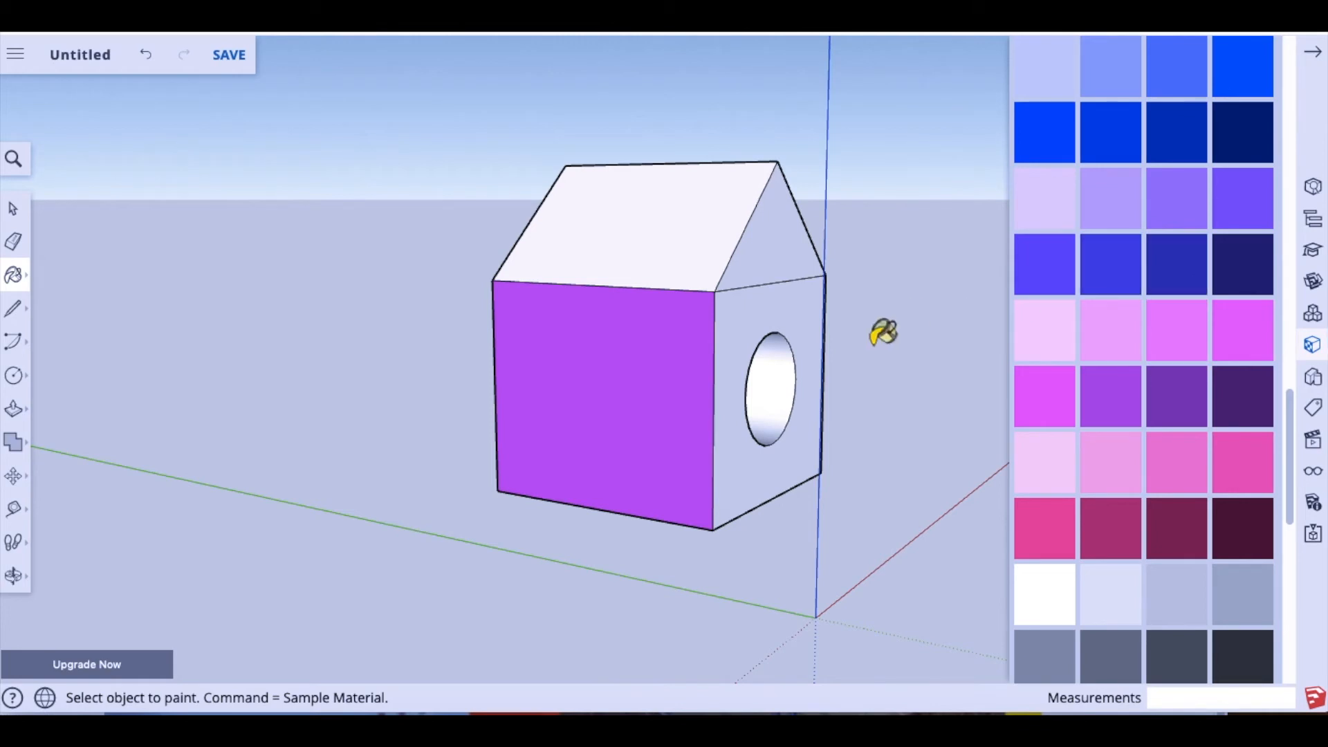
left_click(768, 328)
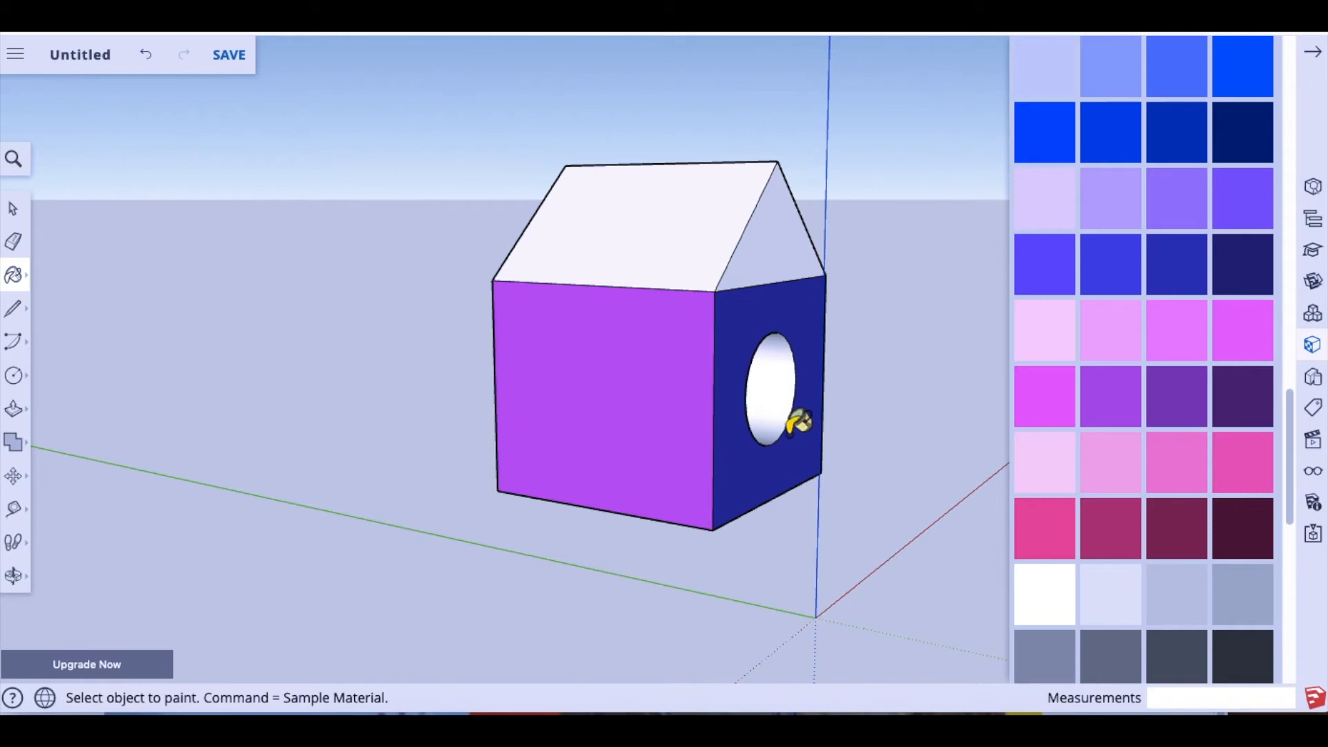
left_click(14, 209)
left_click_drag(767, 382, 559, 392)
left_click_drag(663, 593, 583, 620)
left_click(14, 575)
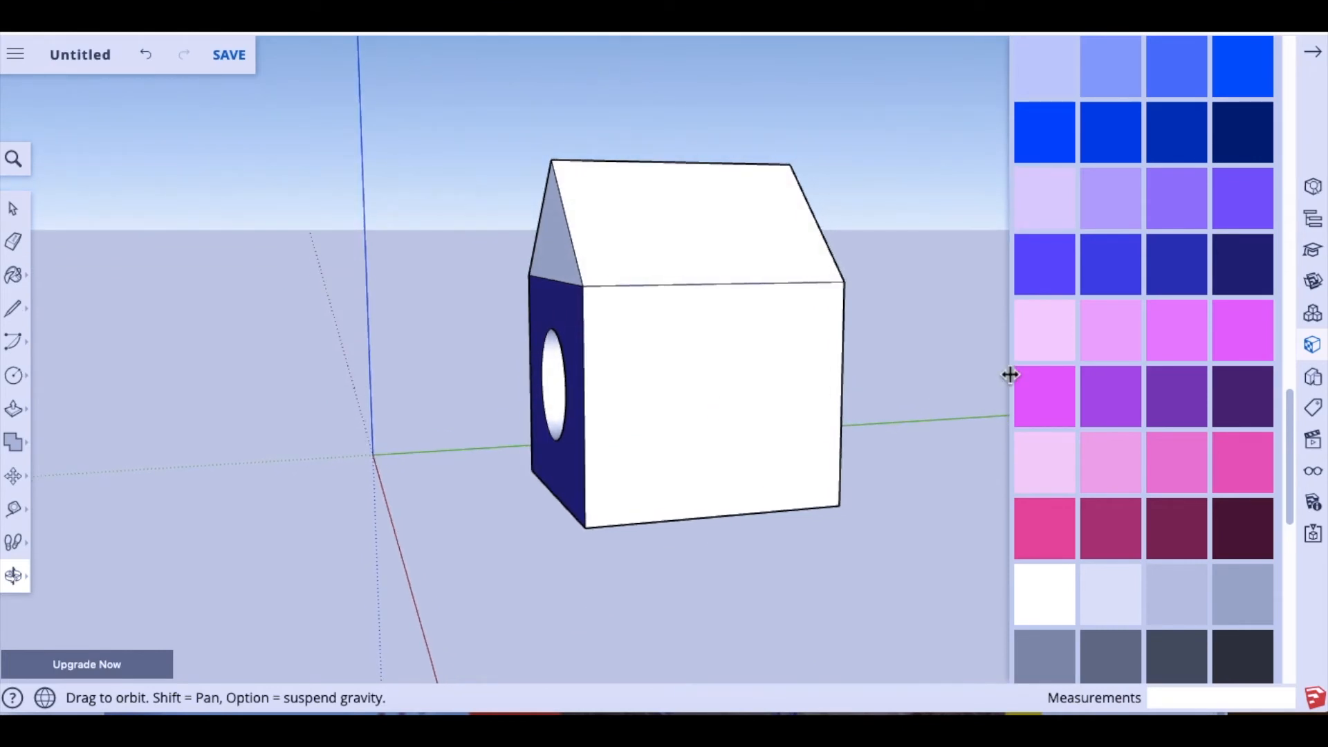
Step: Paint the white side wall red-orange, then view the house from its far side
scroll(1224, 379, "down", 1)
scroll(1193, 449, "up", 15)
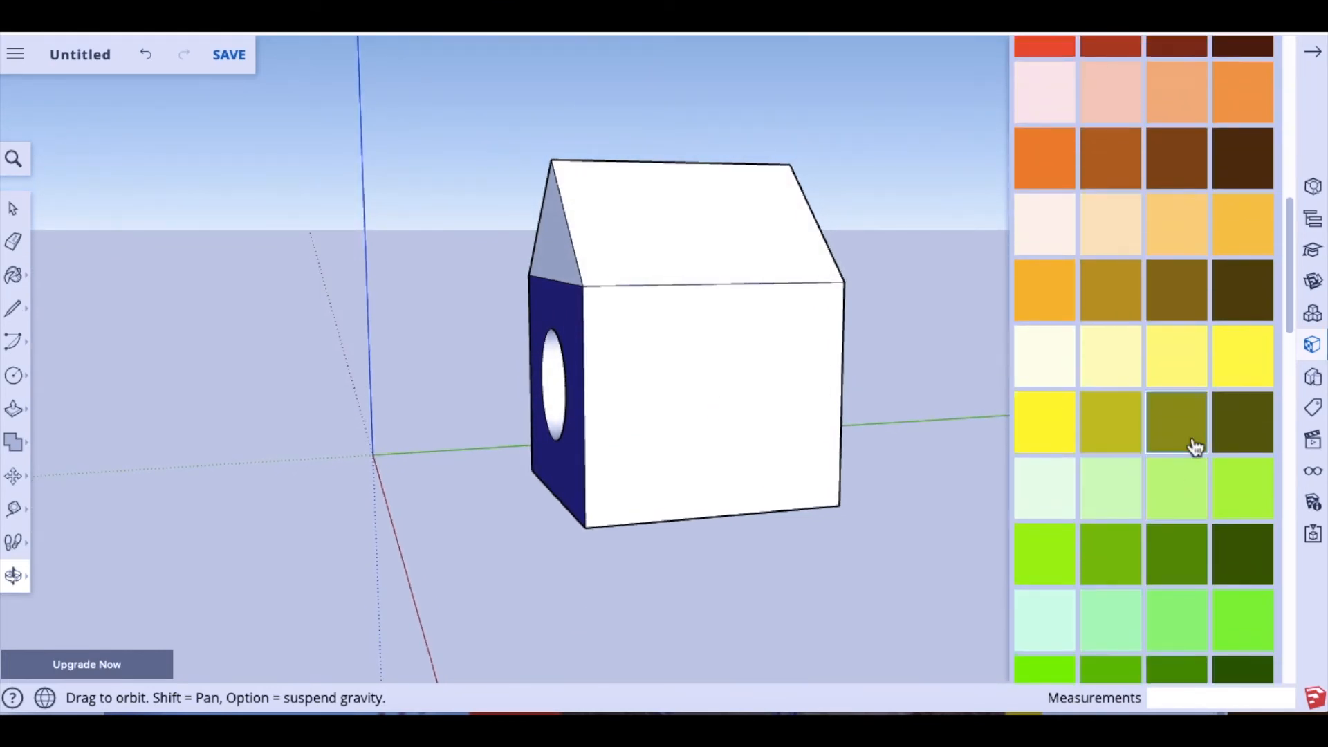
scroll(1183, 429, "up", 2)
left_click(1057, 261)
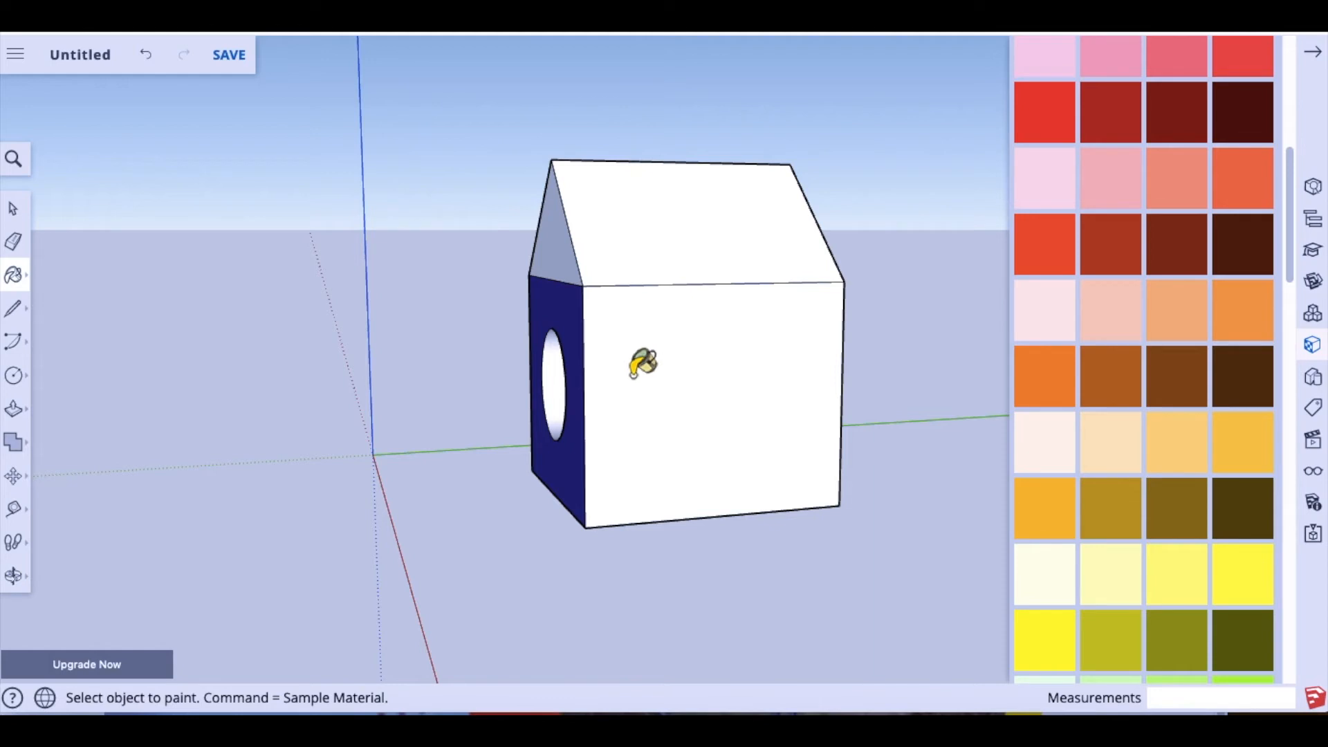
left_click(675, 436)
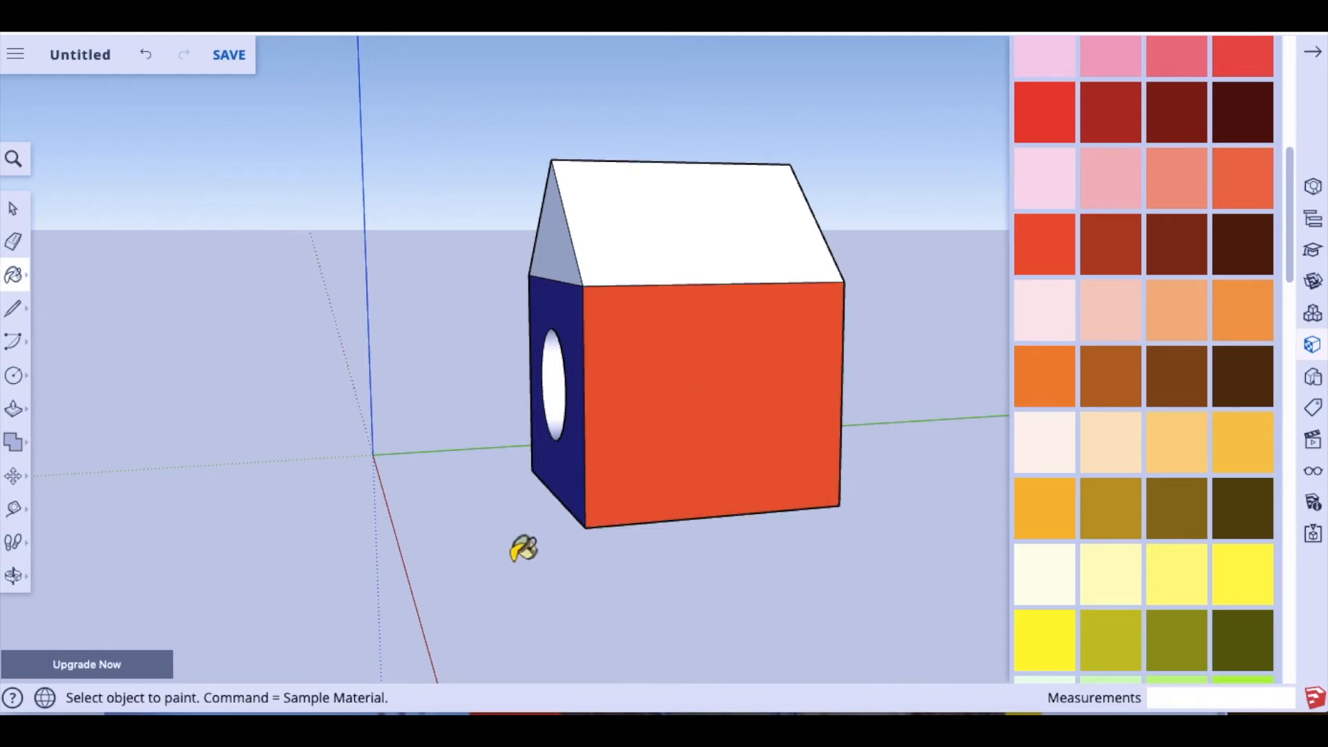
left_click(15, 210)
triple_click(661, 477)
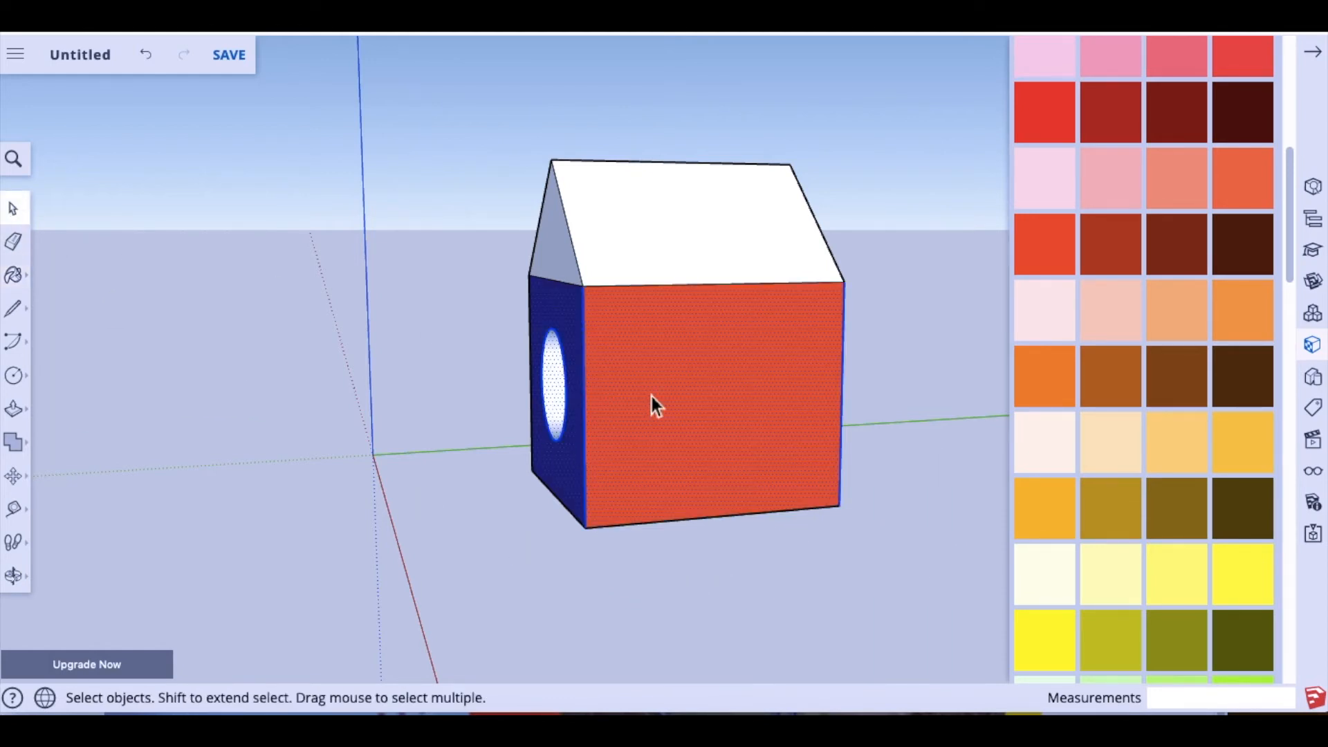
left_click(15, 577)
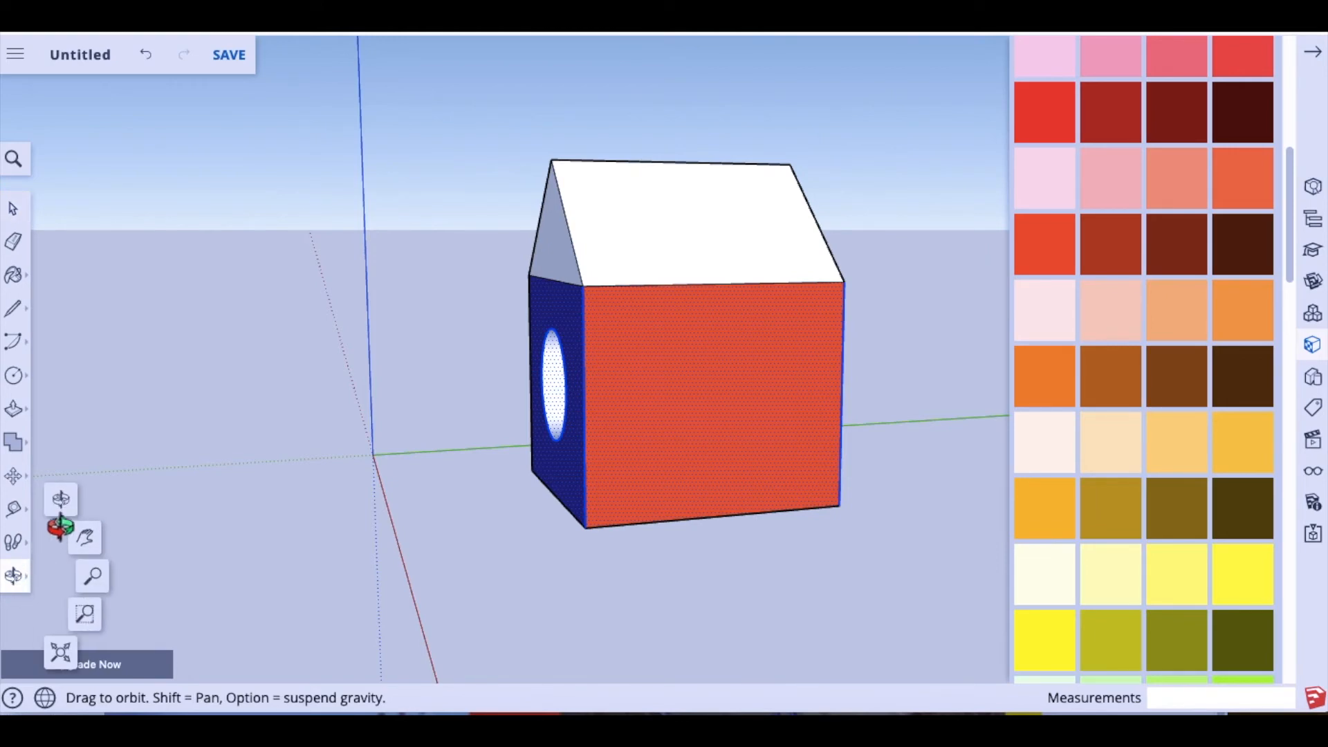
left_click_drag(696, 480, 224, 446)
left_click_drag(696, 516, 265, 517)
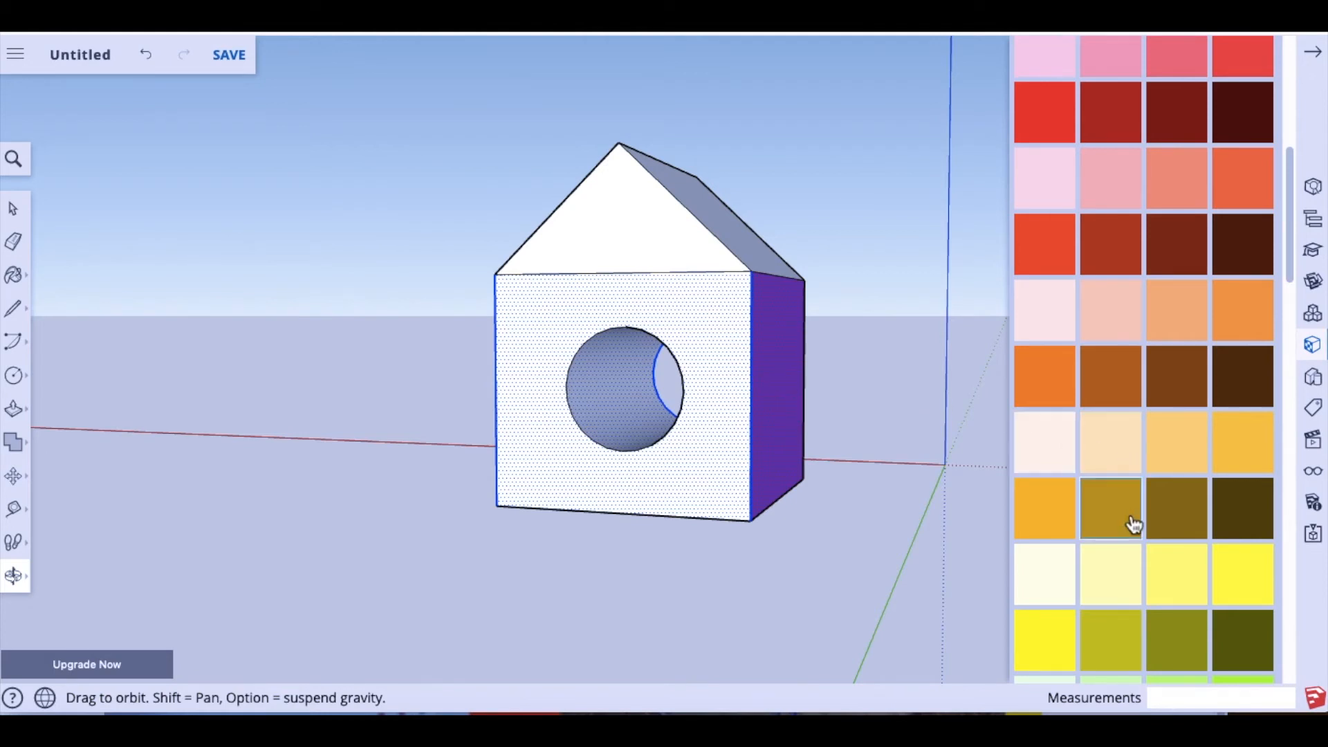
Step: Undo the all-yellow fill and paint only the second holed wall bright yellow
left_click(1045, 648)
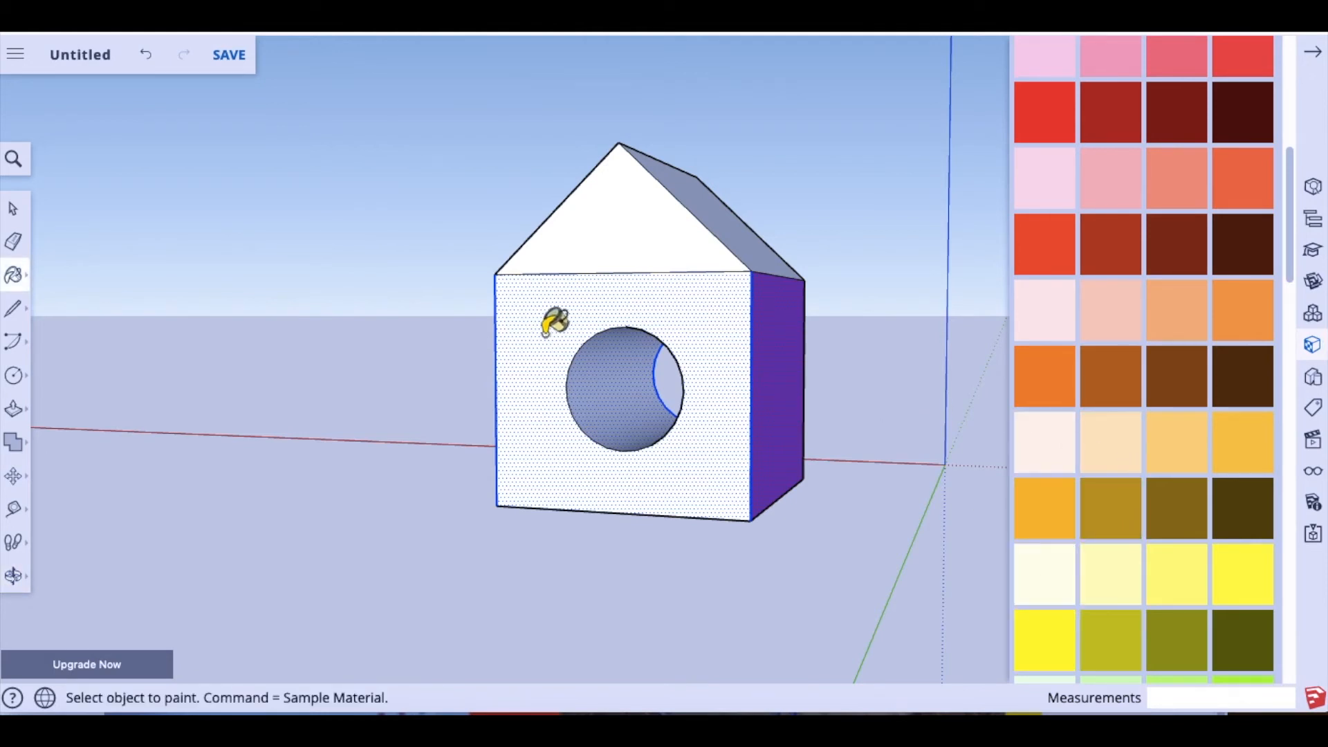
left_click(546, 329)
left_click(12, 210)
key("ctrl+z")
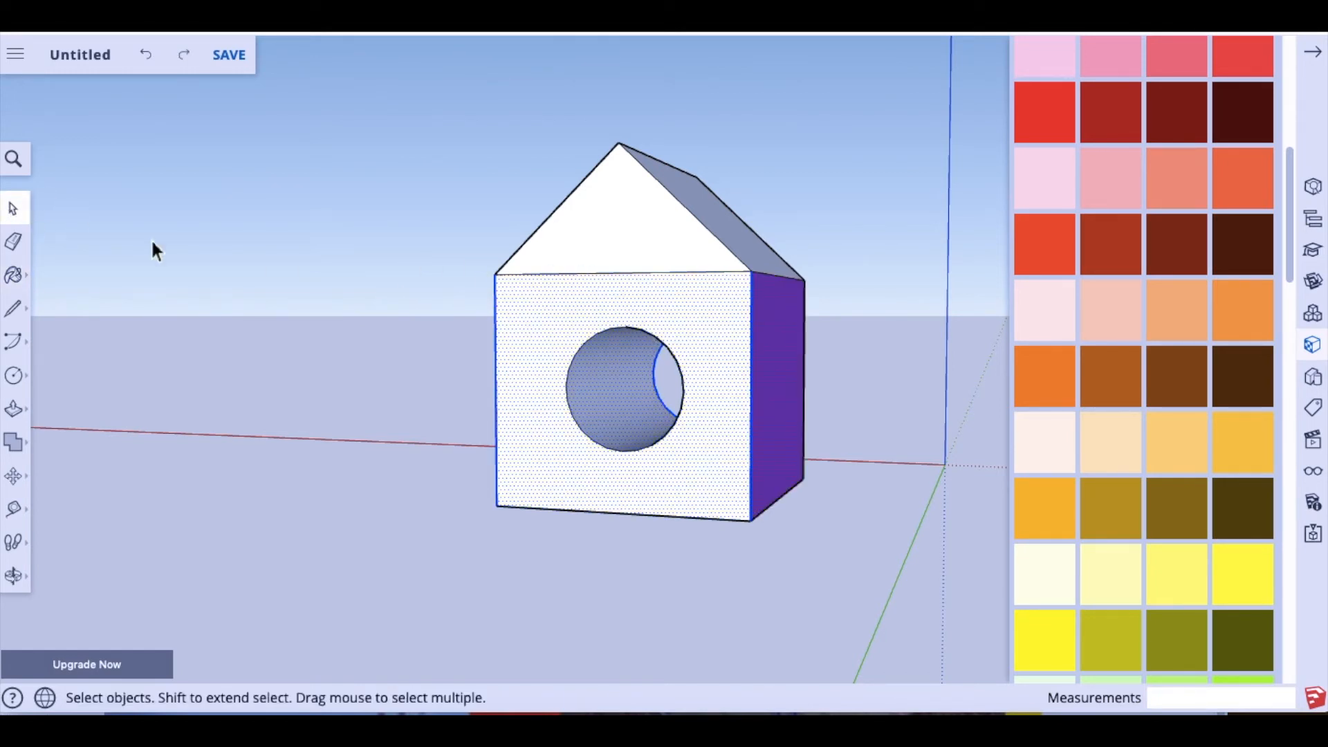
left_click(579, 266)
left_click(574, 323)
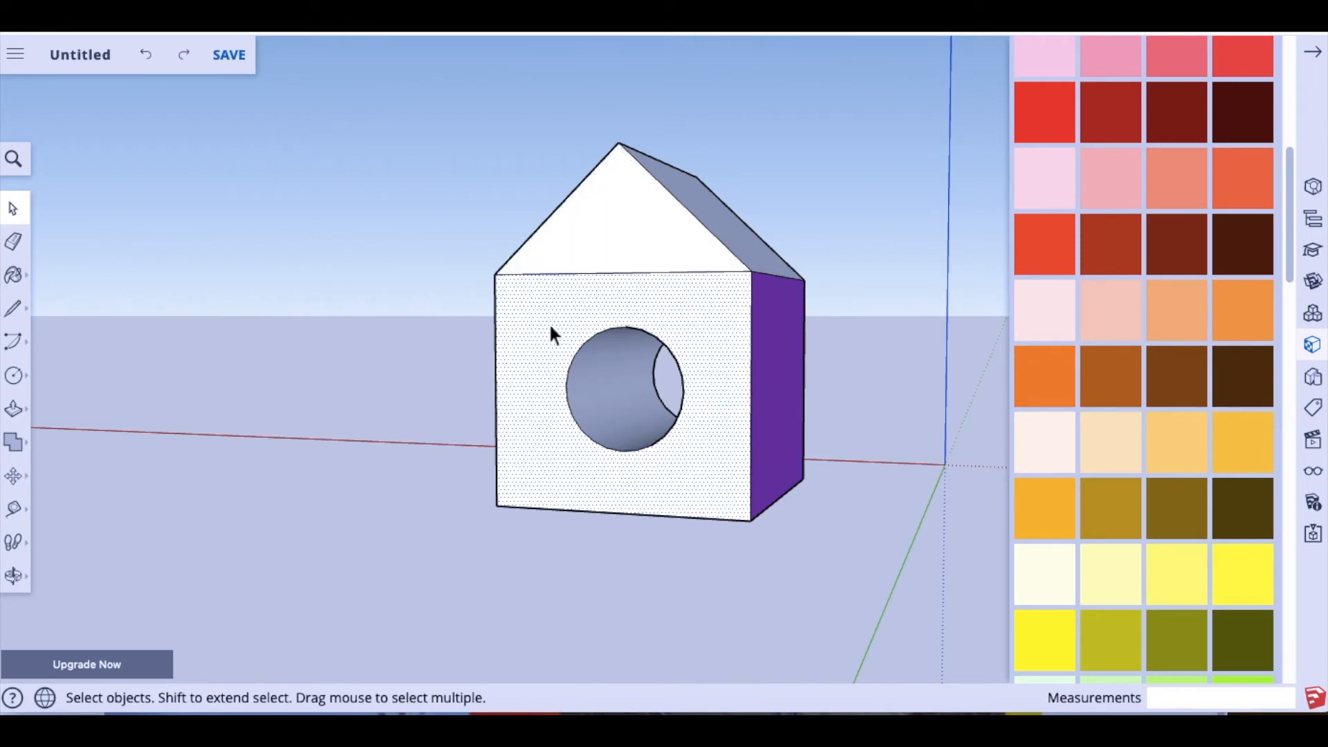
left_click(1044, 637)
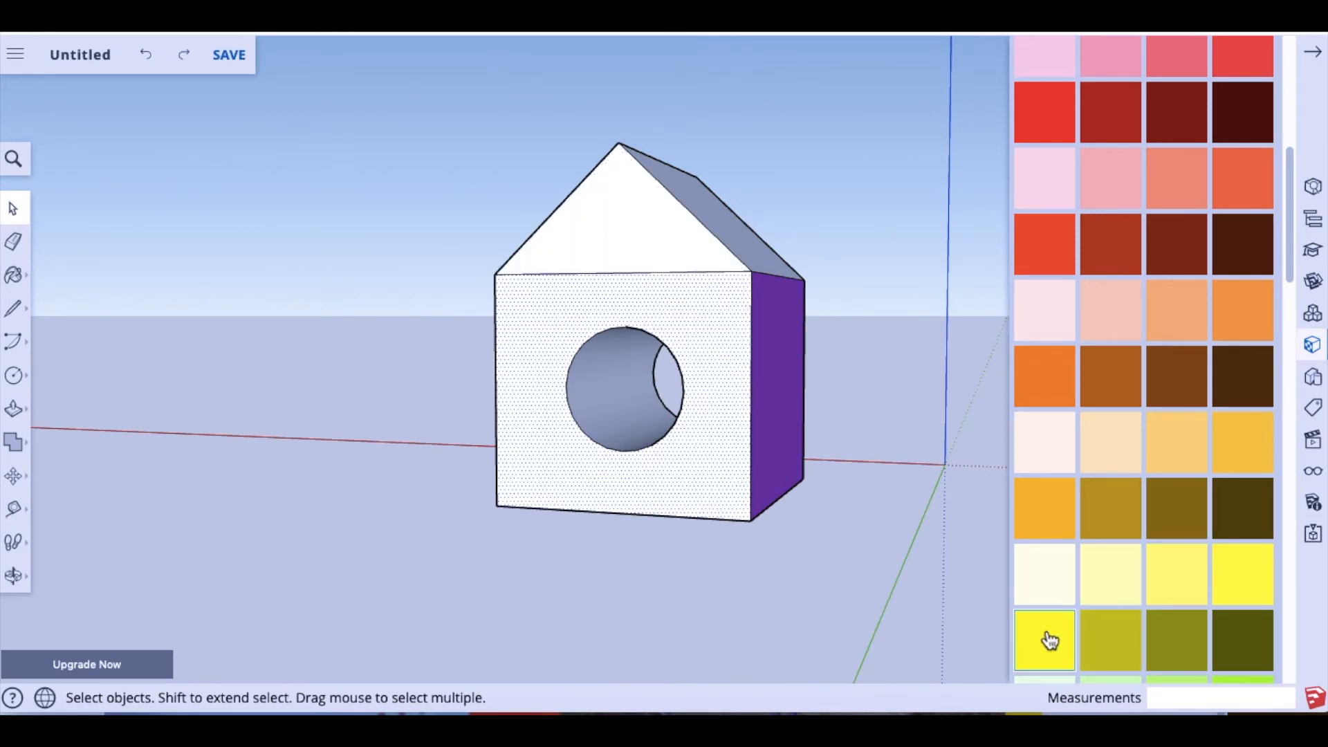
left_click(737, 343)
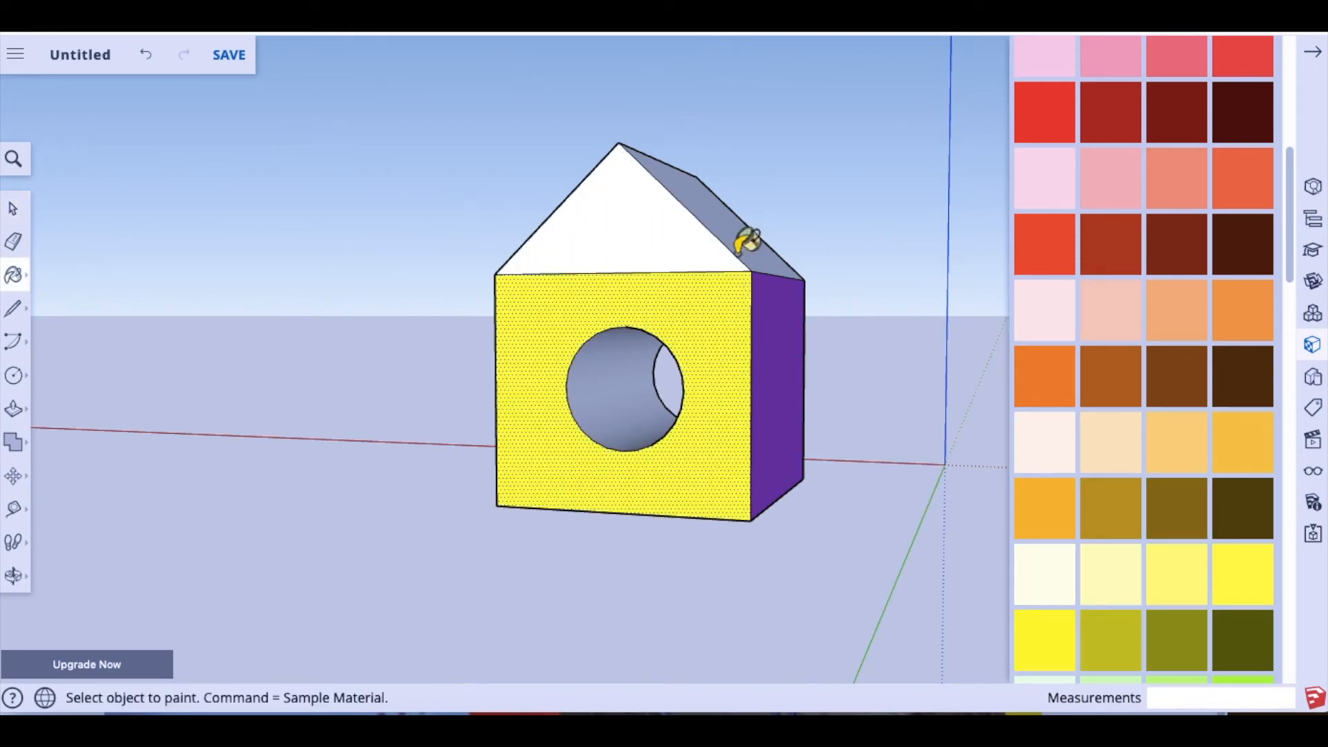
Step: Paint the inner surface of the entrance hole green
left_click(13, 208)
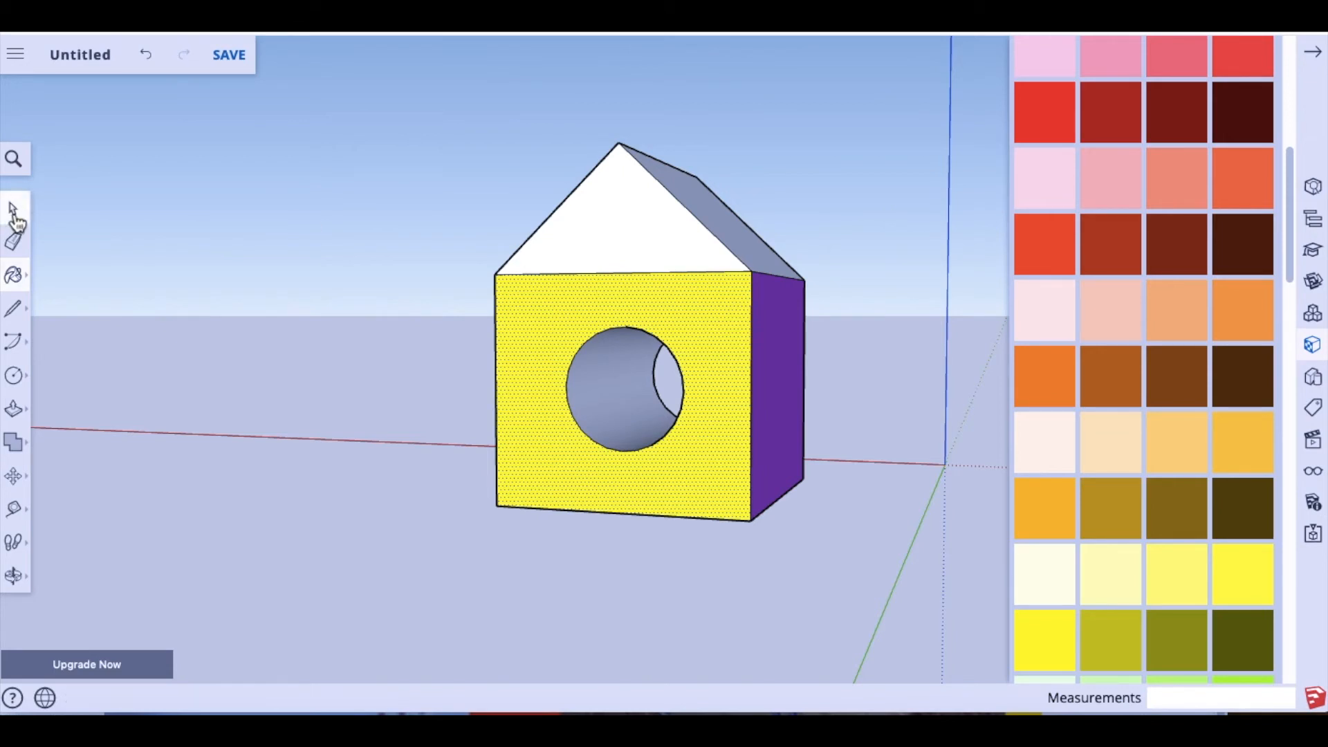
left_click_drag(745, 350, 621, 385)
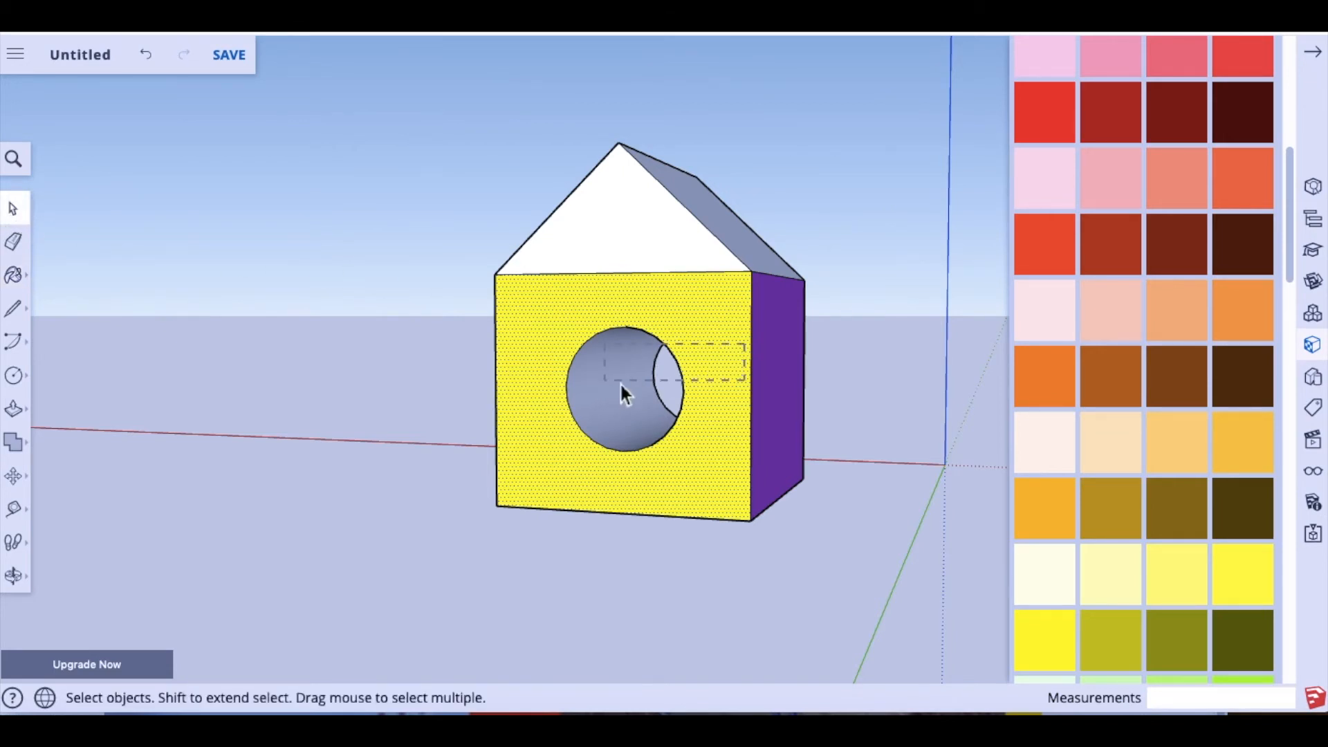
left_click_drag(749, 385, 749, 384)
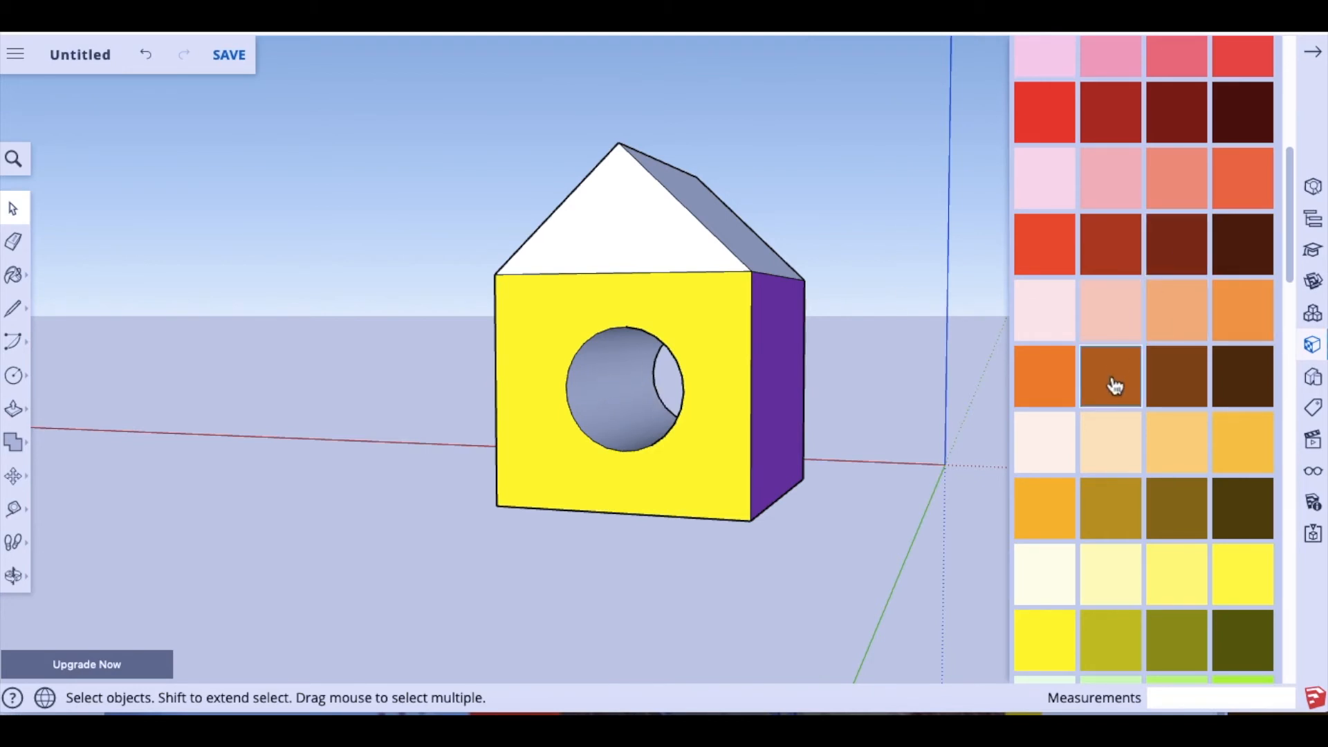
scroll(1114, 385, "down", 3)
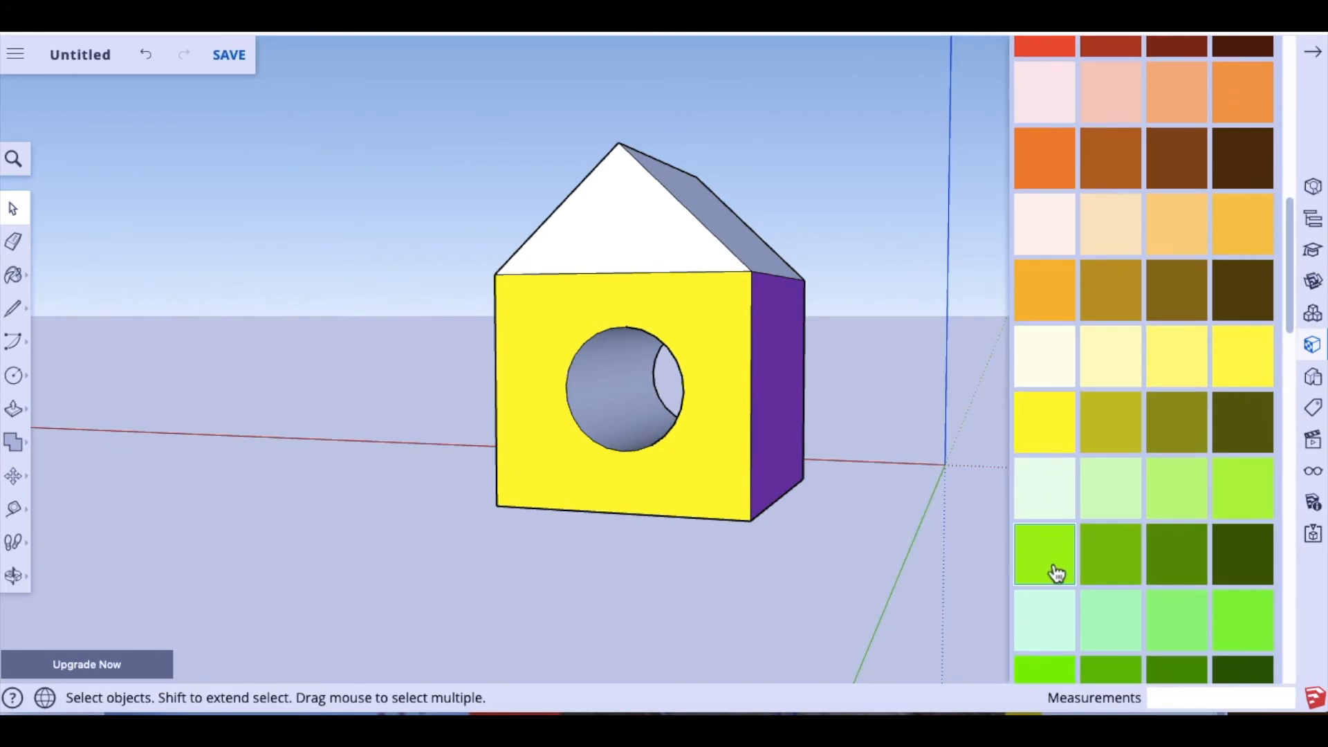
left_click(1055, 569)
left_click(626, 404)
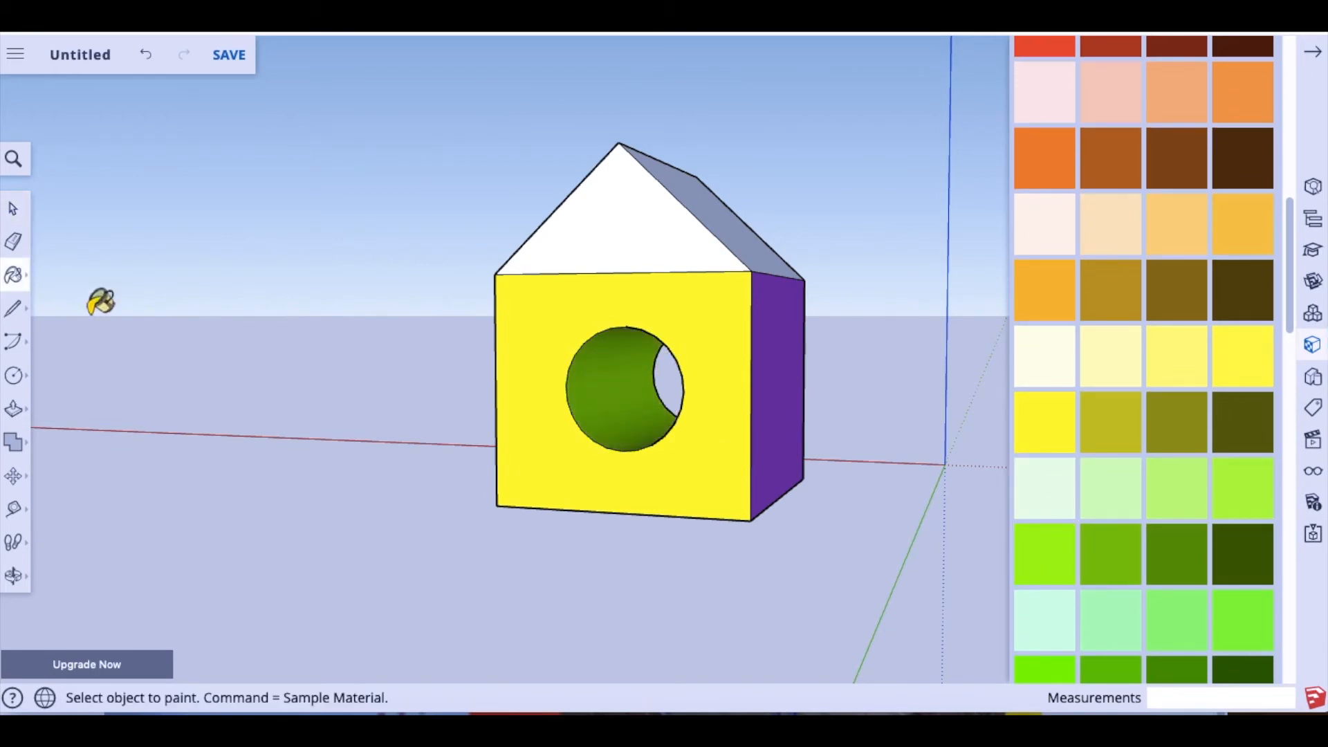
left_click(13, 575)
left_click_drag(429, 499, 257, 468)
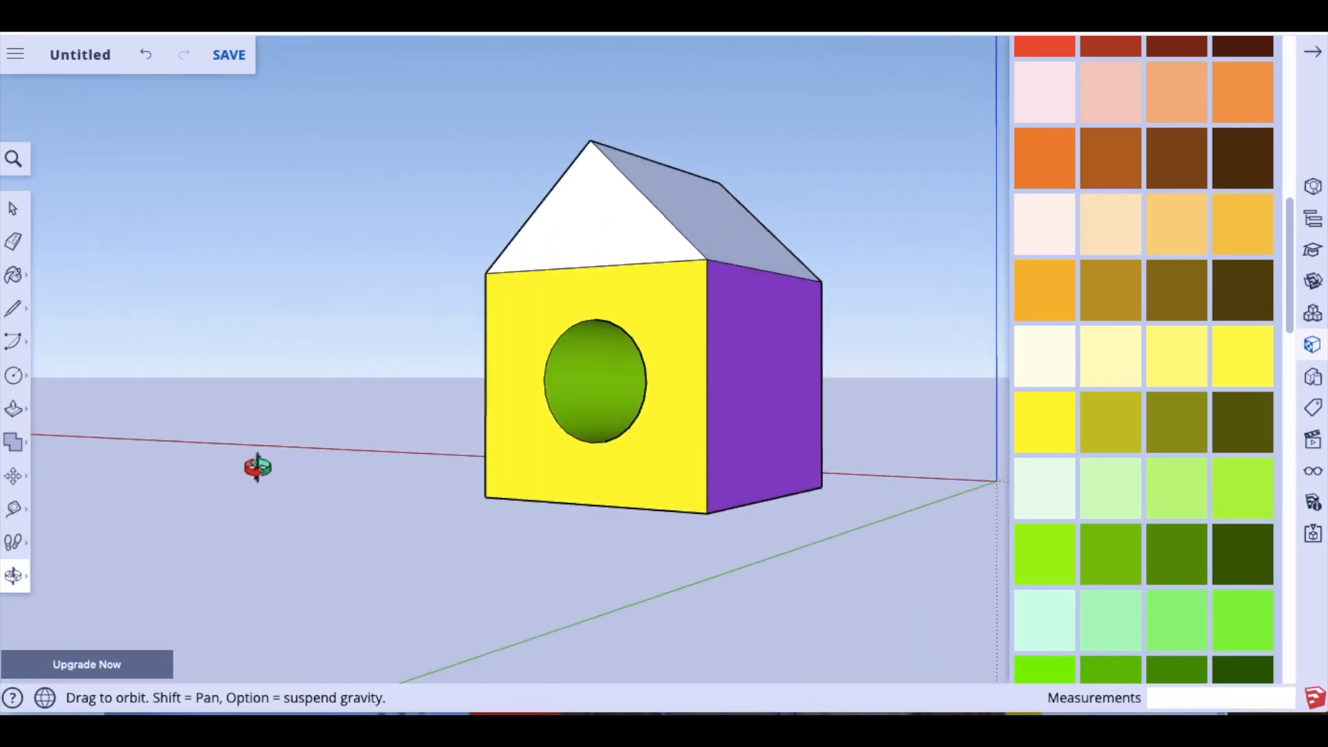
Step: Browse the Brick, Cladding and Siding textures in the Materials panel
left_click_drag(800, 436, 474, 487)
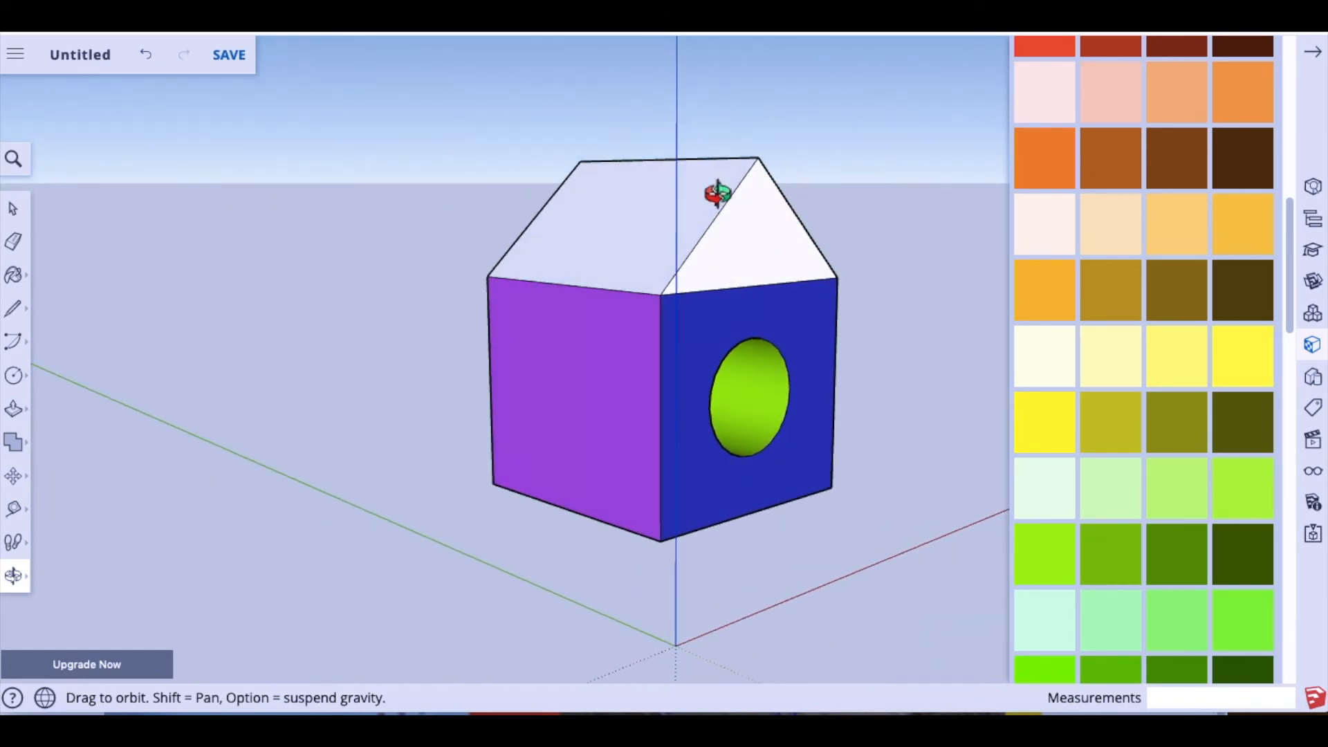
scroll(1198, 344, "up", 10)
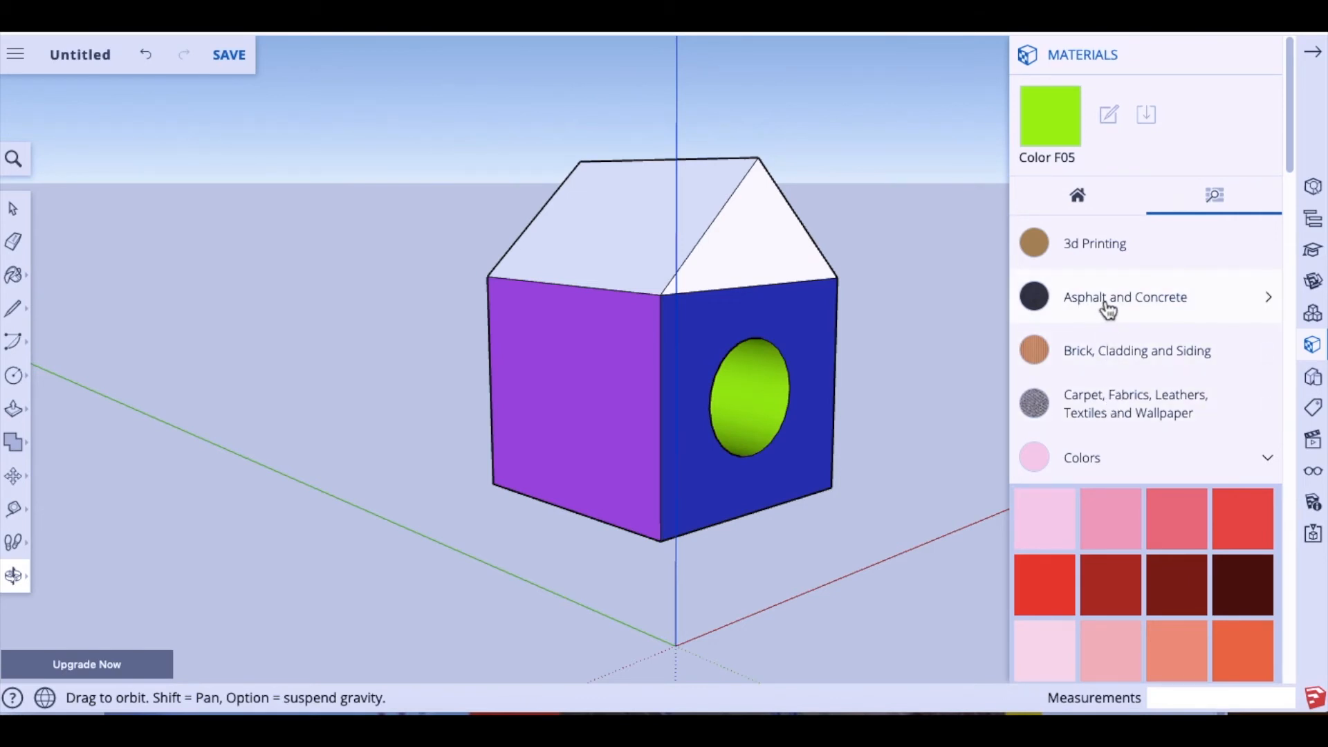
left_click(1112, 358)
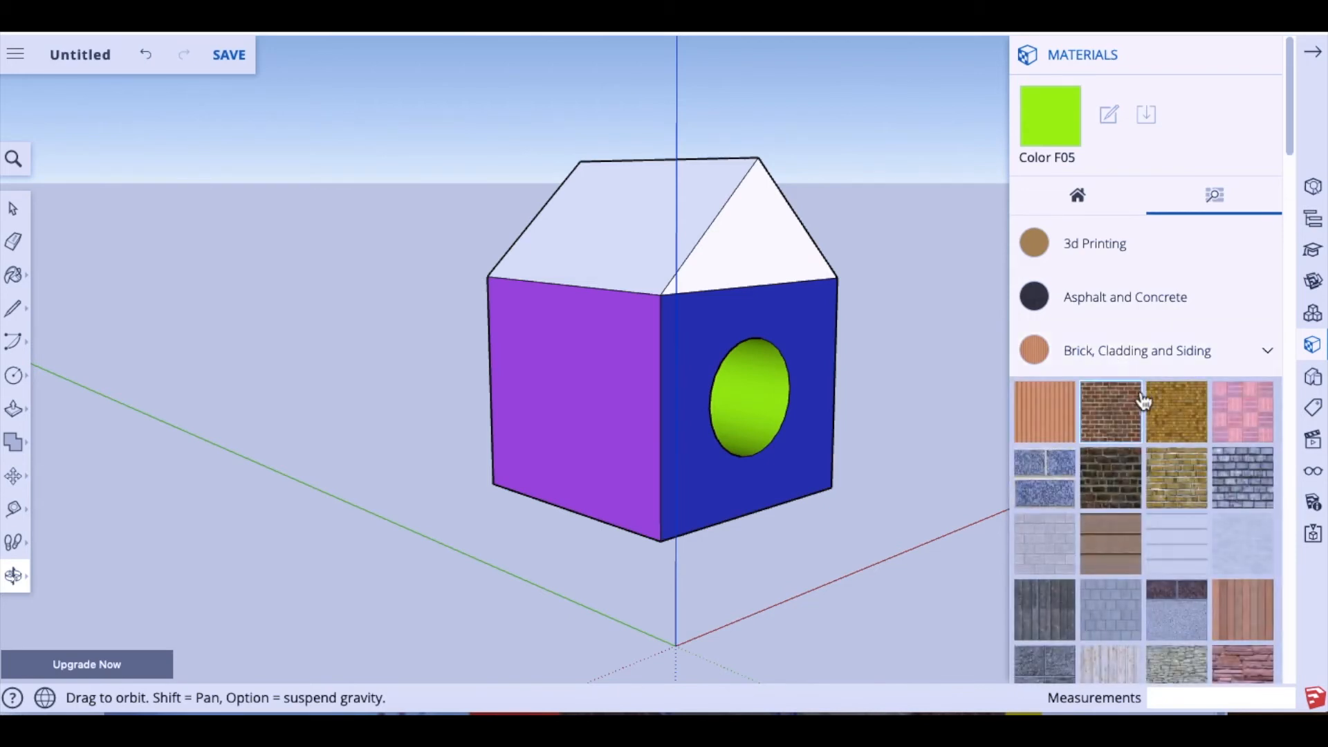
scroll(1143, 394, "down", 3)
scroll(1142, 394, "down", 3)
scroll(1145, 392, "up", 2)
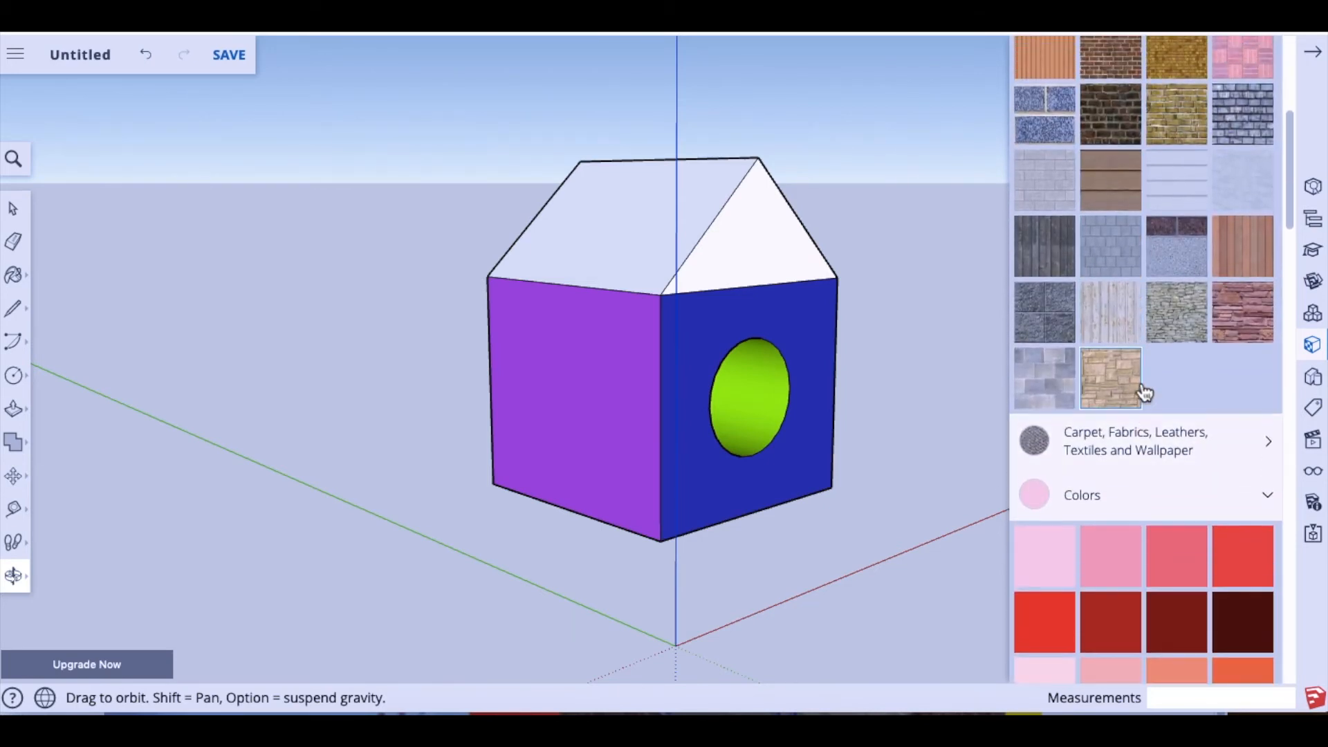
scroll(1145, 392, "up", 2)
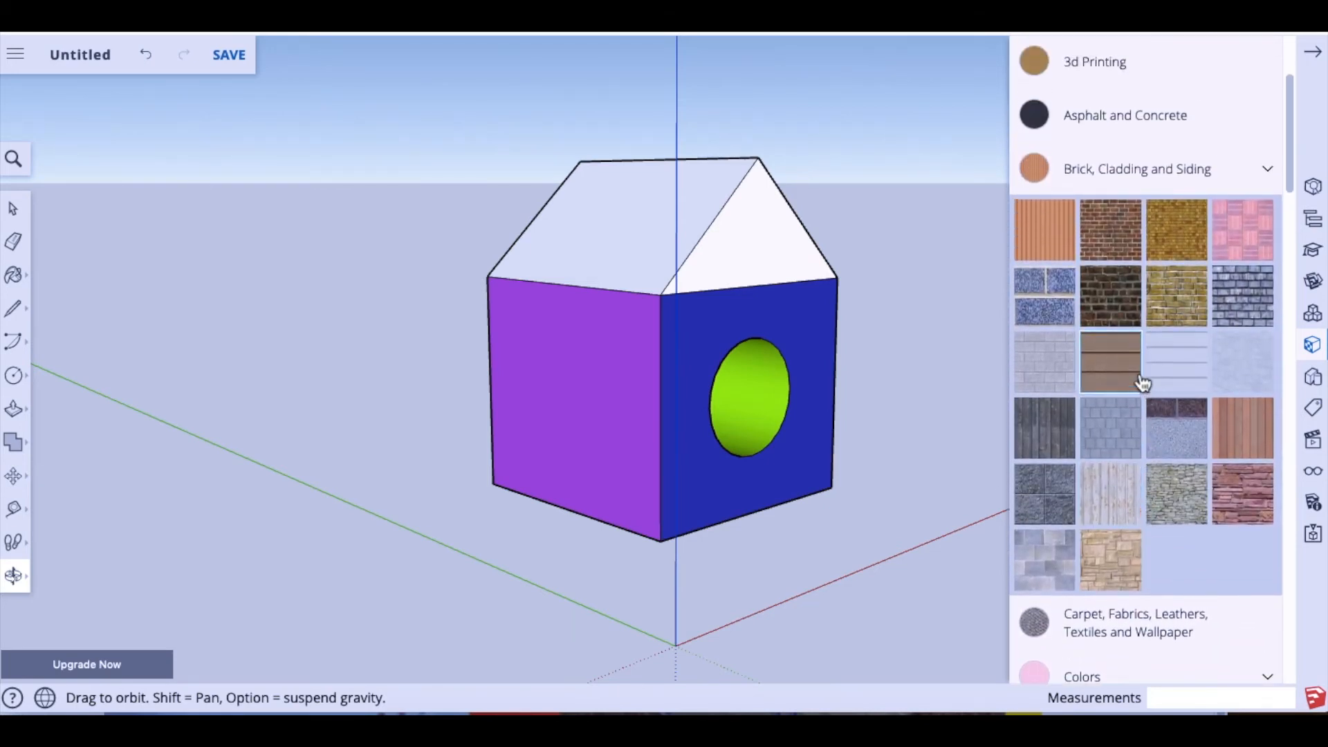
scroll(1141, 379, "down", 5)
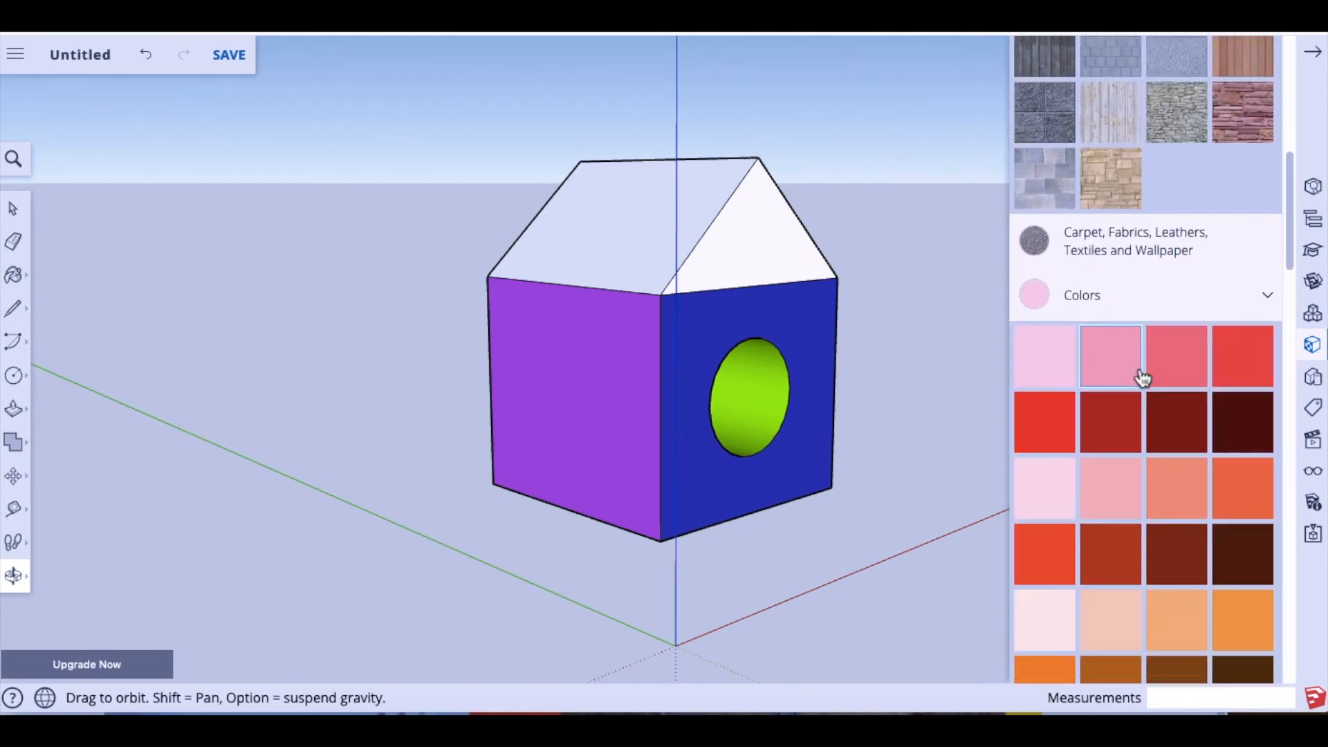
scroll(1139, 370, "up", 1)
Step: Browse the carpet and fabric textures and scroll to the category list with Roofing
left_click(1127, 346)
scroll(1151, 415, "down", 5)
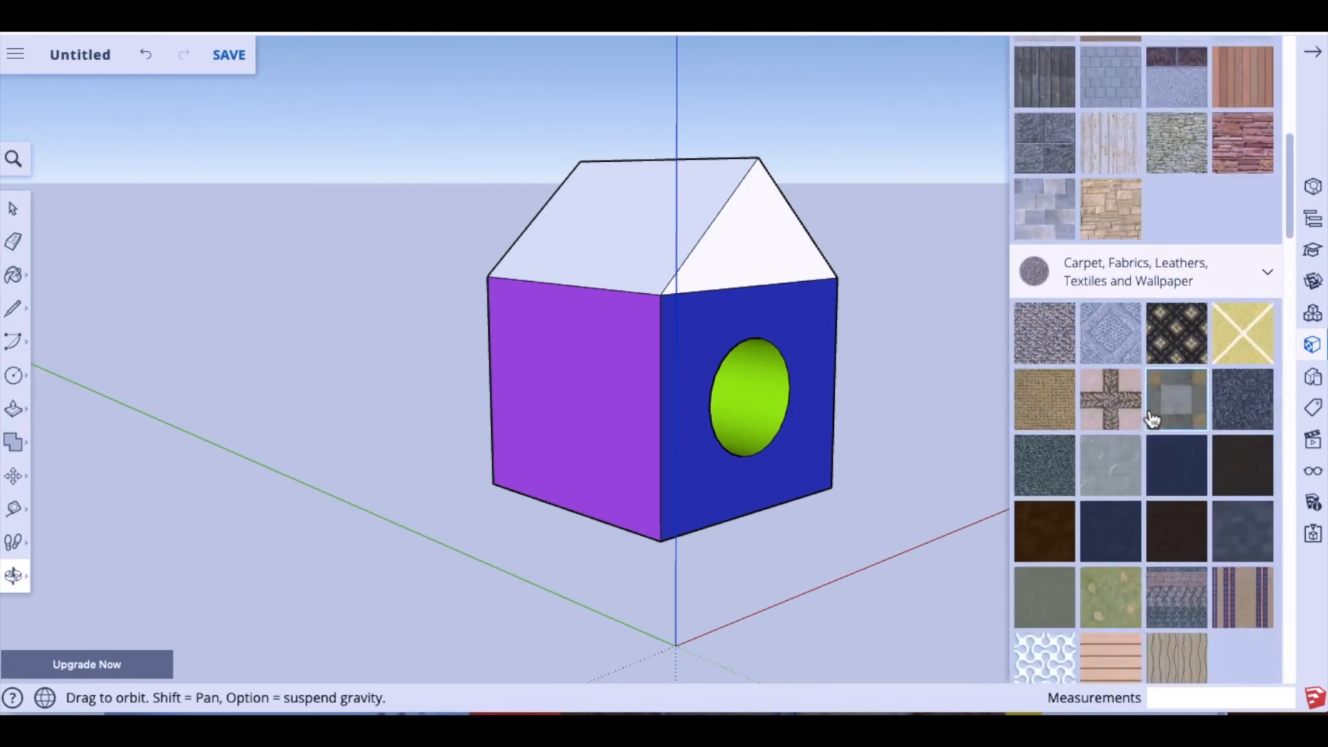
scroll(1154, 413, "down", 5)
scroll(1155, 410, "up", 12)
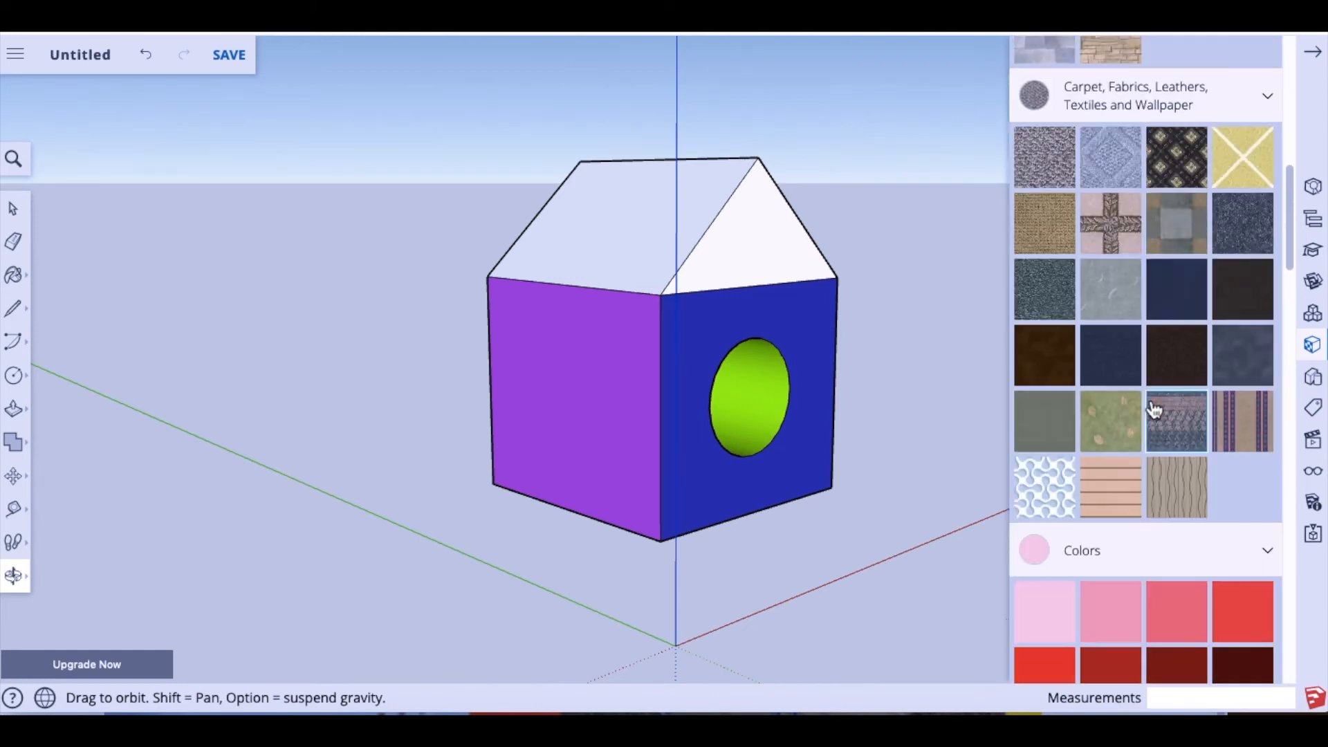
scroll(1156, 408, "up", 10)
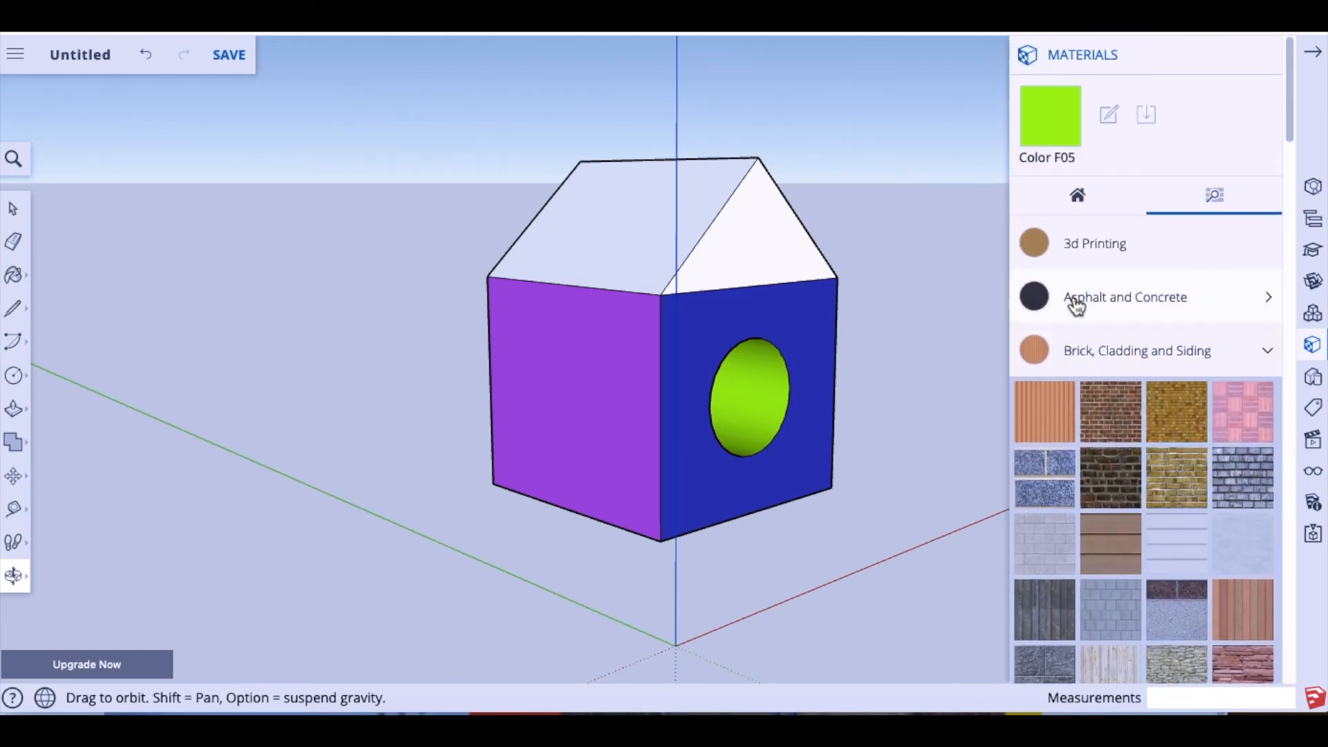
scroll(1079, 313, "down", 15)
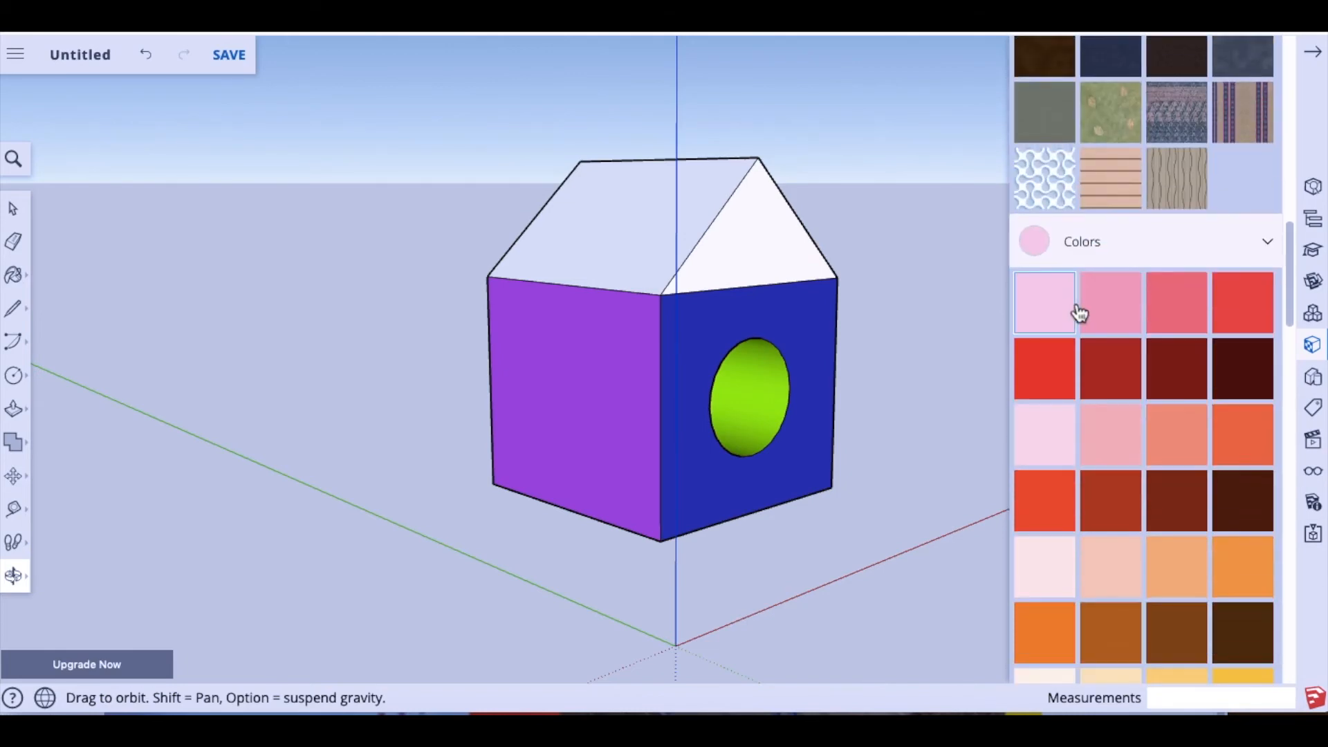
scroll(1078, 313, "down", 20)
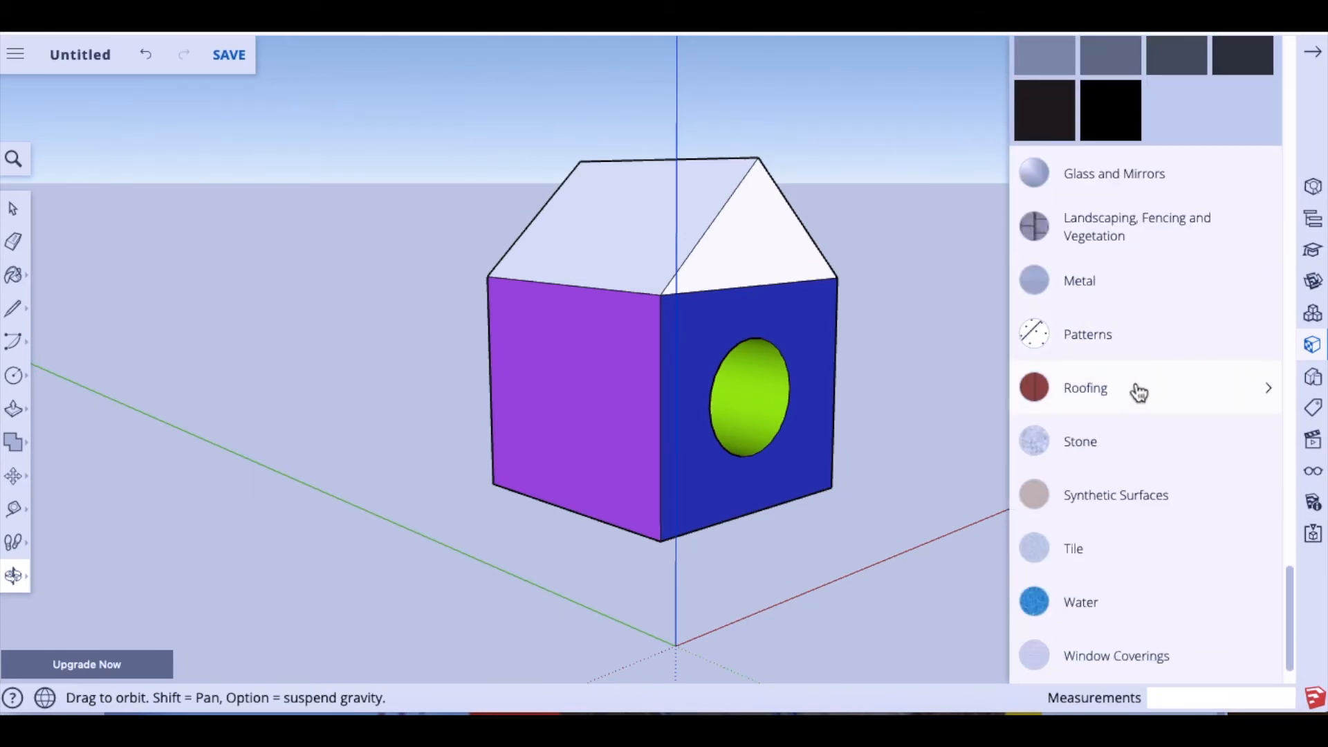
Step: Tile the left roof slope with the orange scale roofing texture
left_click(1138, 392)
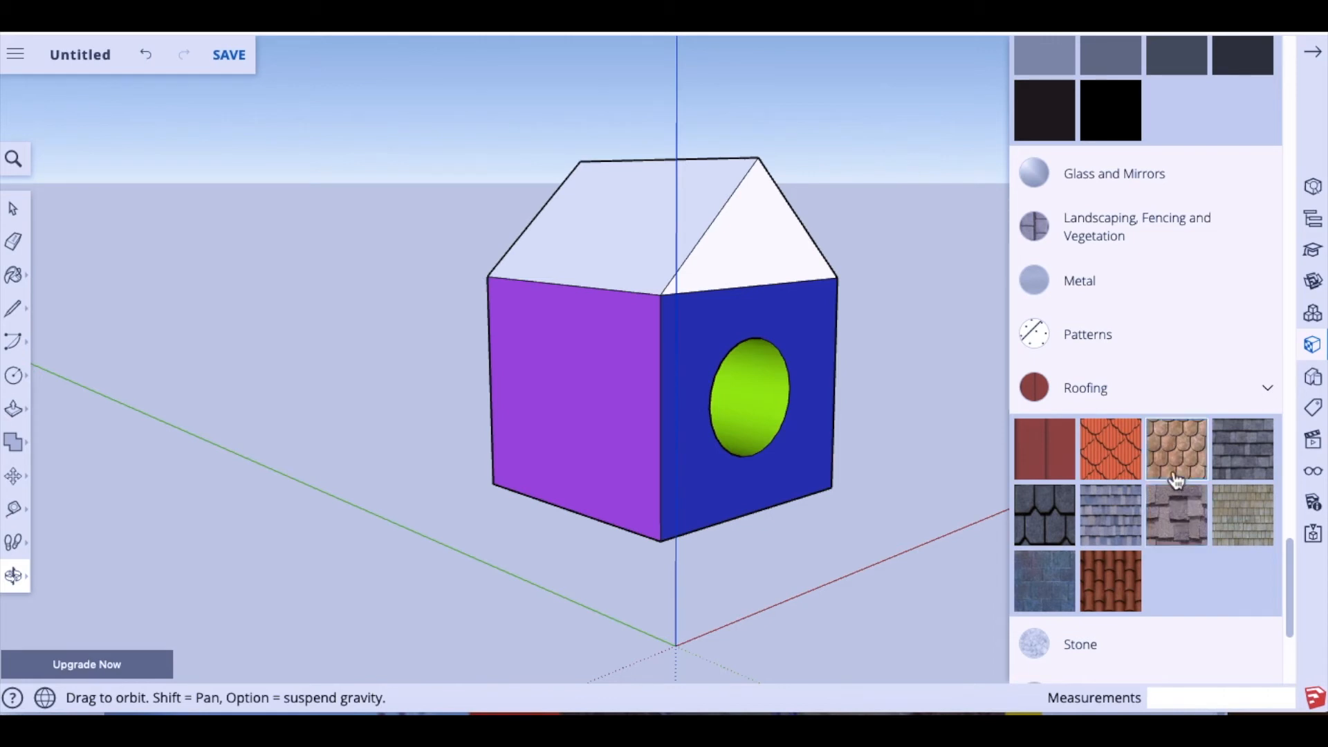
left_click(1125, 472)
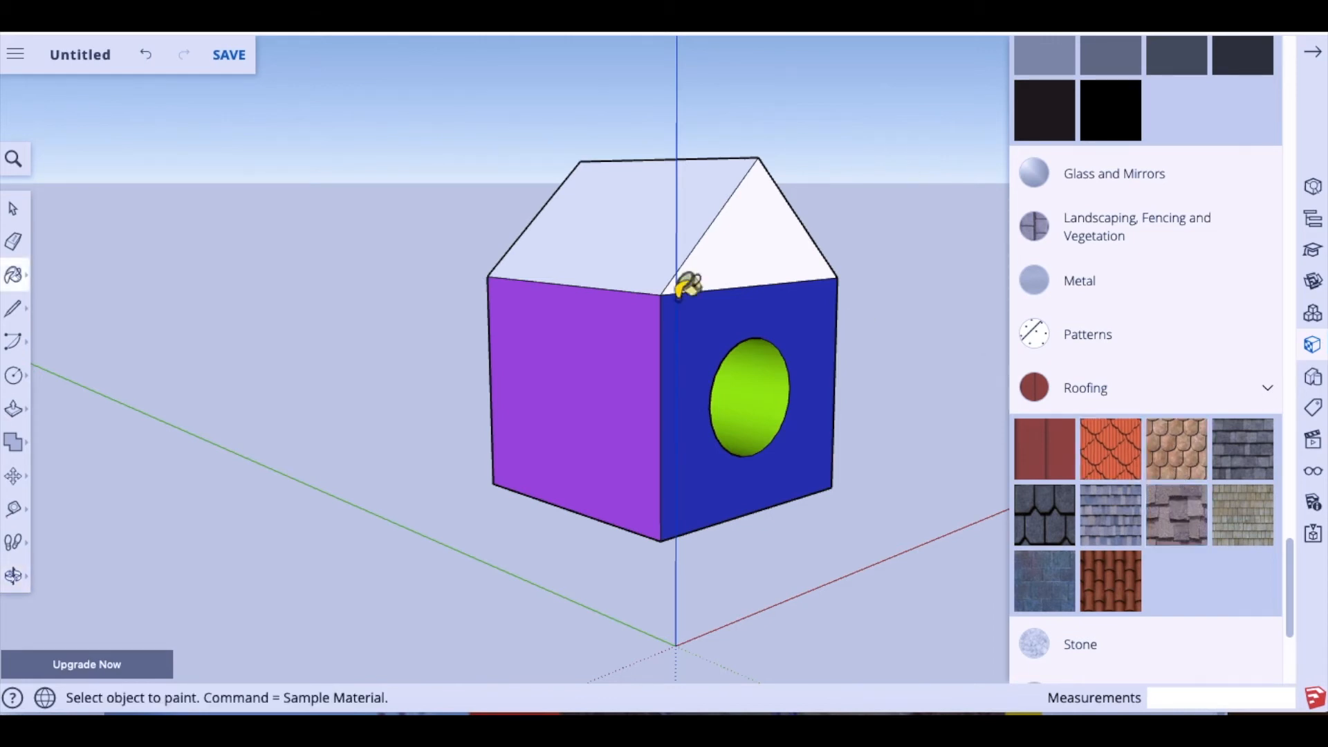
left_click(644, 262)
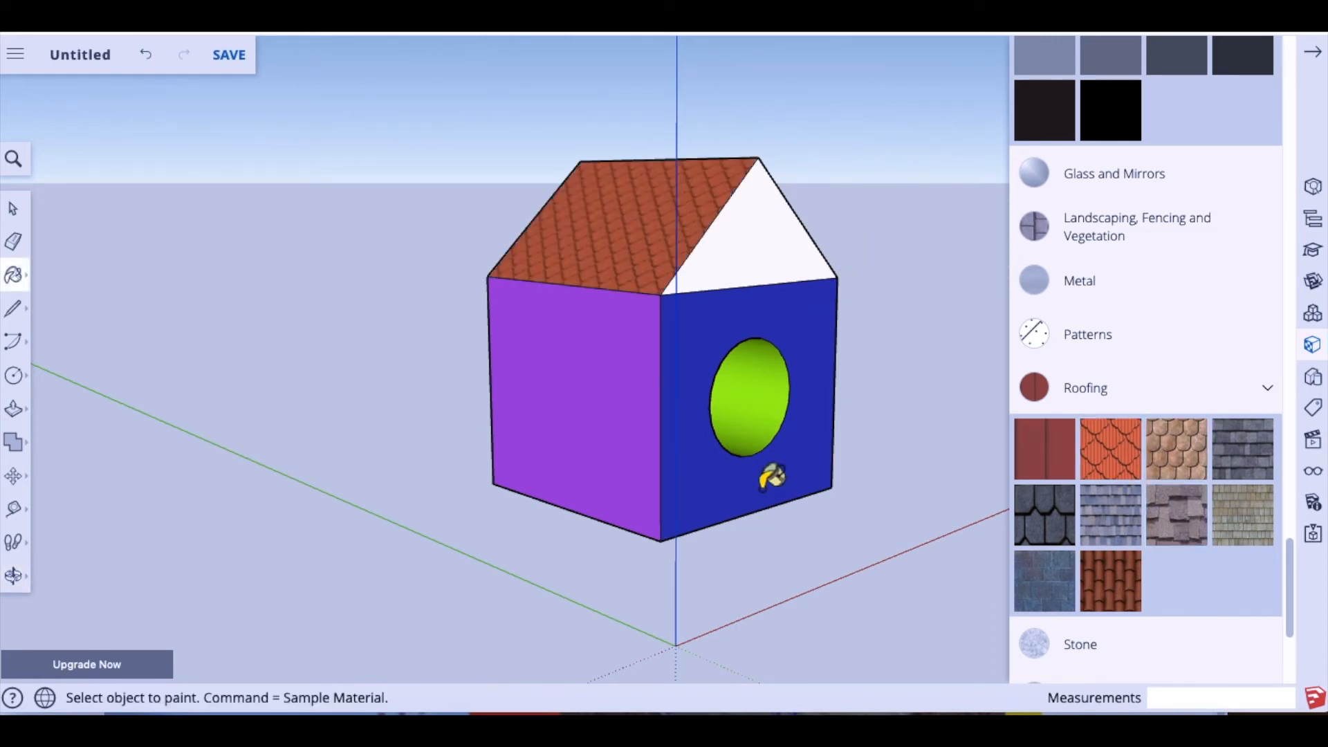
left_click(14, 576)
left_click_drag(669, 388, 430, 422)
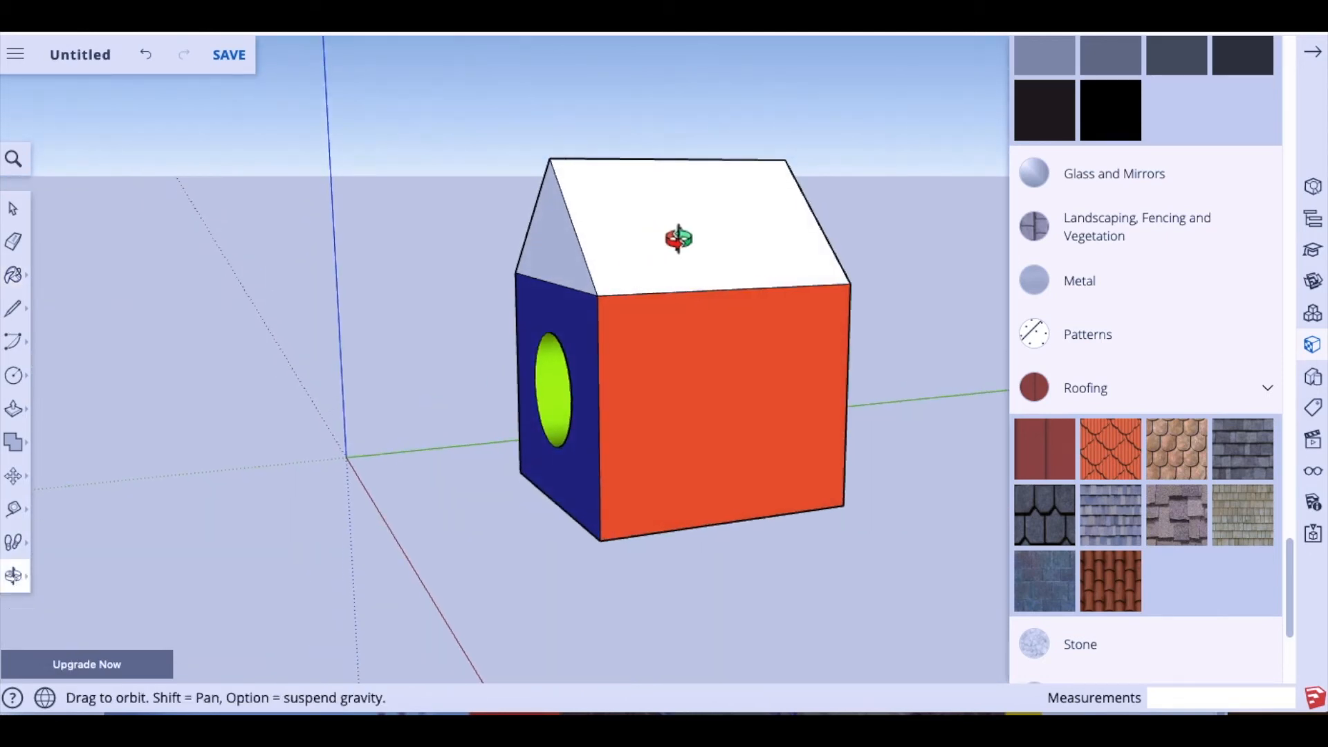
Step: Tile the other slope with brown scales and undo the tiles put on the orange wall
left_click(1176, 450)
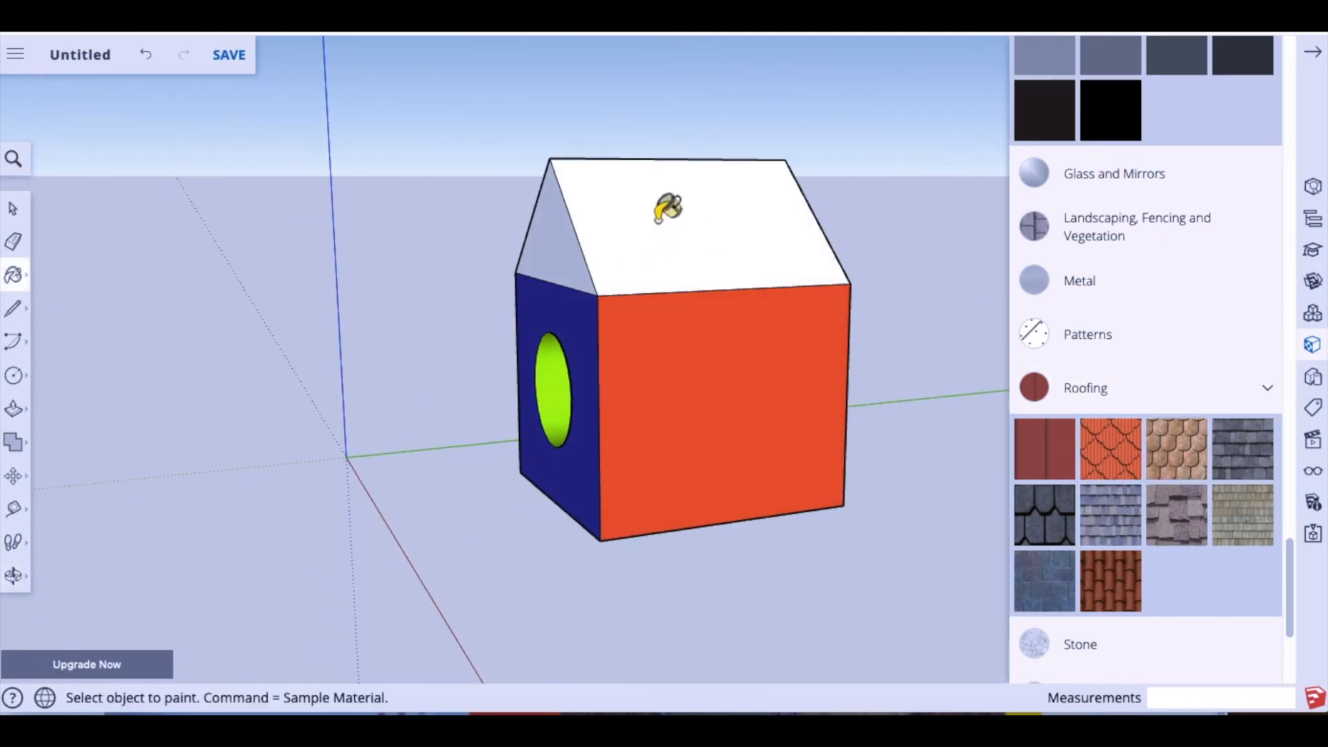
left_click(674, 211)
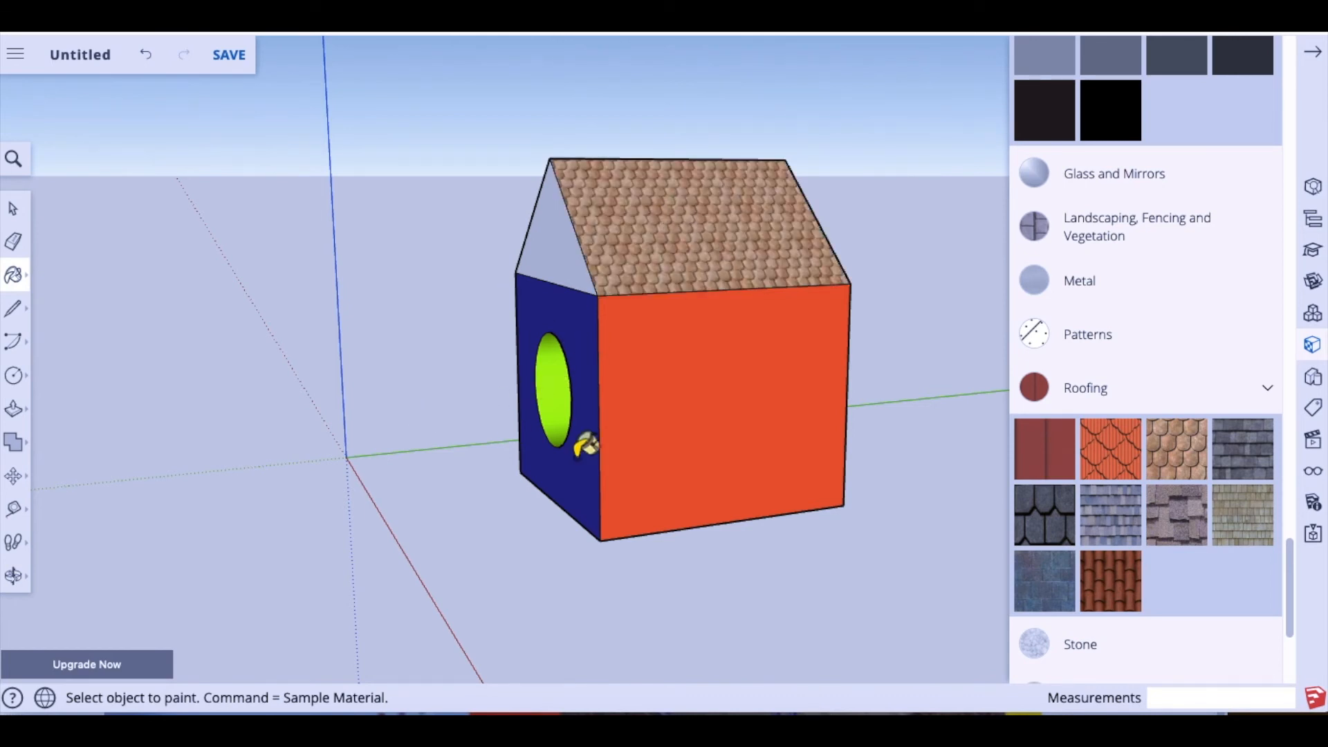
left_click(739, 474)
left_click(13, 575)
left_click_drag(430, 433, 402, 431)
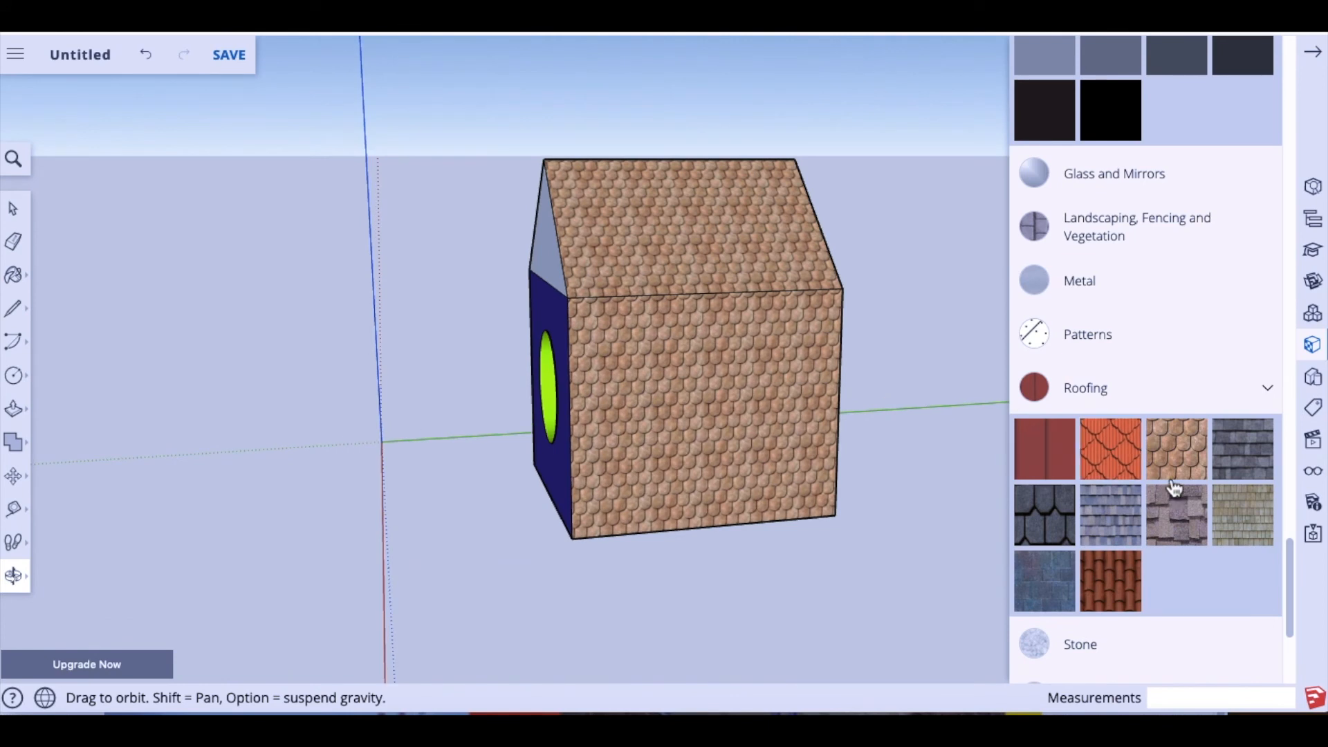
key("super+z")
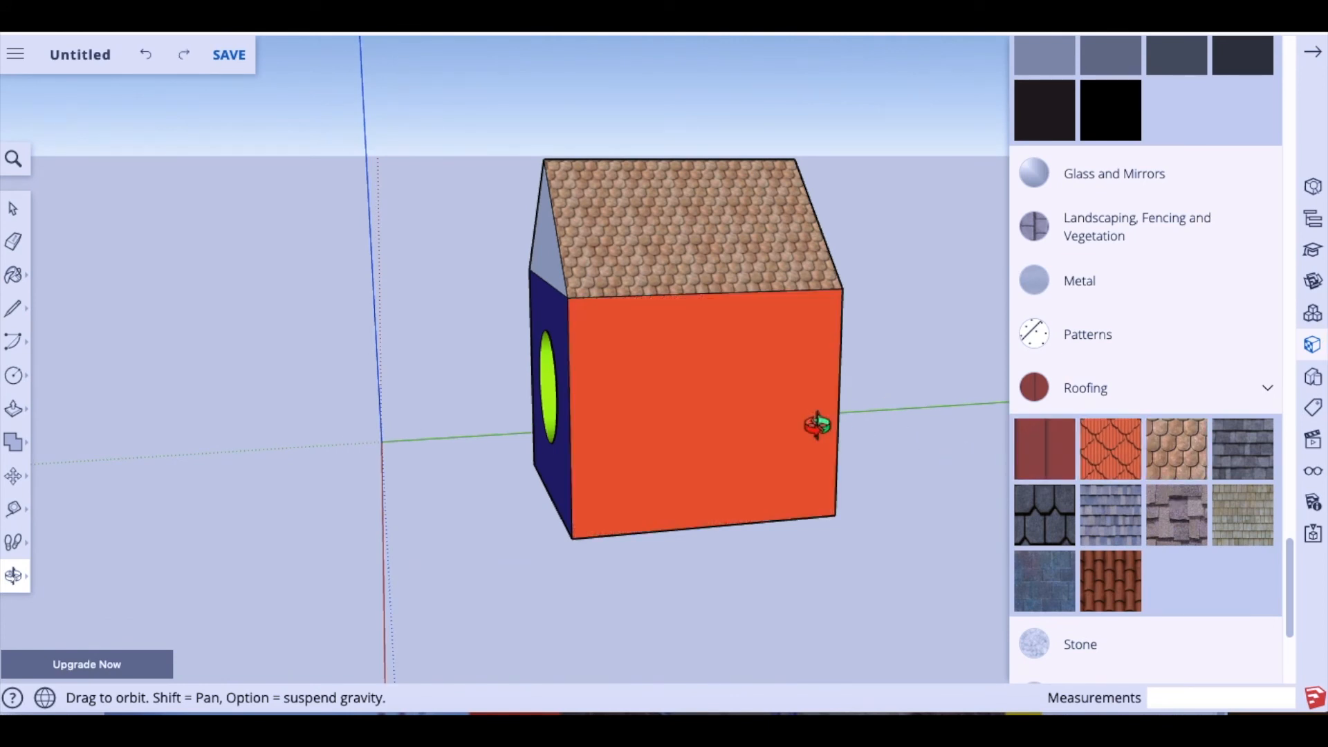
Step: Retile the second roof slope with the orange scale texture to match
left_click_drag(482, 476, 1028, 515)
left_click_drag(925, 491, 538, 462)
left_click(1110, 448)
left_click(757, 261)
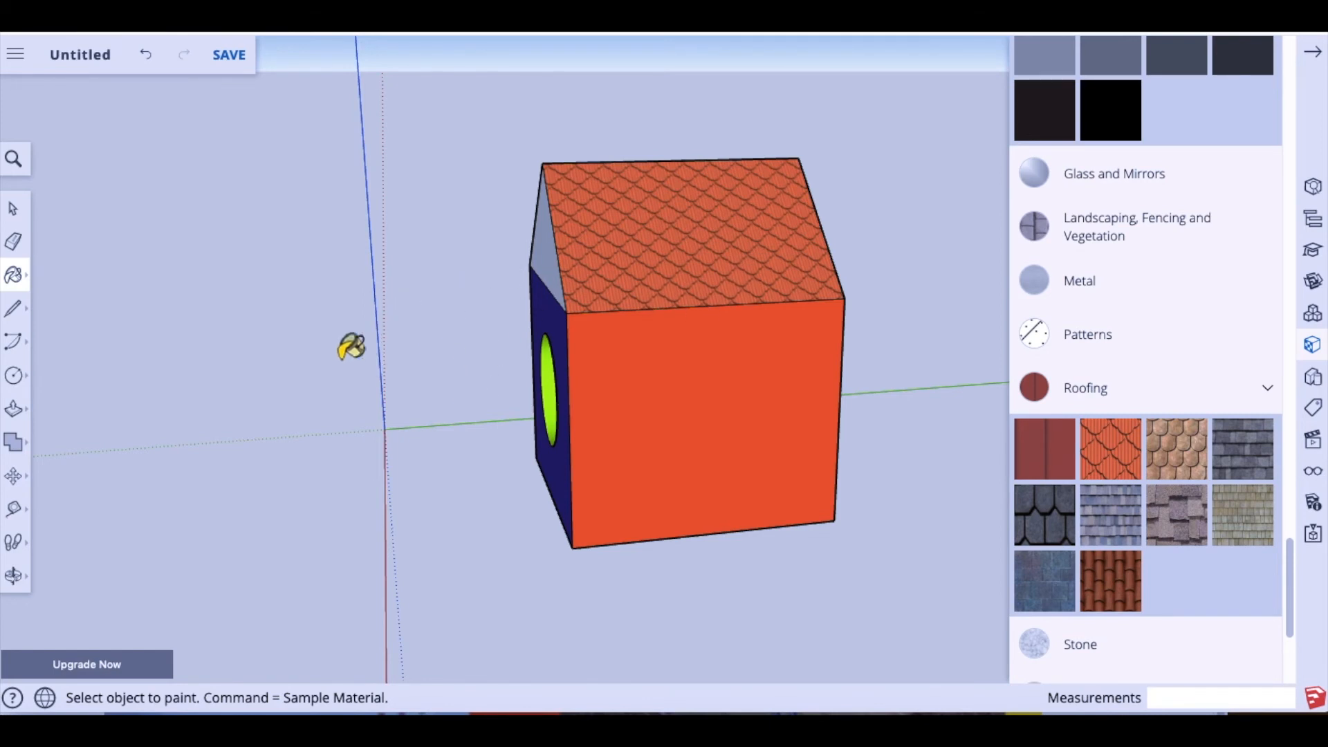
scroll(1065, 447, "down", 3)
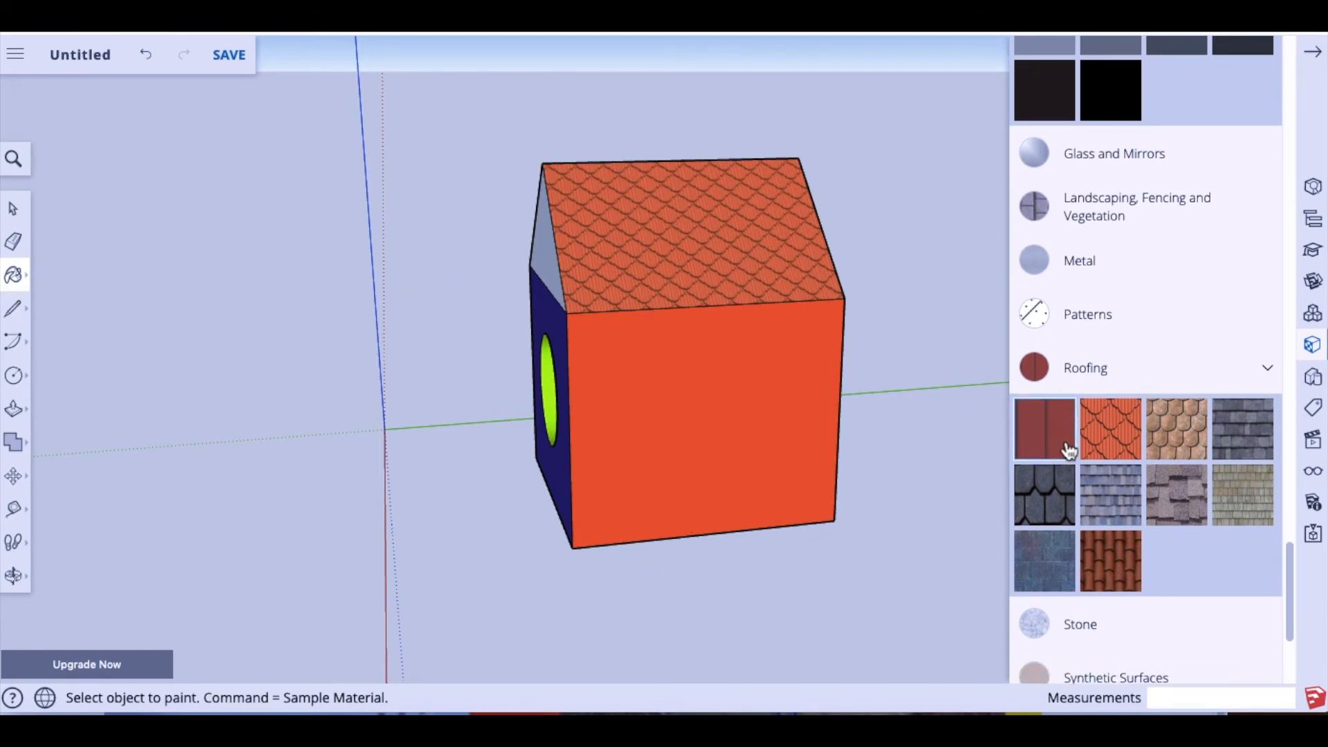
scroll(1068, 451, "down", 2)
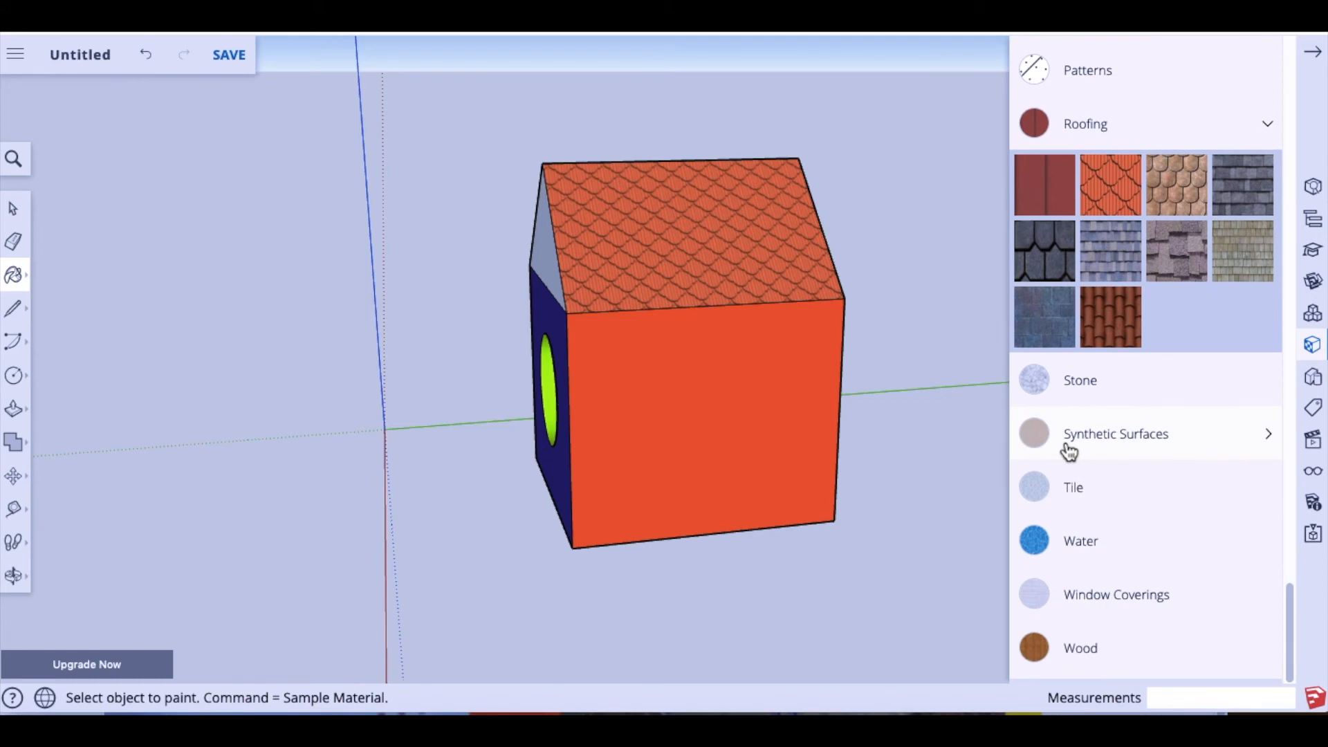
scroll(1068, 450, "up", 4)
scroll(1068, 451, "down", 4)
left_click(15, 575)
left_click_drag(456, 494, 871, 477)
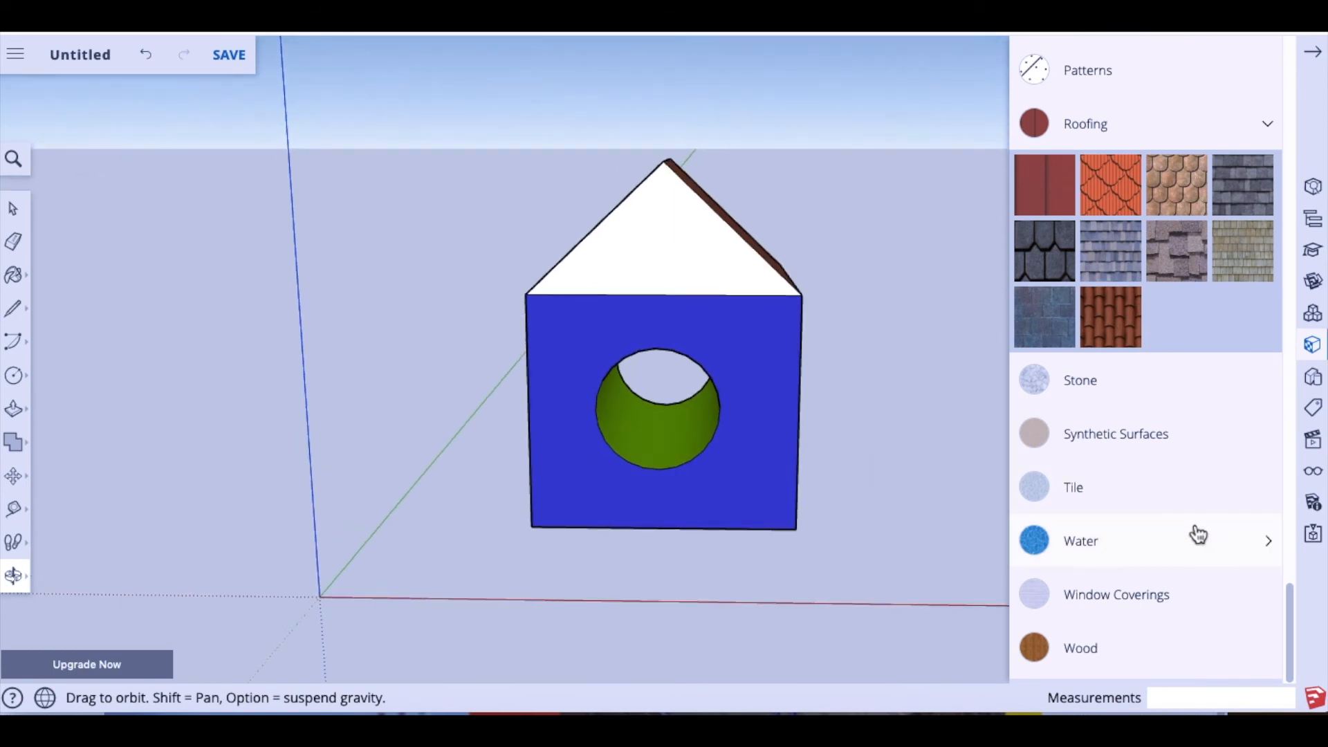
scroll(1194, 538, "up", 4)
scroll(1194, 540, "down", 4)
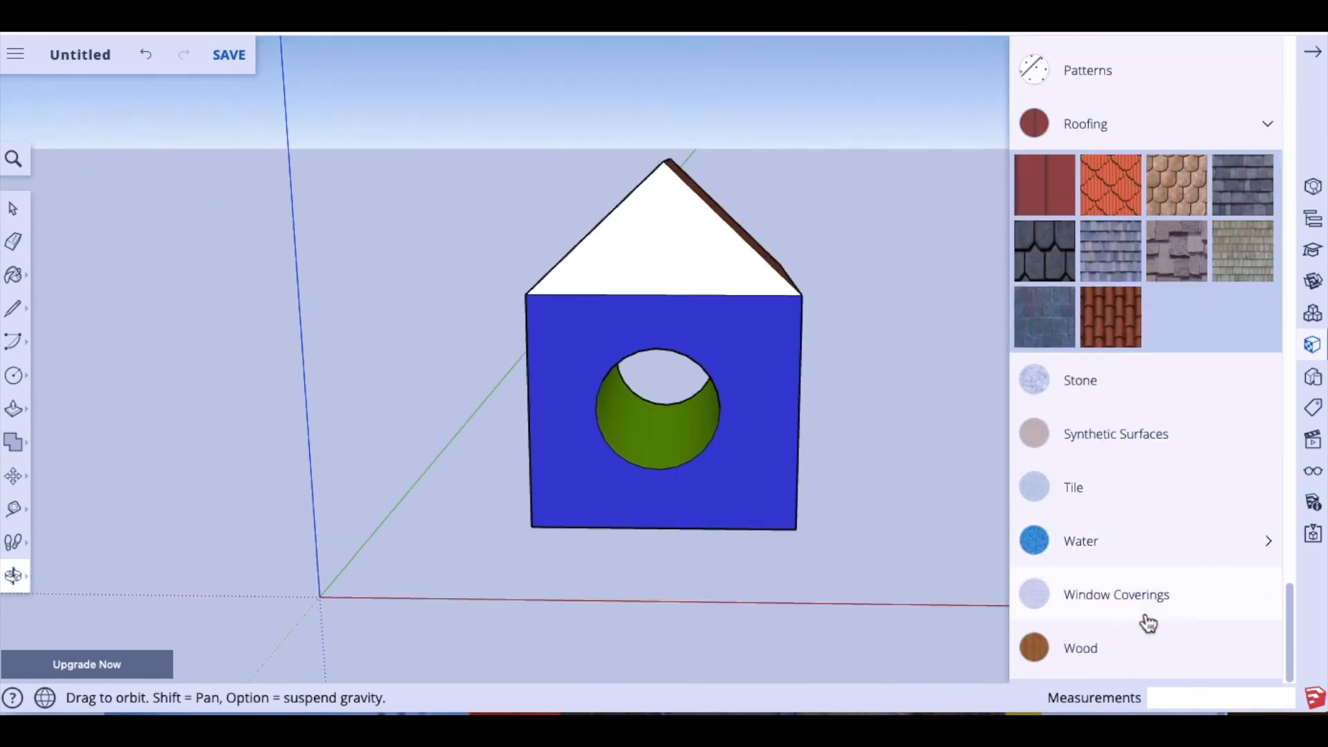
Step: Paint the front gable with a wood texture from the Wood category
left_click(1086, 656)
scroll(1129, 610, "down", 3)
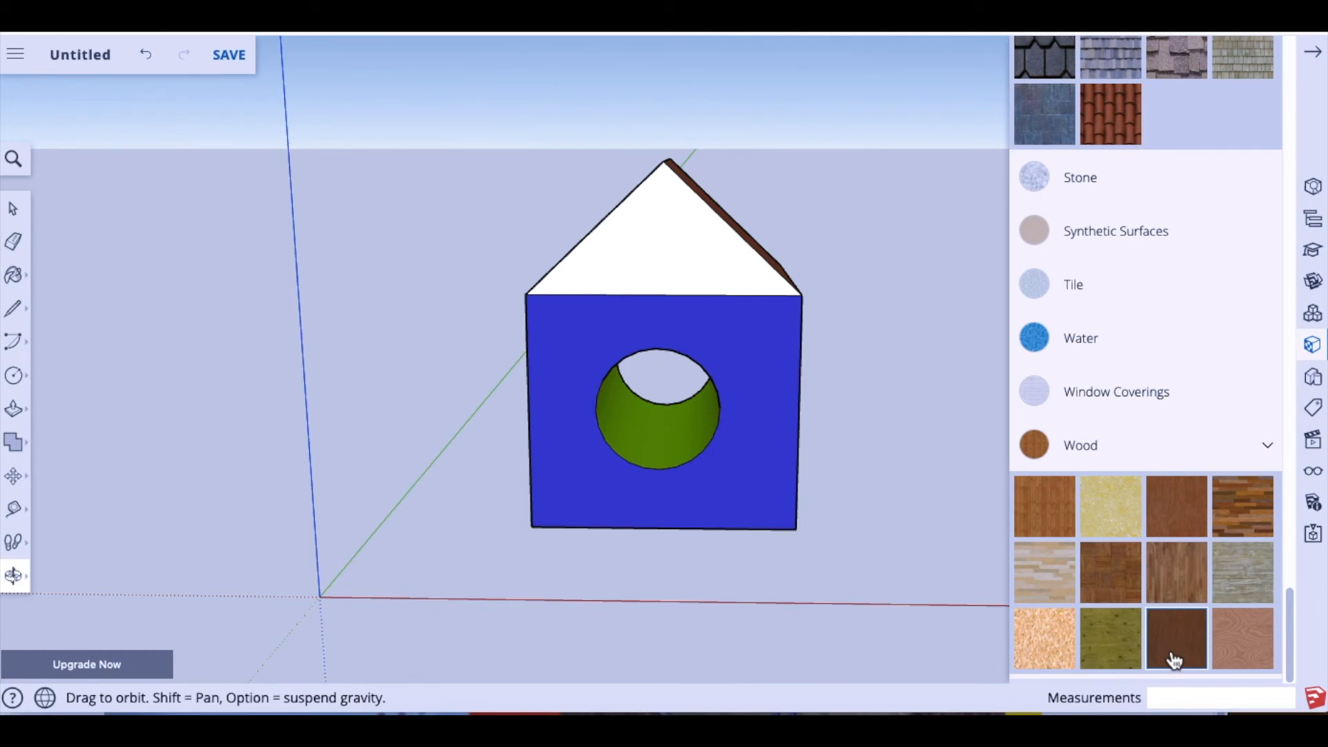
left_click(1178, 590)
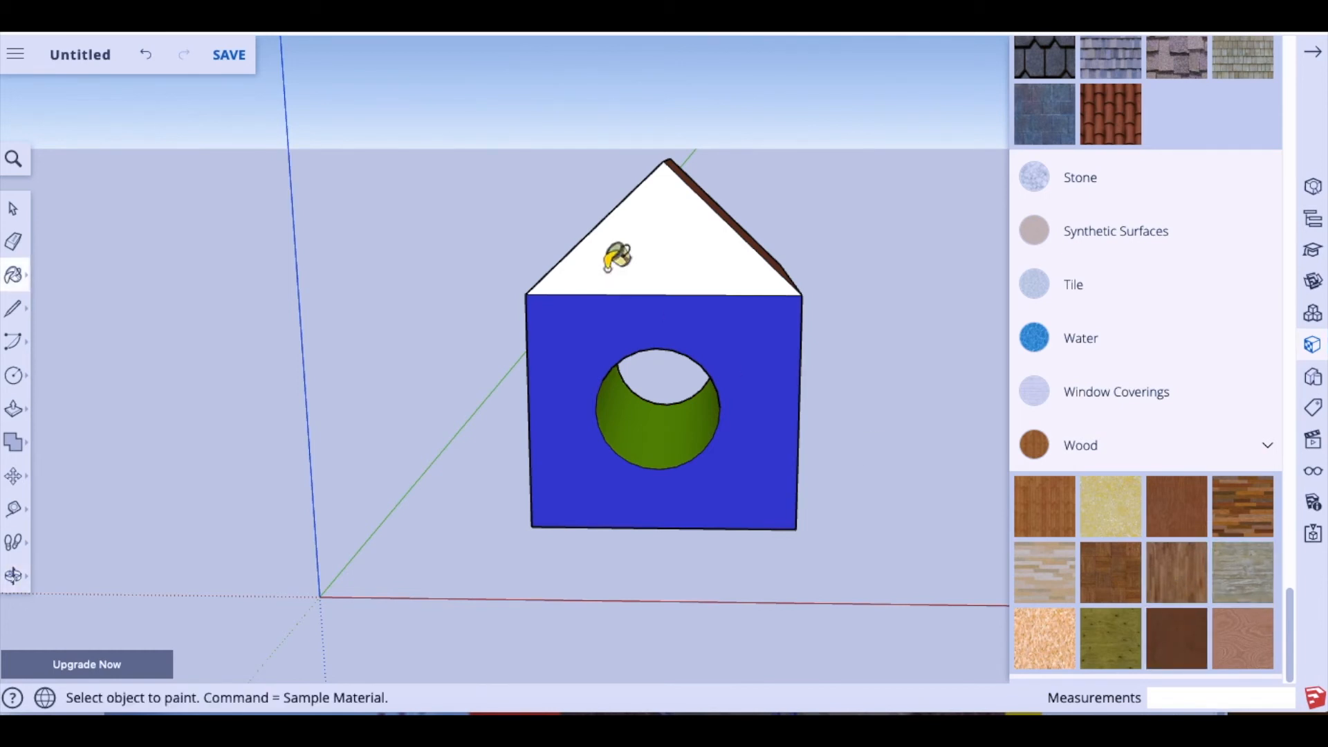
left_click(637, 250)
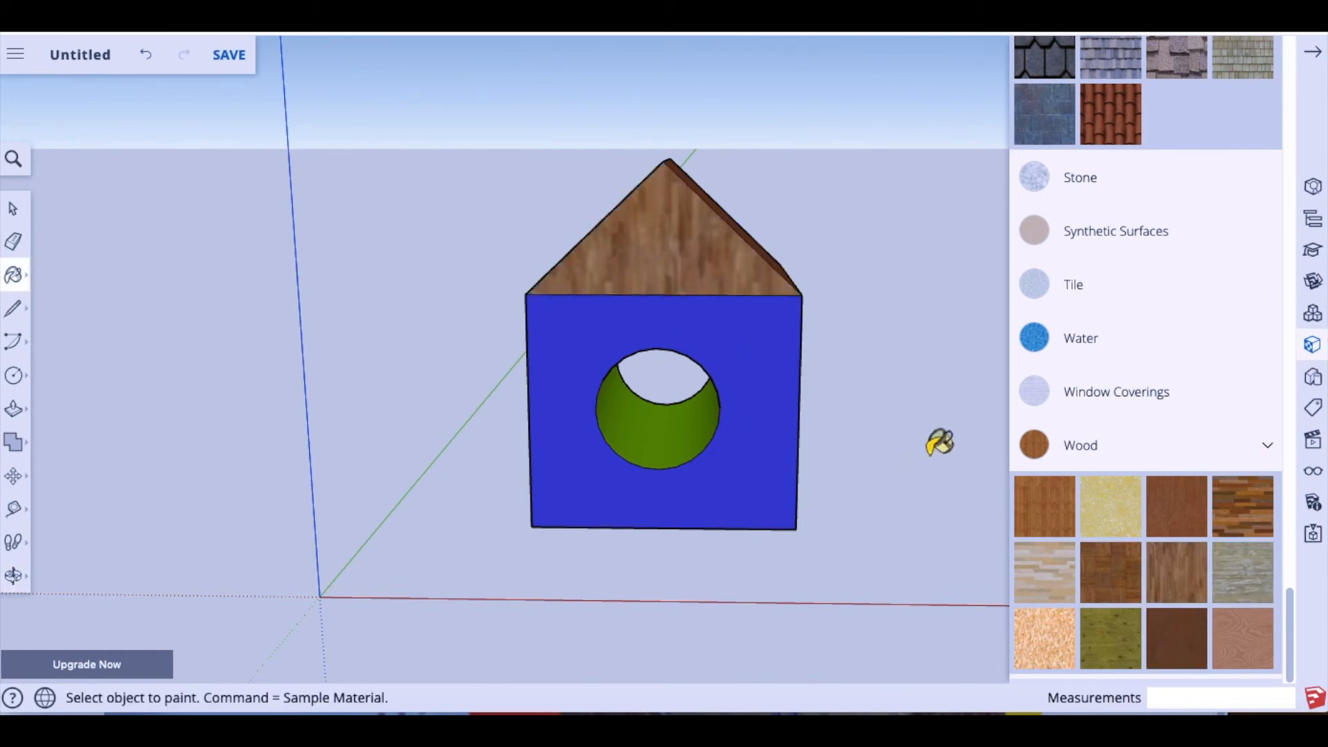
Step: Paint the white gable above the yellow wall with wood
left_click(13, 576)
left_click_drag(674, 440, 311, 440)
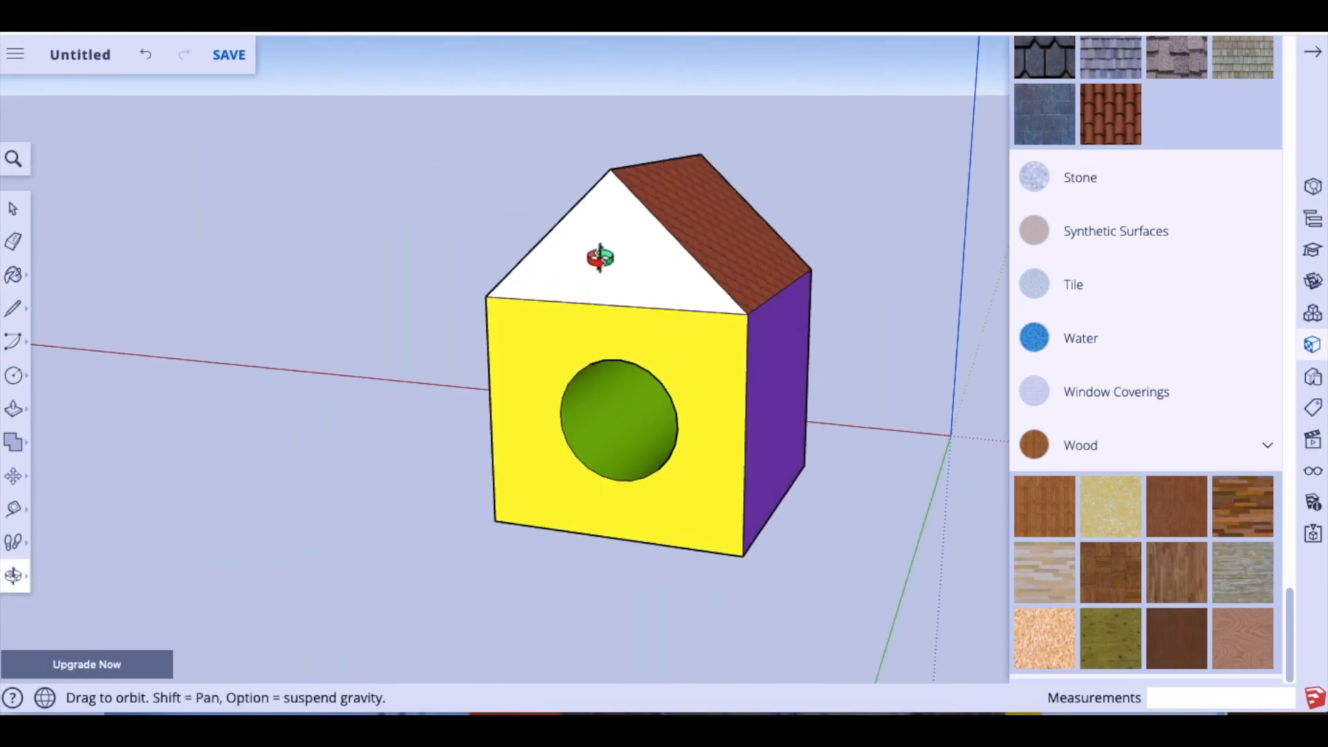
left_click(1176, 650)
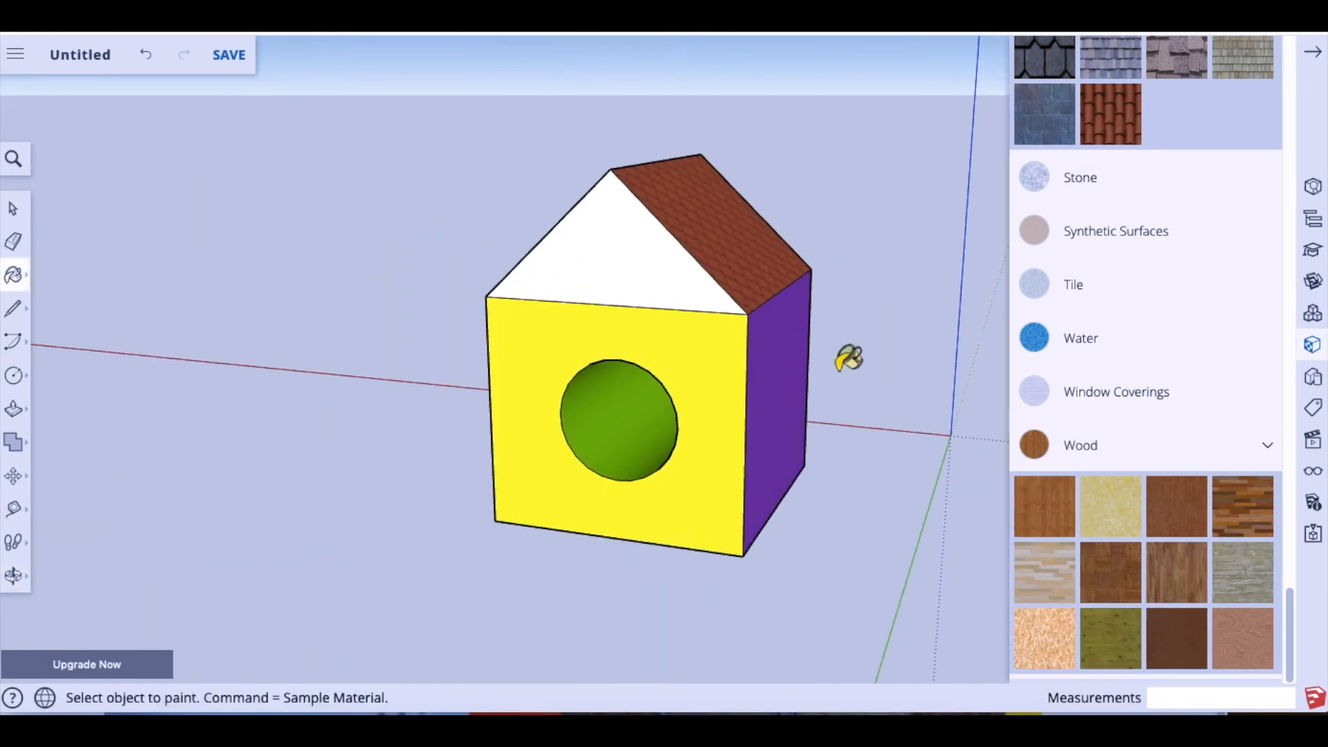
left_click(1179, 510)
left_click(640, 272)
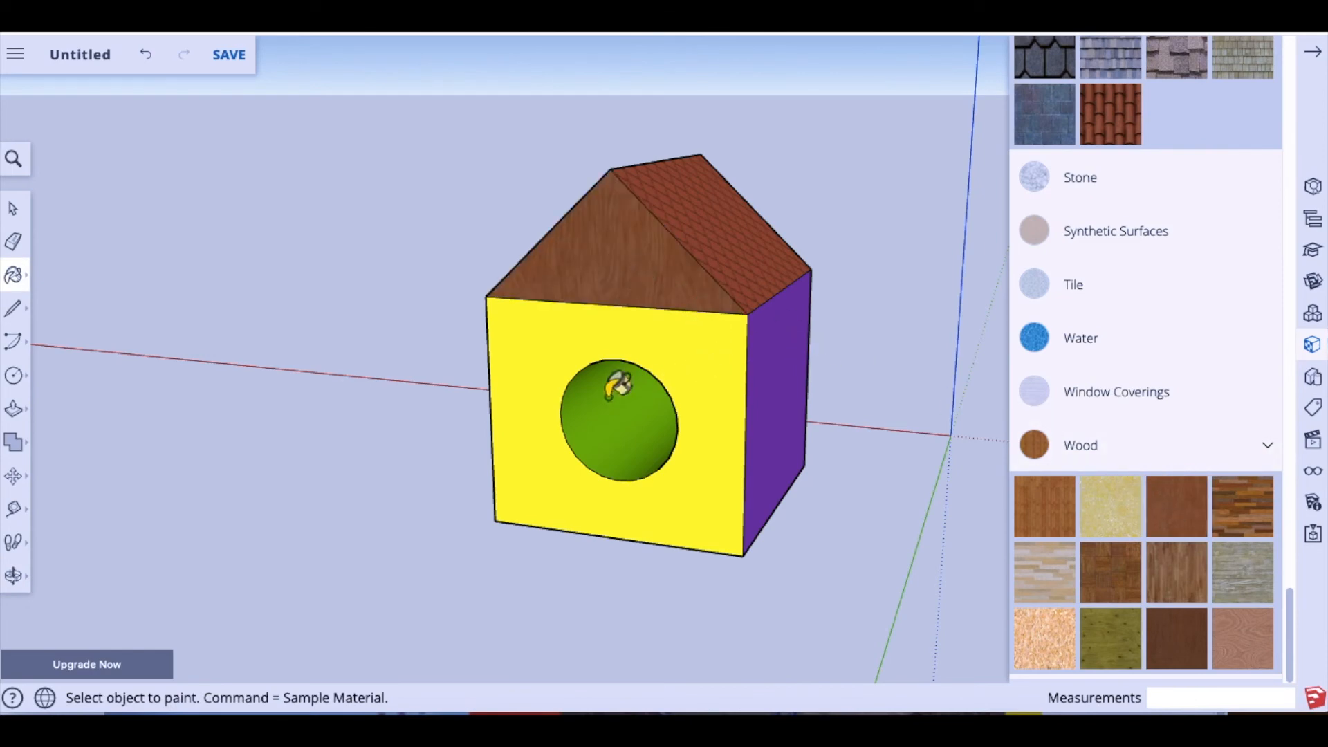
Step: Repaint the front gable in reddish wood, undoing the wood accidentally applied to the blue wall
left_click(13, 575)
mouse_move(282, 438)
left_mouse_down()
mouse_move(394, 454)
mouse_move(684, 429)
left_mouse_up()
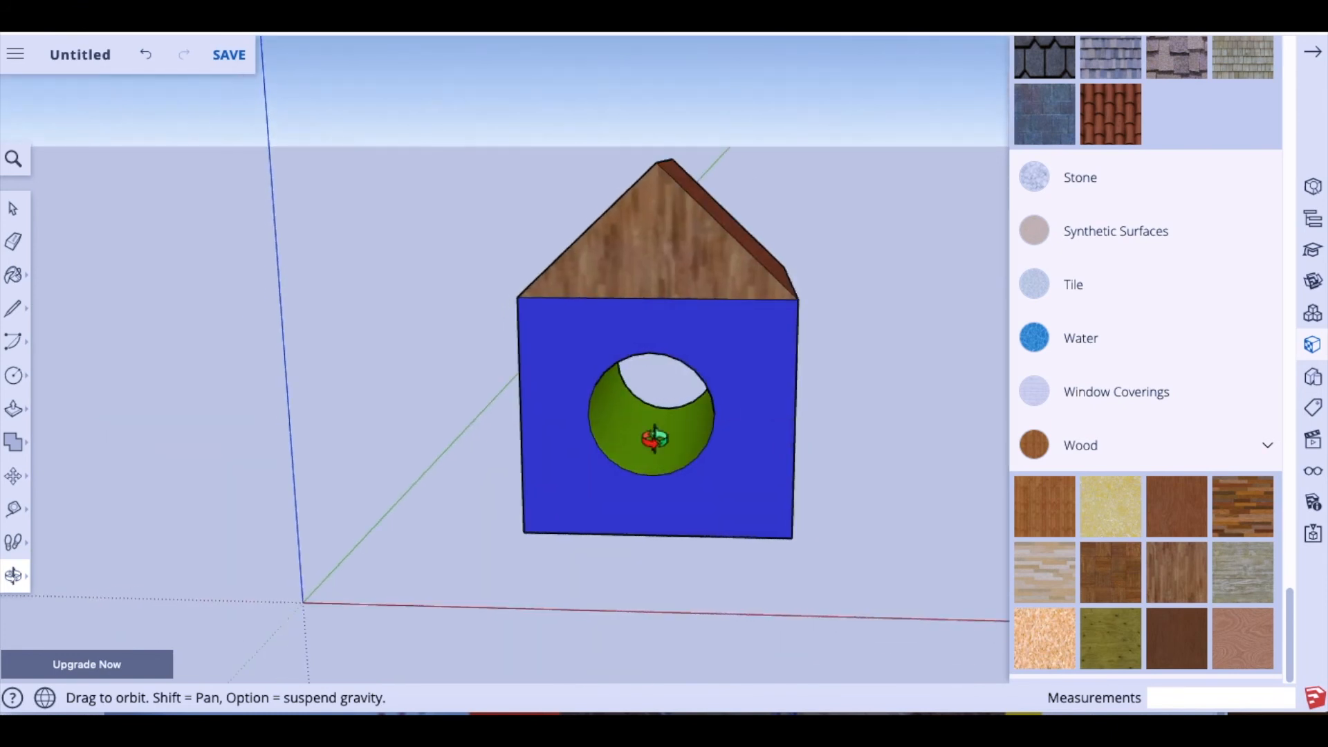
left_click(1184, 511)
left_click(677, 280)
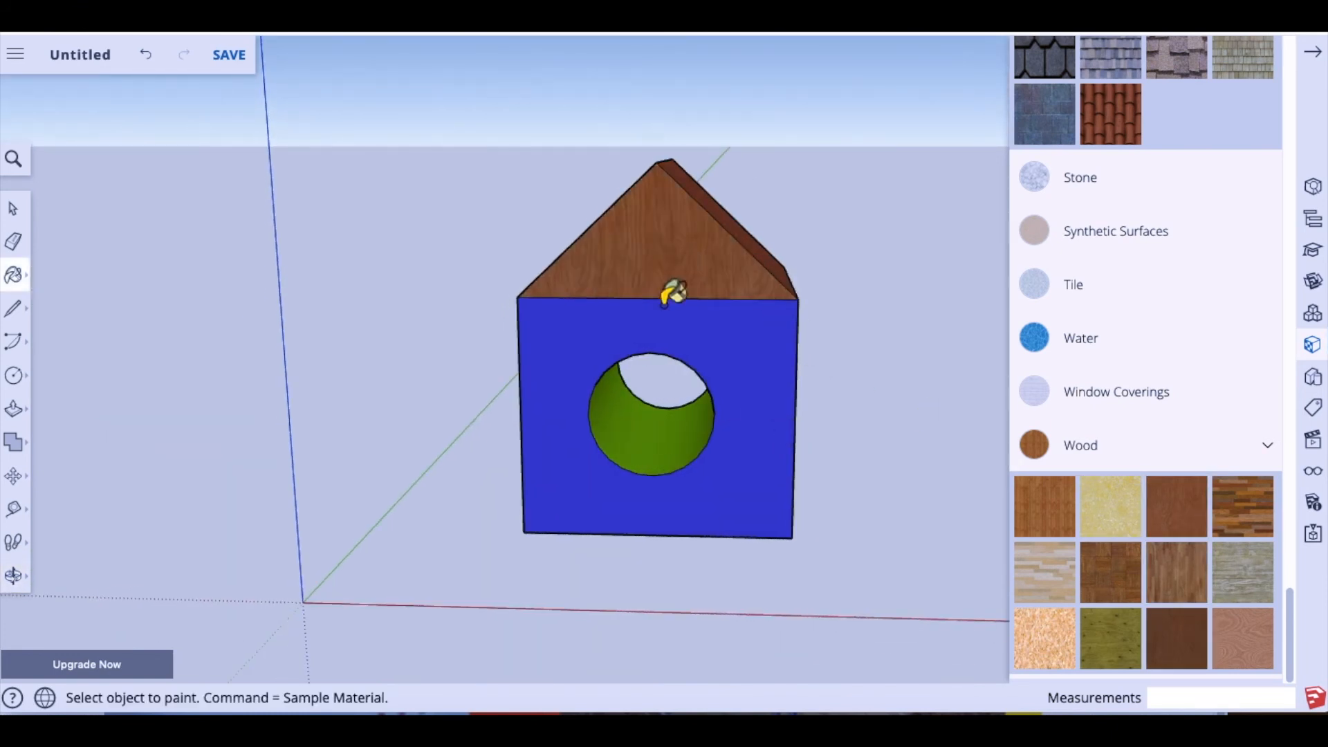
scroll(577, 360, "down", 2)
scroll(566, 361, "up", 2)
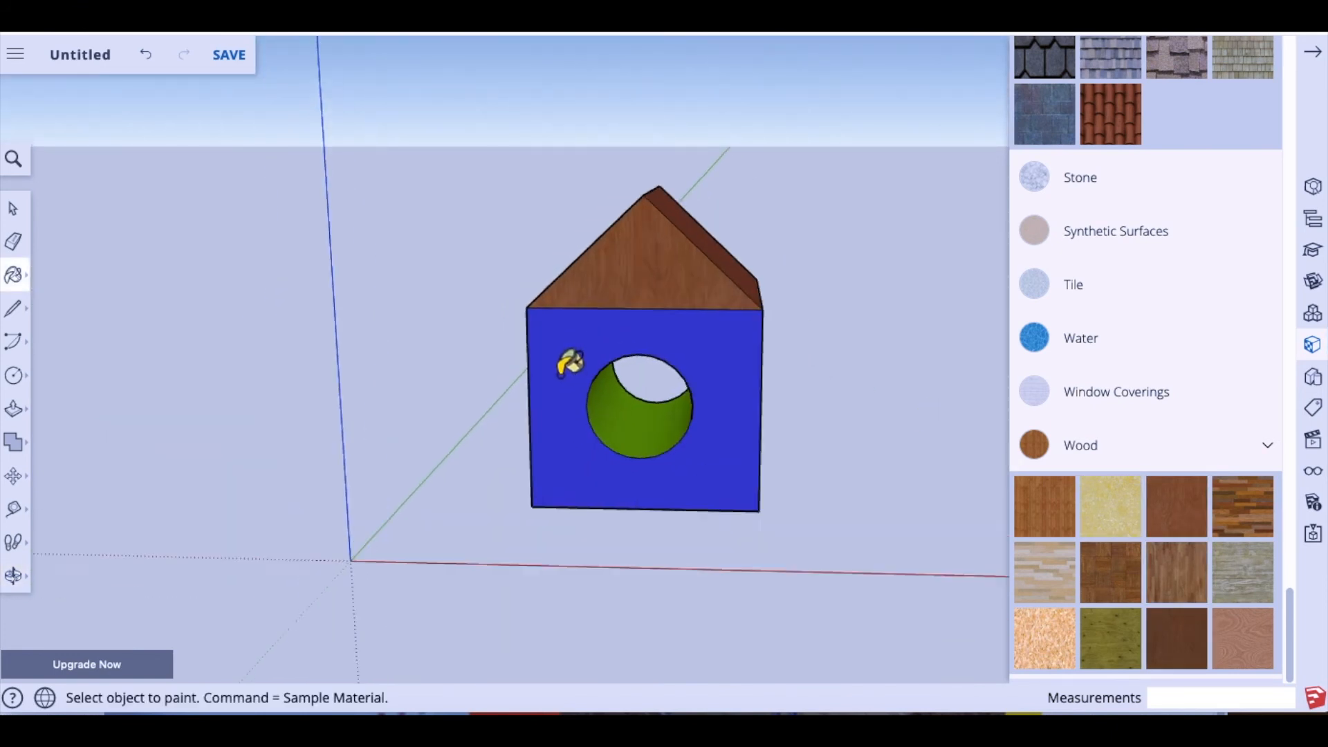
left_click(586, 414)
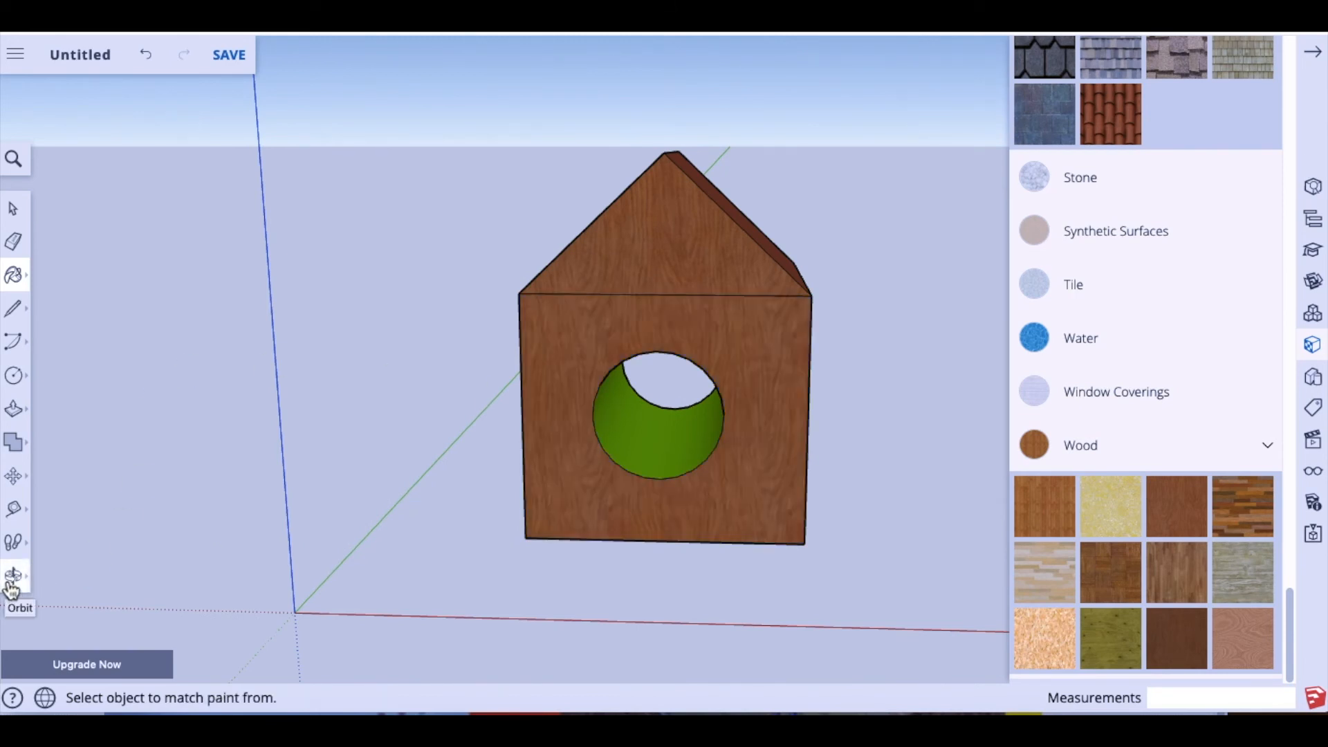
key("ctrl+z")
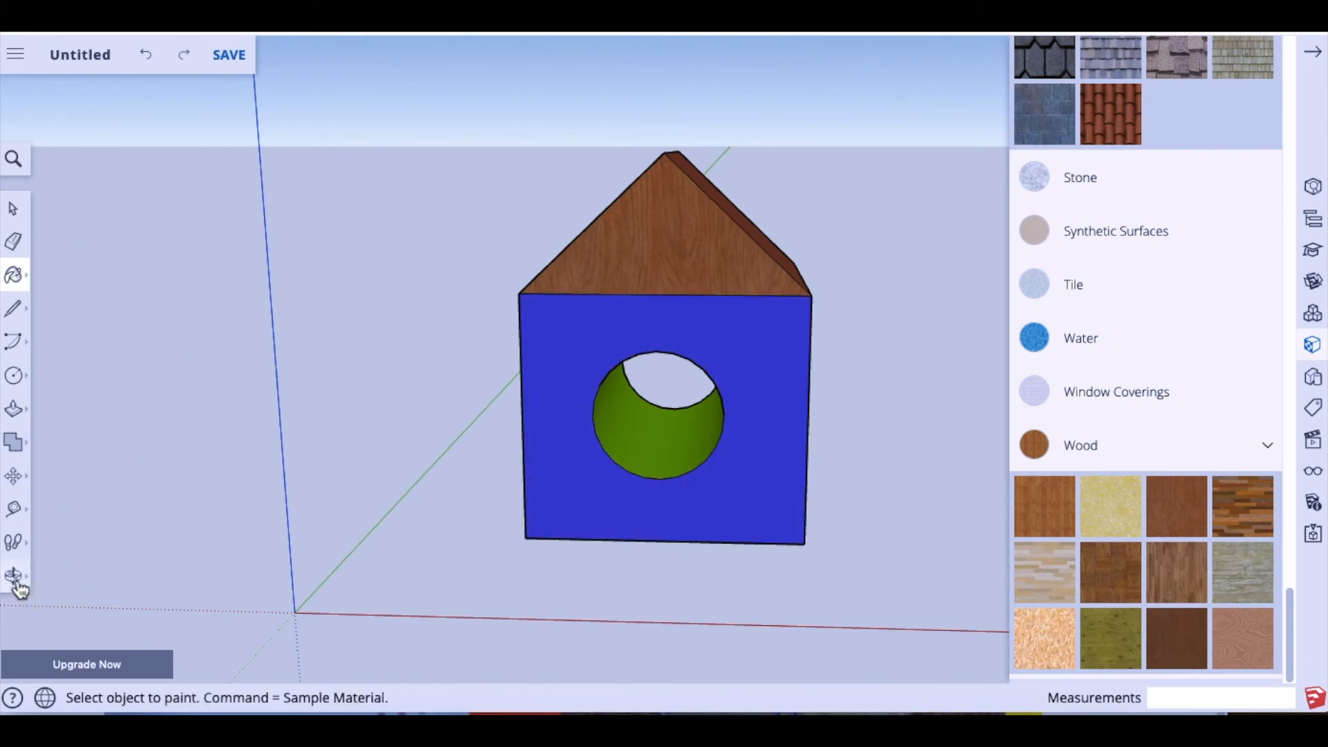
left_click(12, 580)
Step: Paint the birdhouse's bottom face with the first white marble from Stone, then return to the blue front
left_click_drag(440, 502, 806, 495)
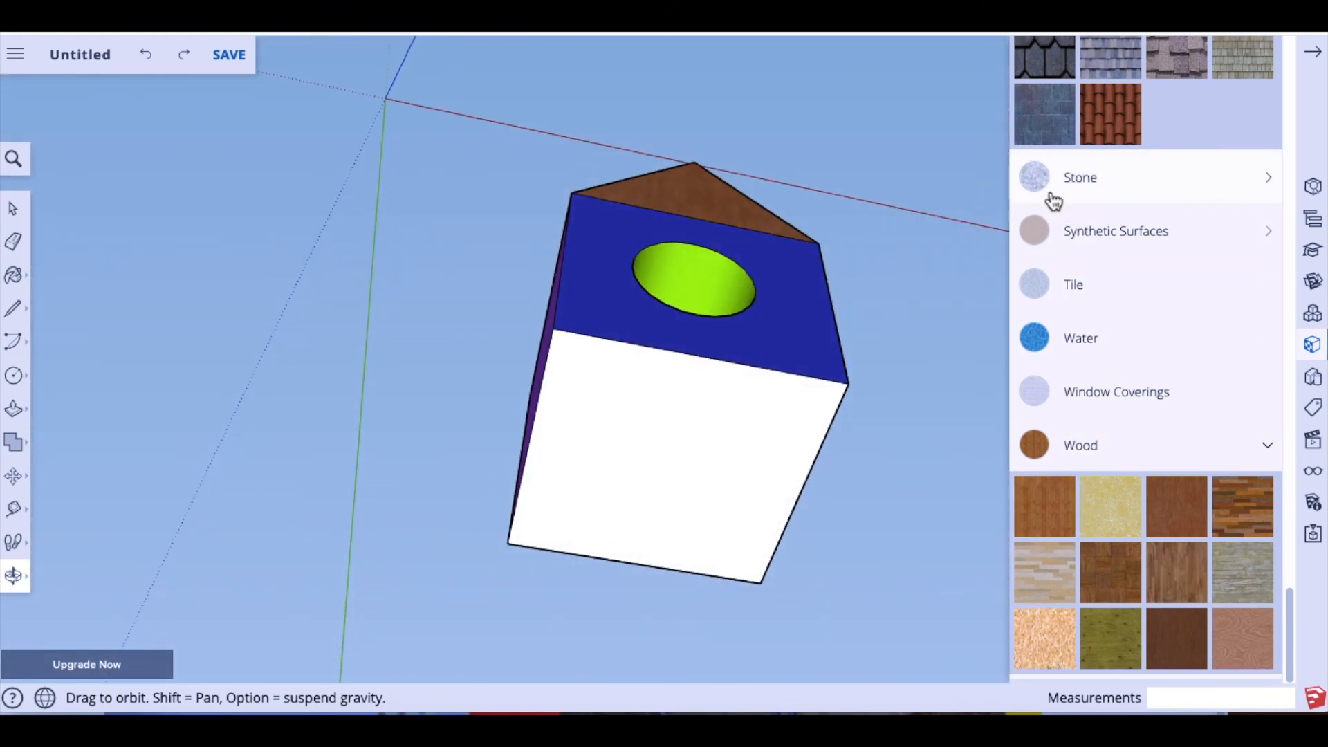
left_click(1070, 195)
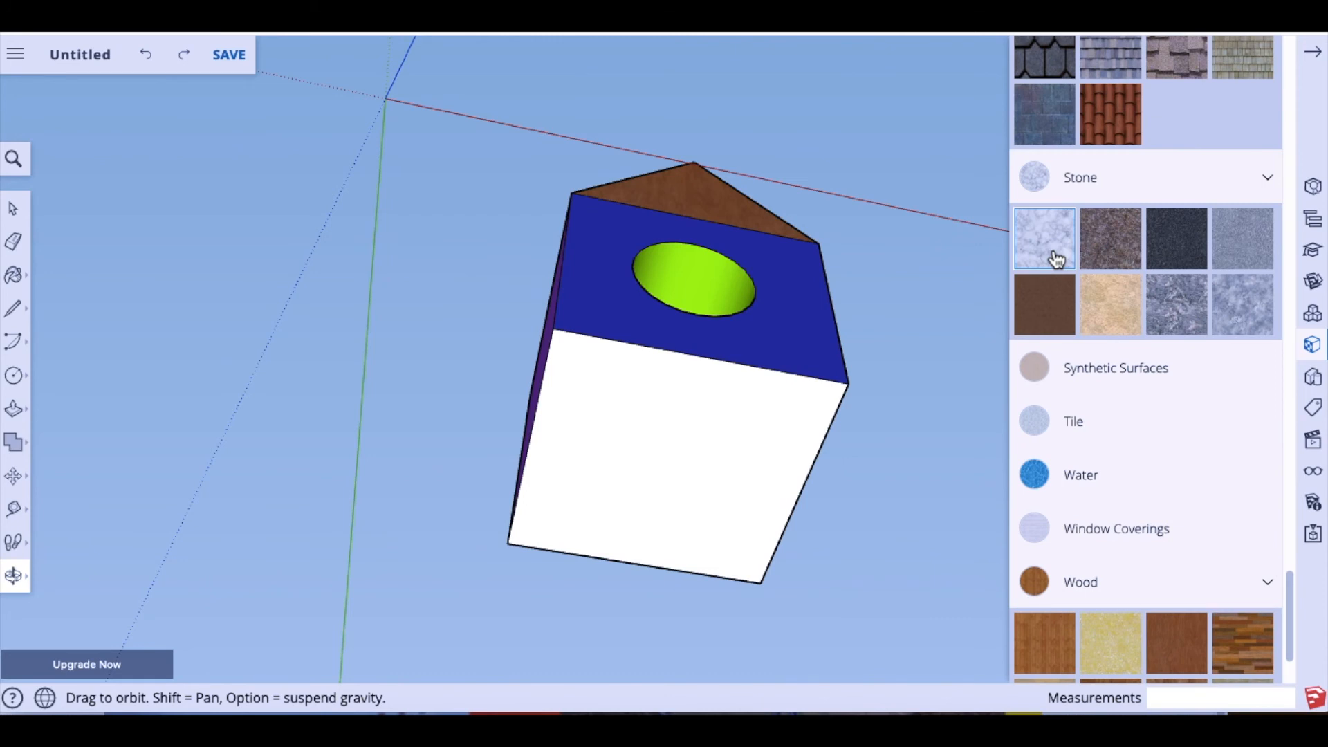
left_click(1056, 259)
left_click(726, 542)
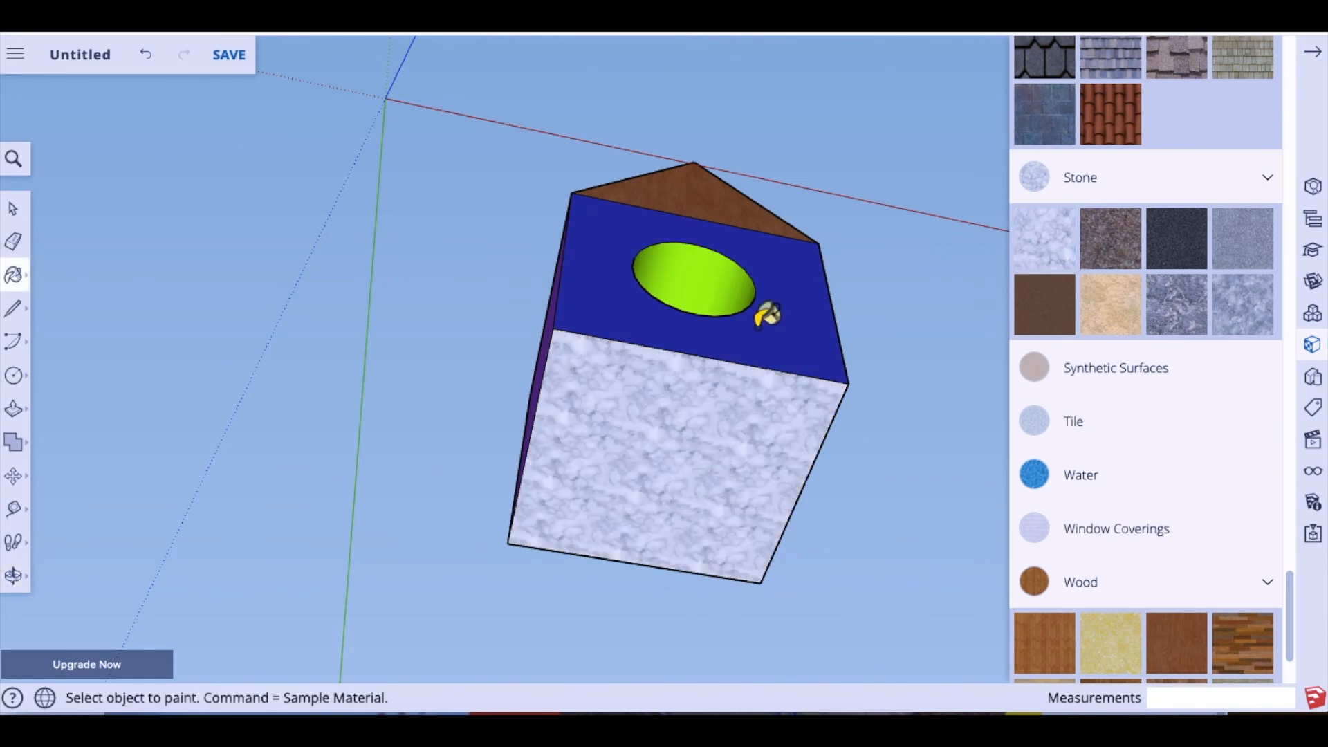
left_click(13, 576)
left_click_drag(765, 260, 1010, 274)
left_click_drag(1011, 468, 326, 311)
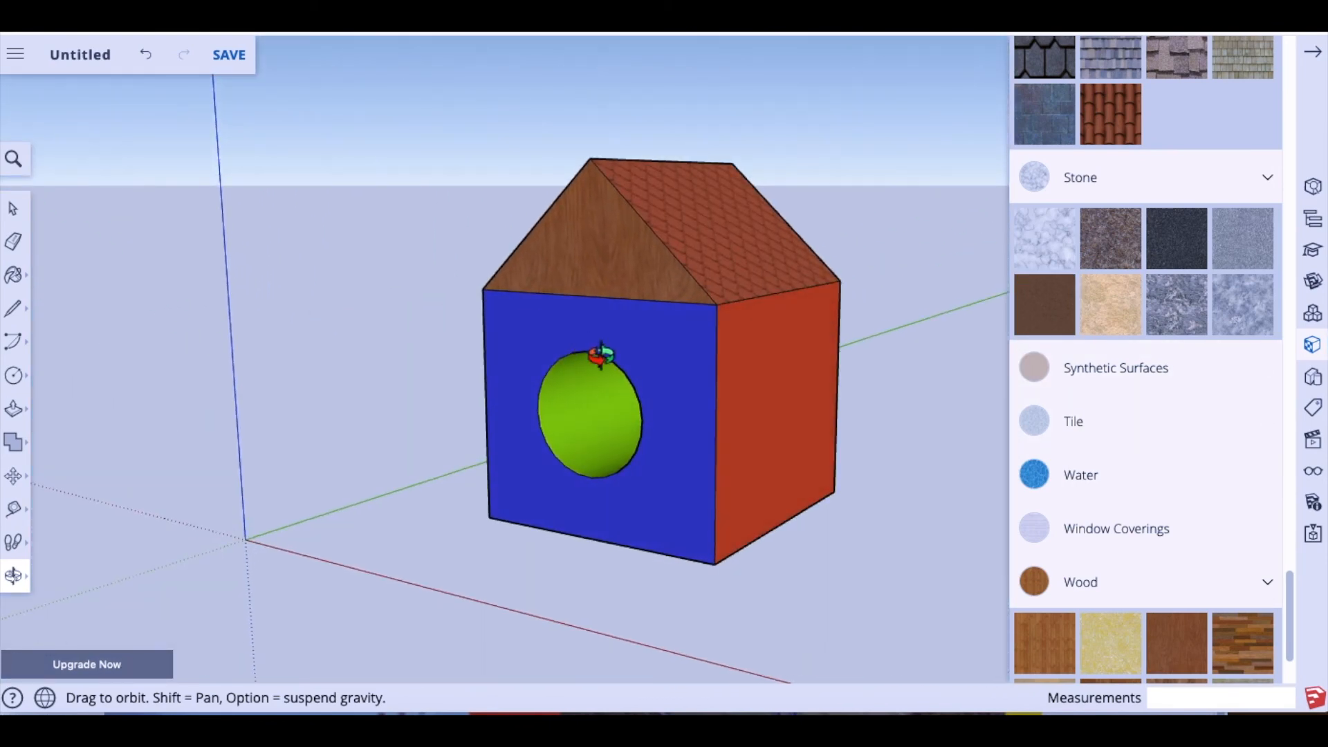
left_click_drag(424, 466, 522, 436)
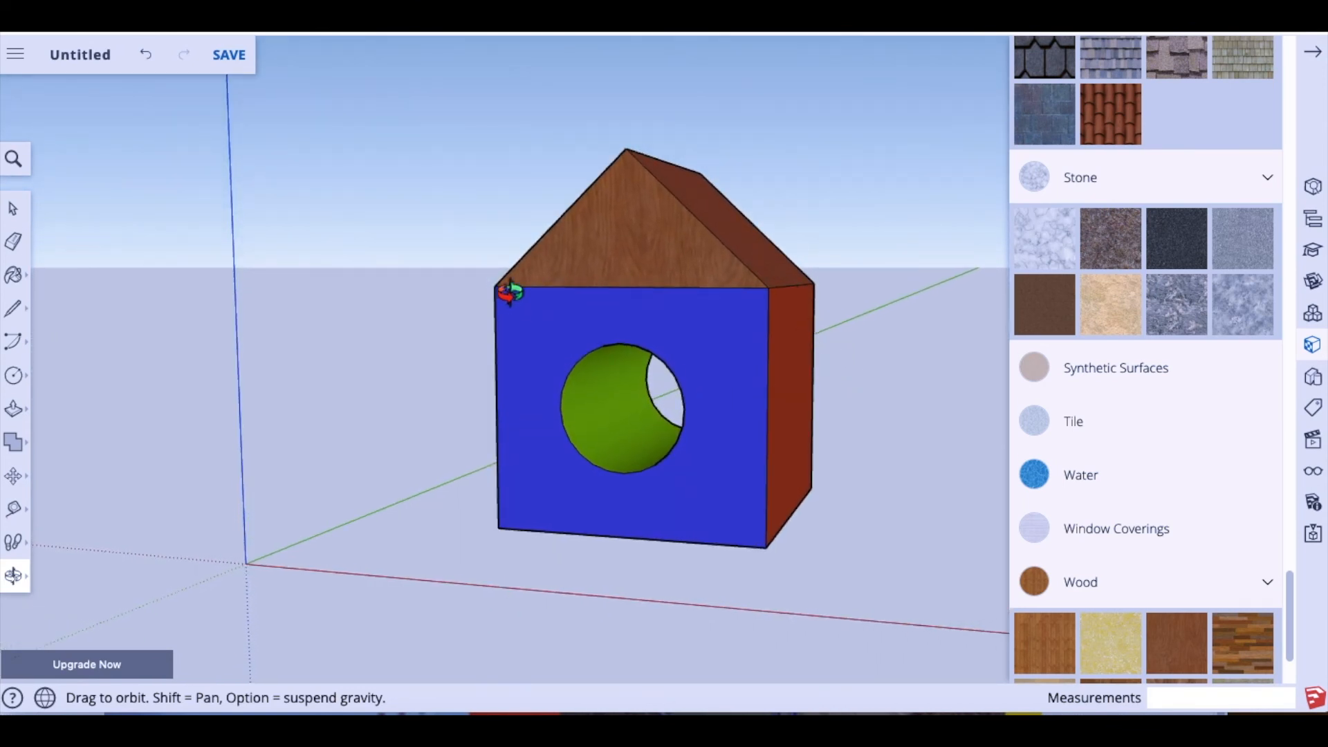
Step: Save the birdhouse in the SketchUp project, named with the period, the student's name and 'Skuphouse'
left_click(234, 59)
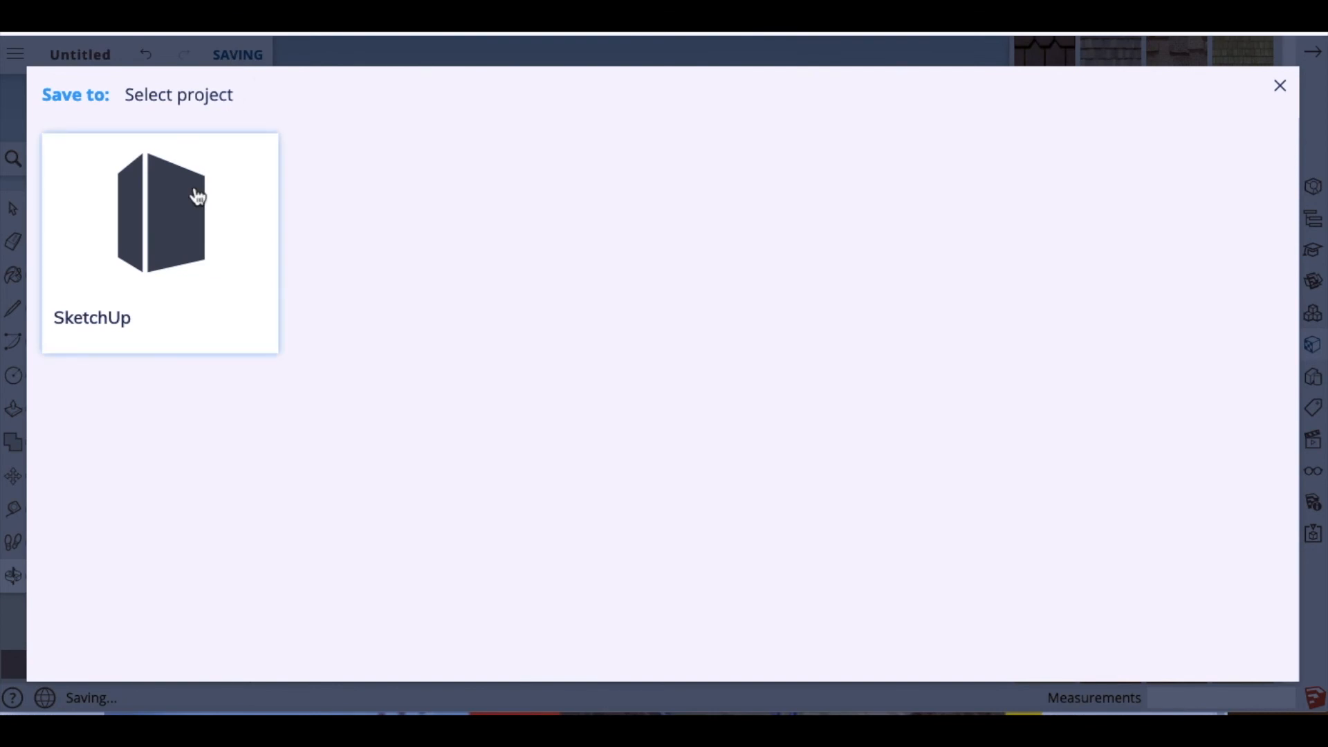
left_click(113, 322)
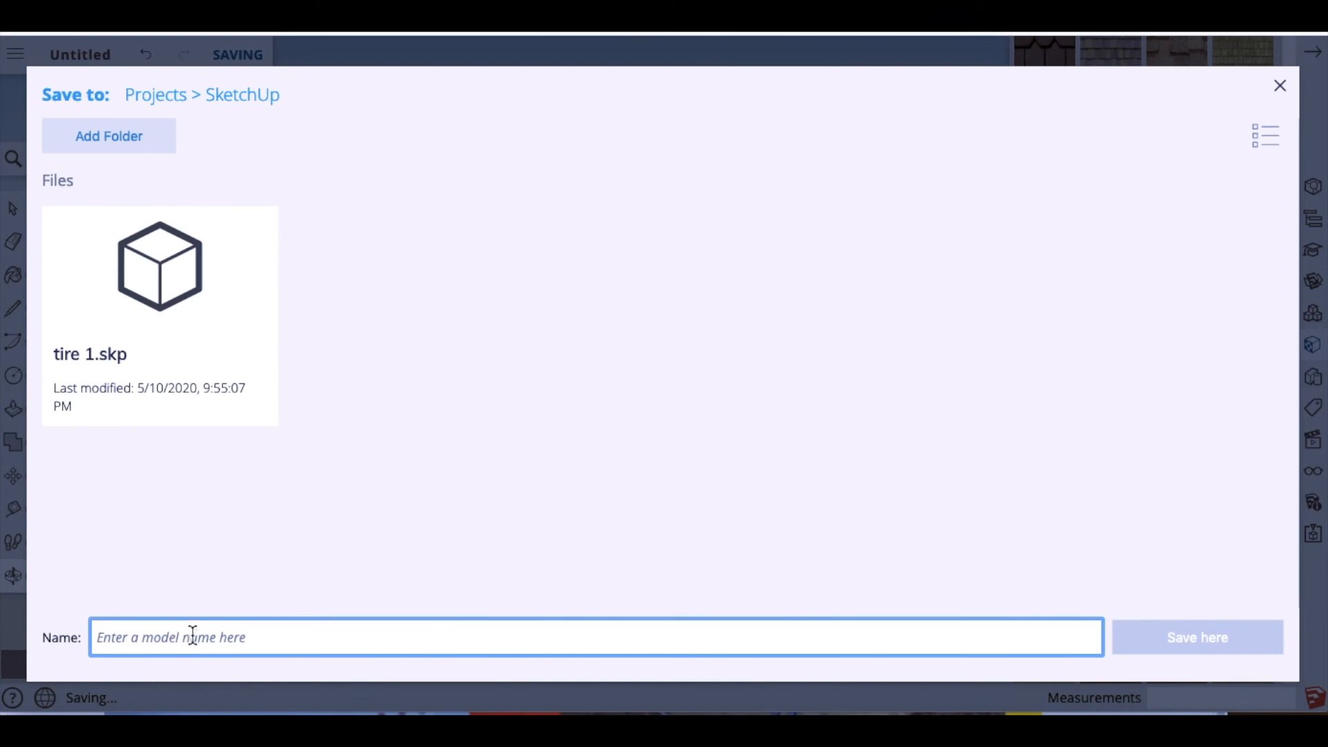
type("House")
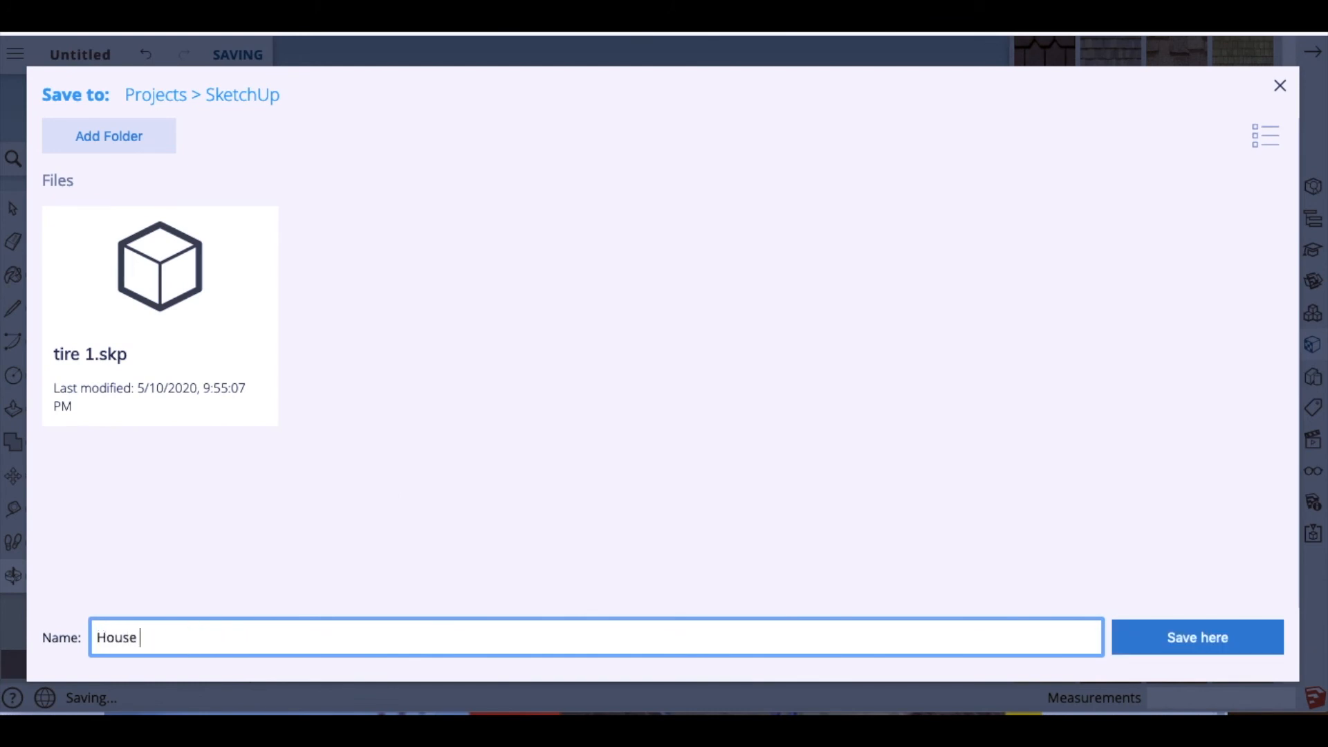
key("BackSpace")
key("BackSpace")
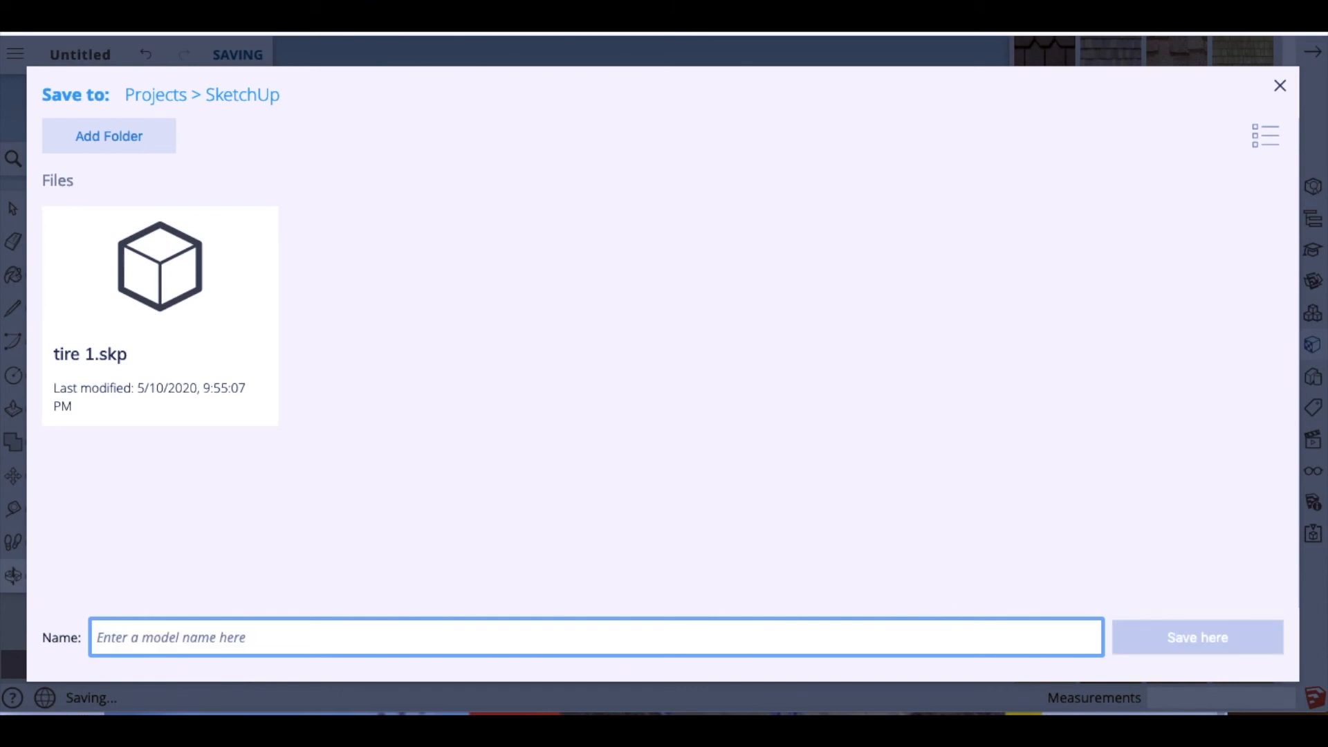
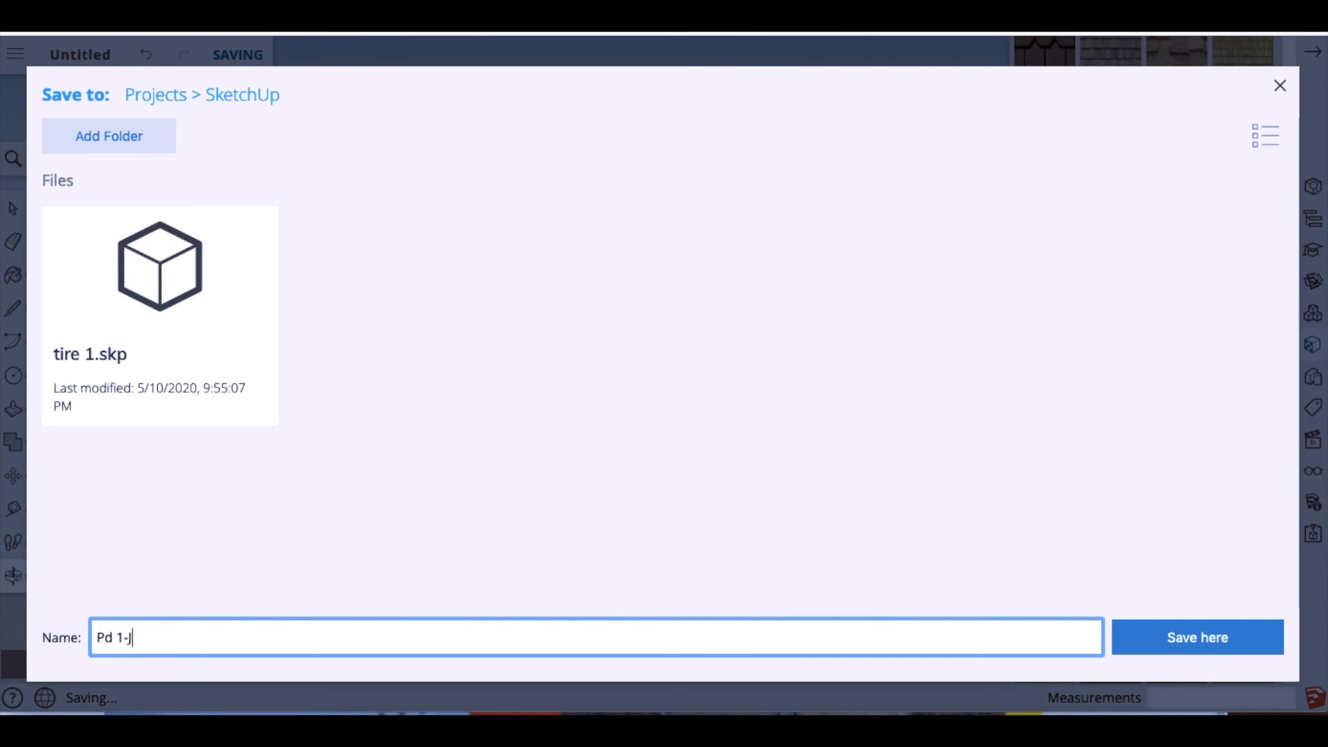
type("uphouse")
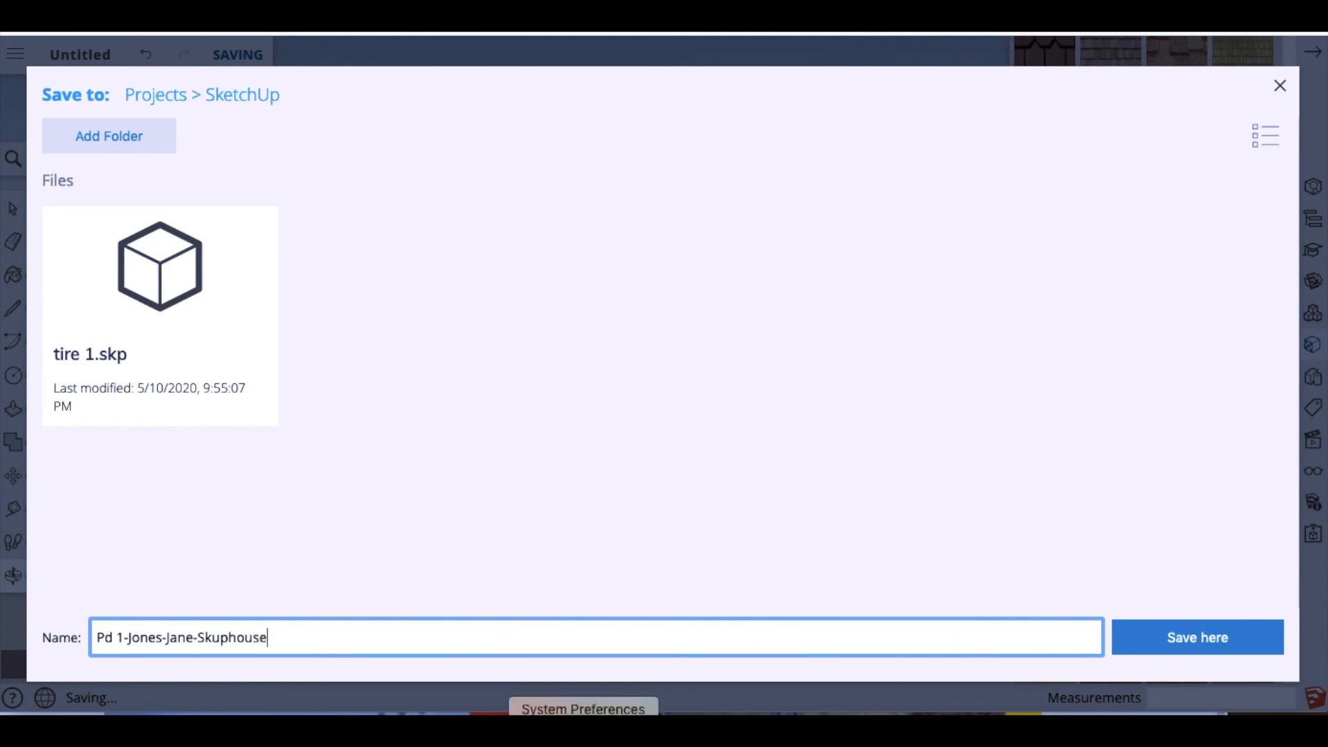
left_click(1191, 647)
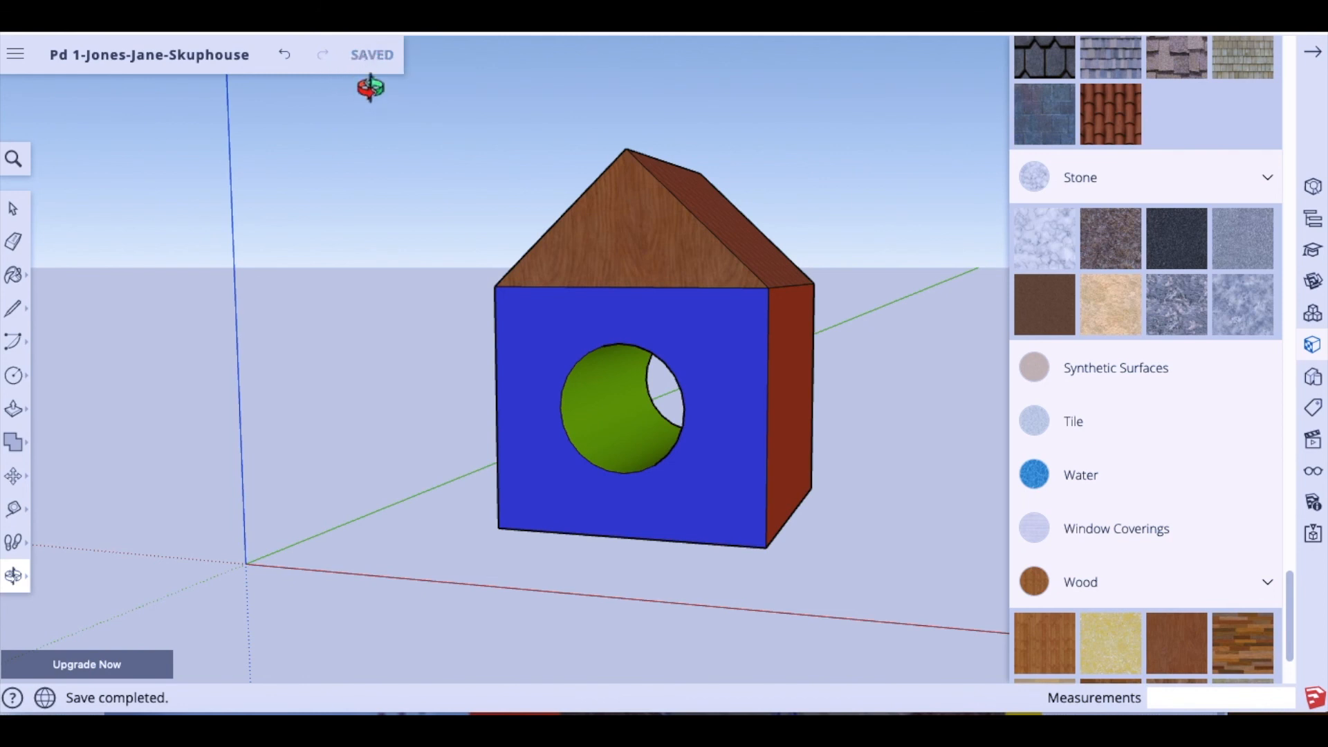
Step: Export the current birdhouse view as a 1394 × 707 px PNG and save the downloaded file
left_click(17, 57)
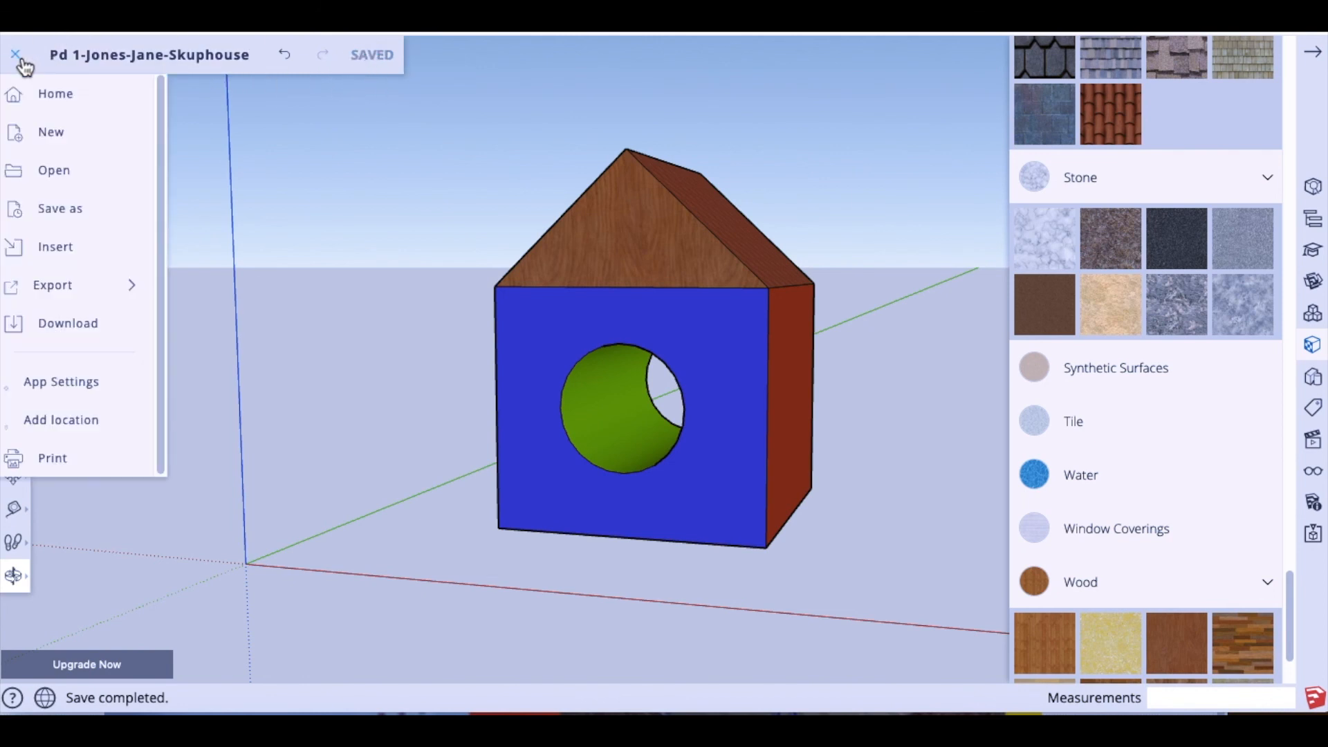
mouse_move(49, 294)
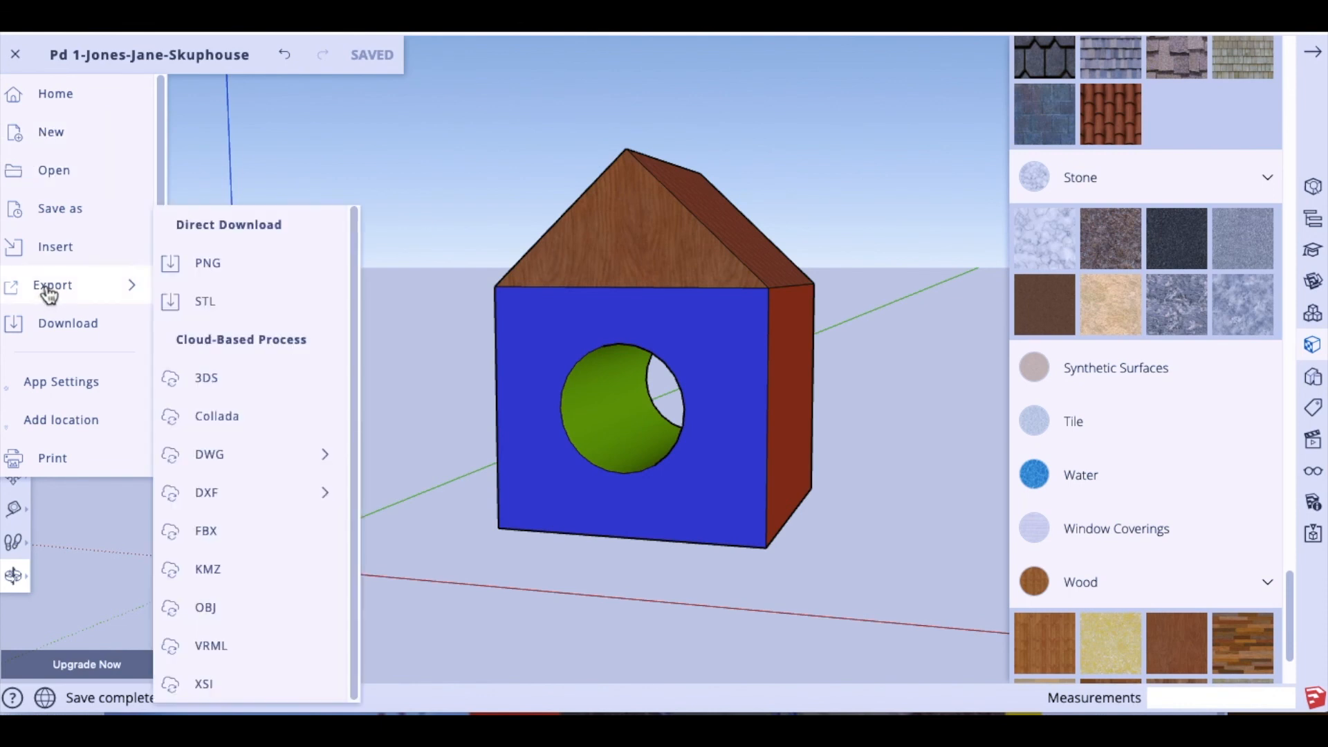
left_click(210, 271)
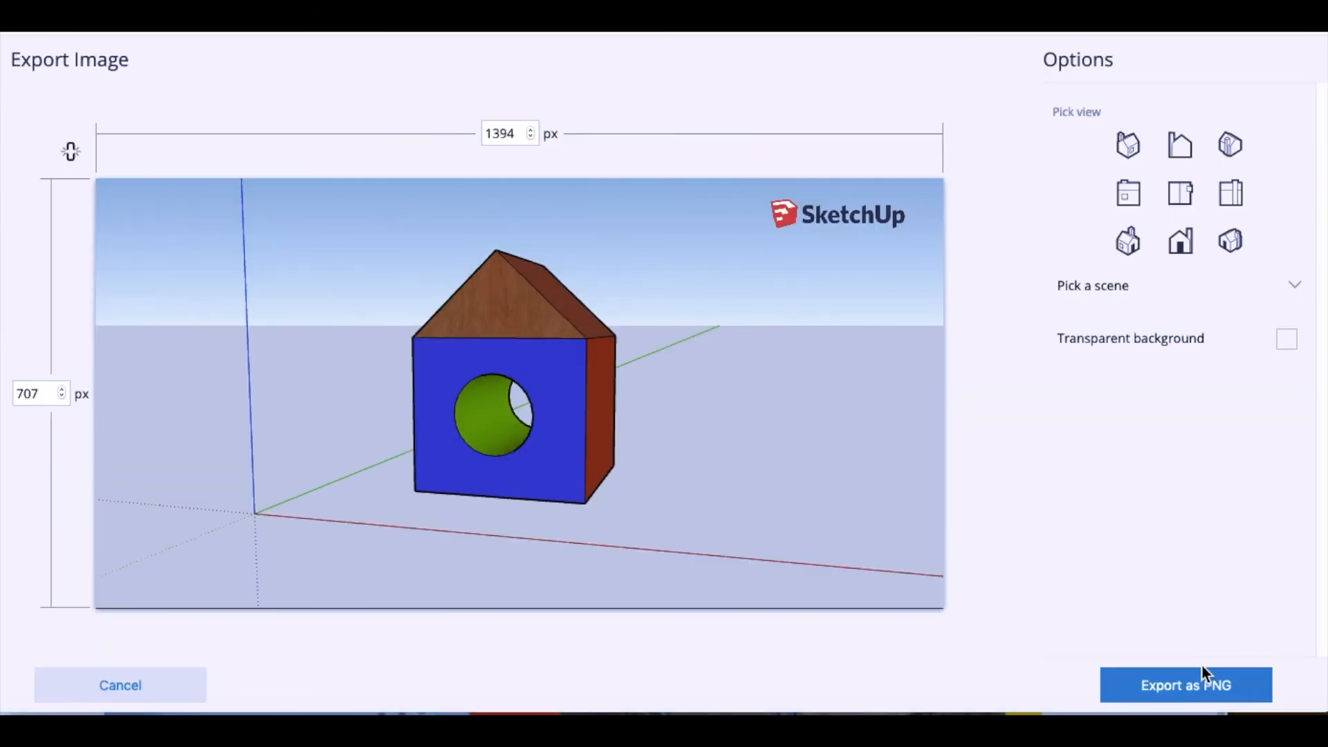
left_click(1179, 696)
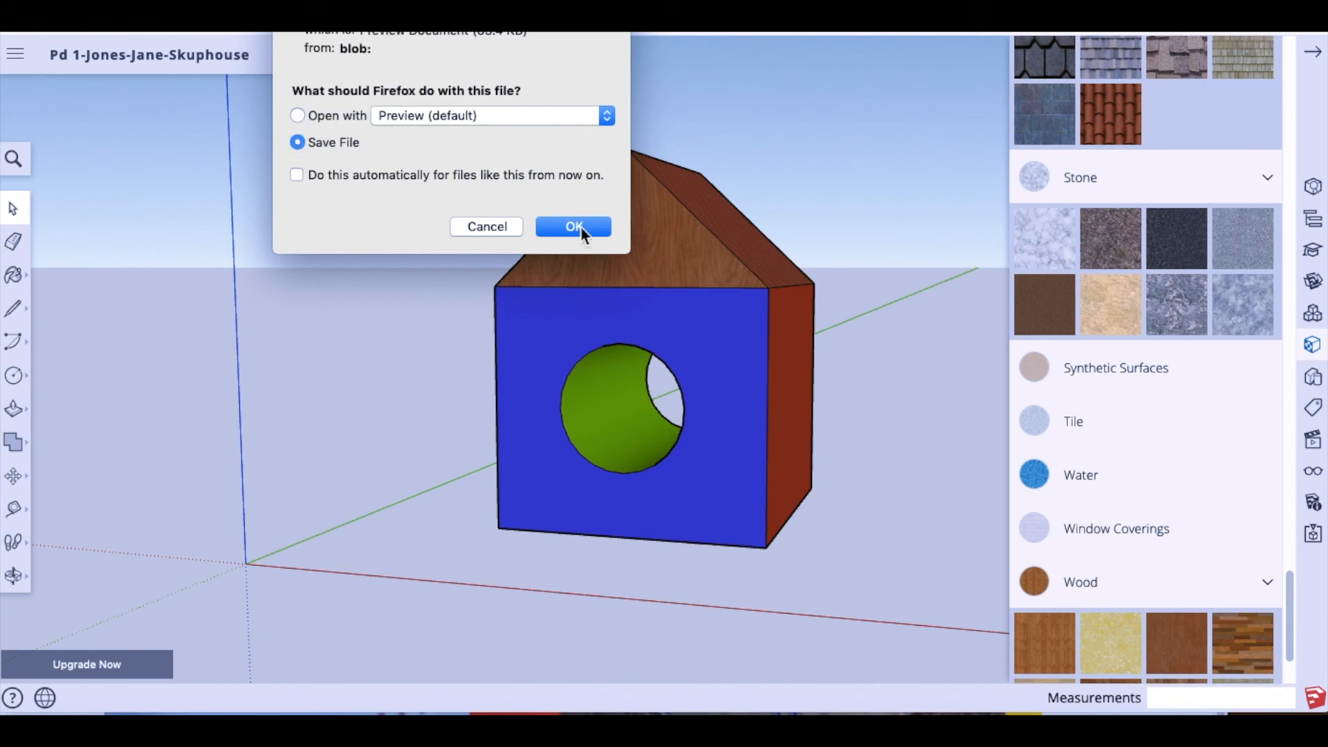
left_click(574, 226)
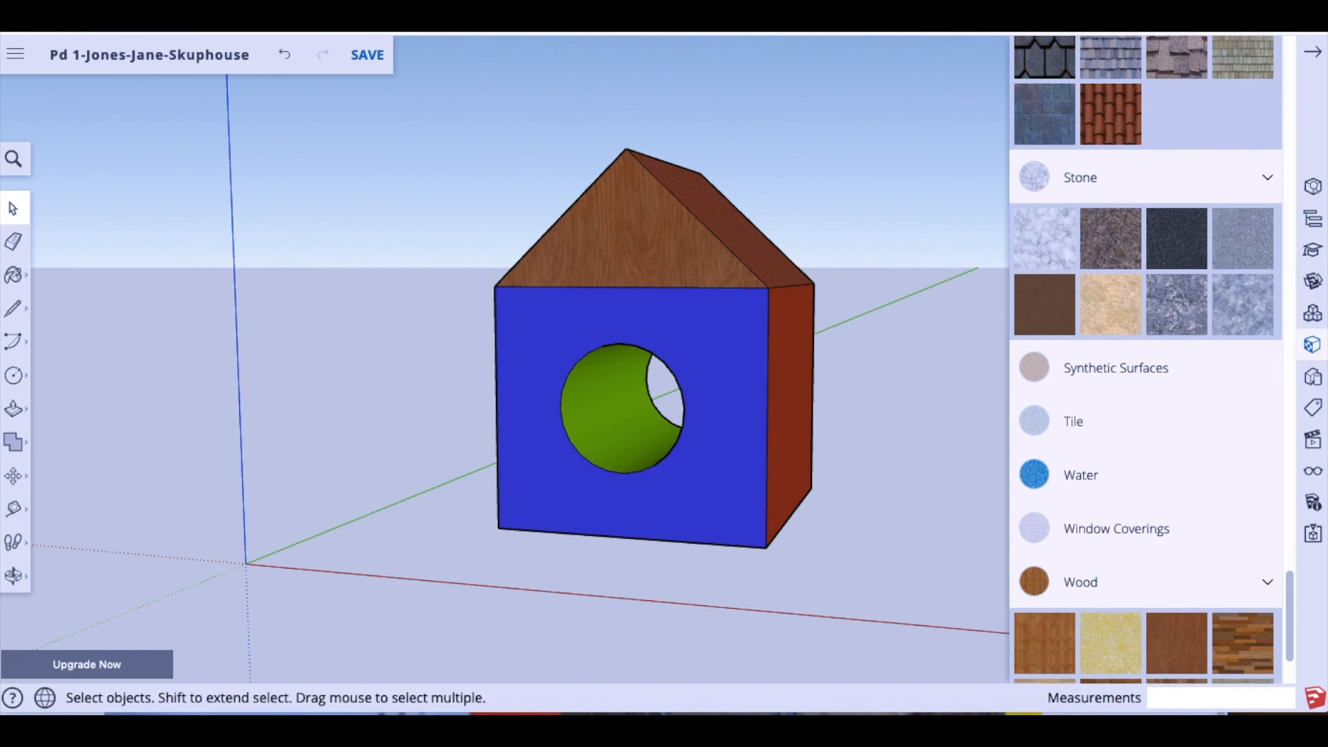
Step: Open the exported birdhouse PNG from the Downloads folder in Preview
left_click(213, 4)
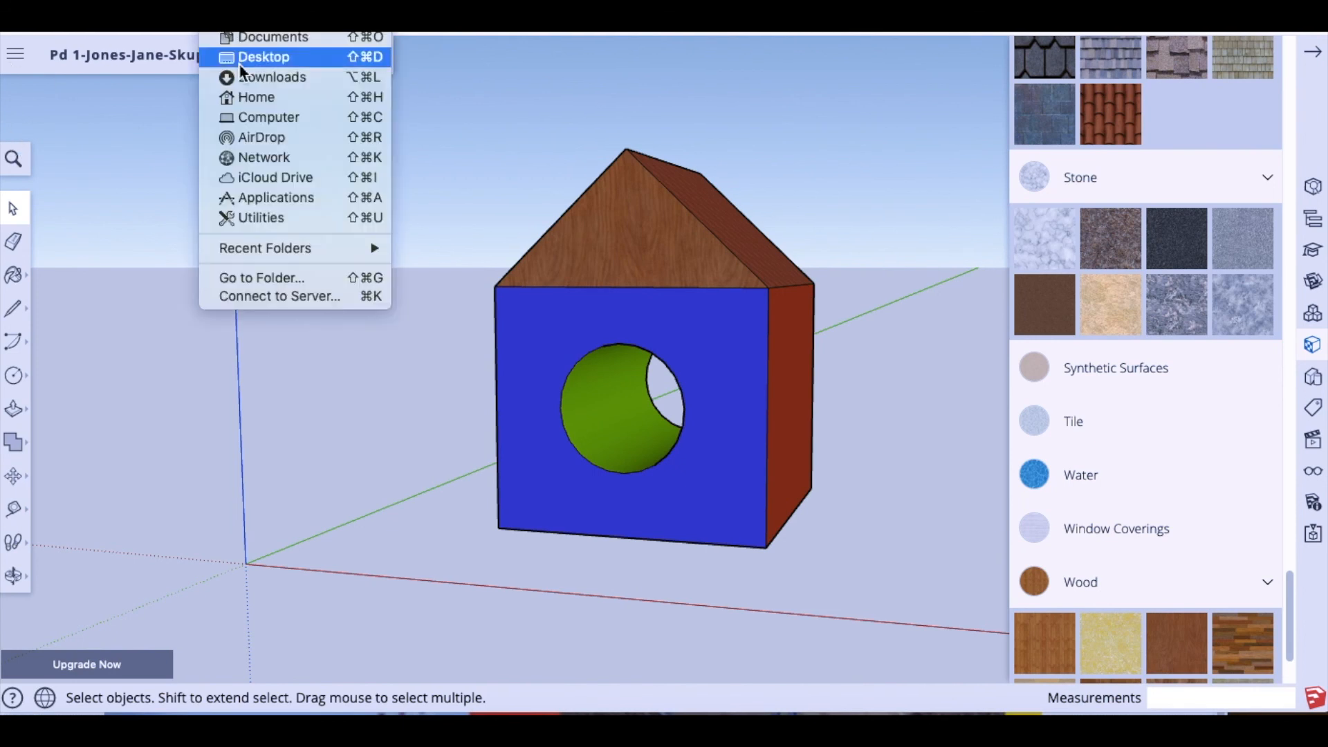
left_click(258, 78)
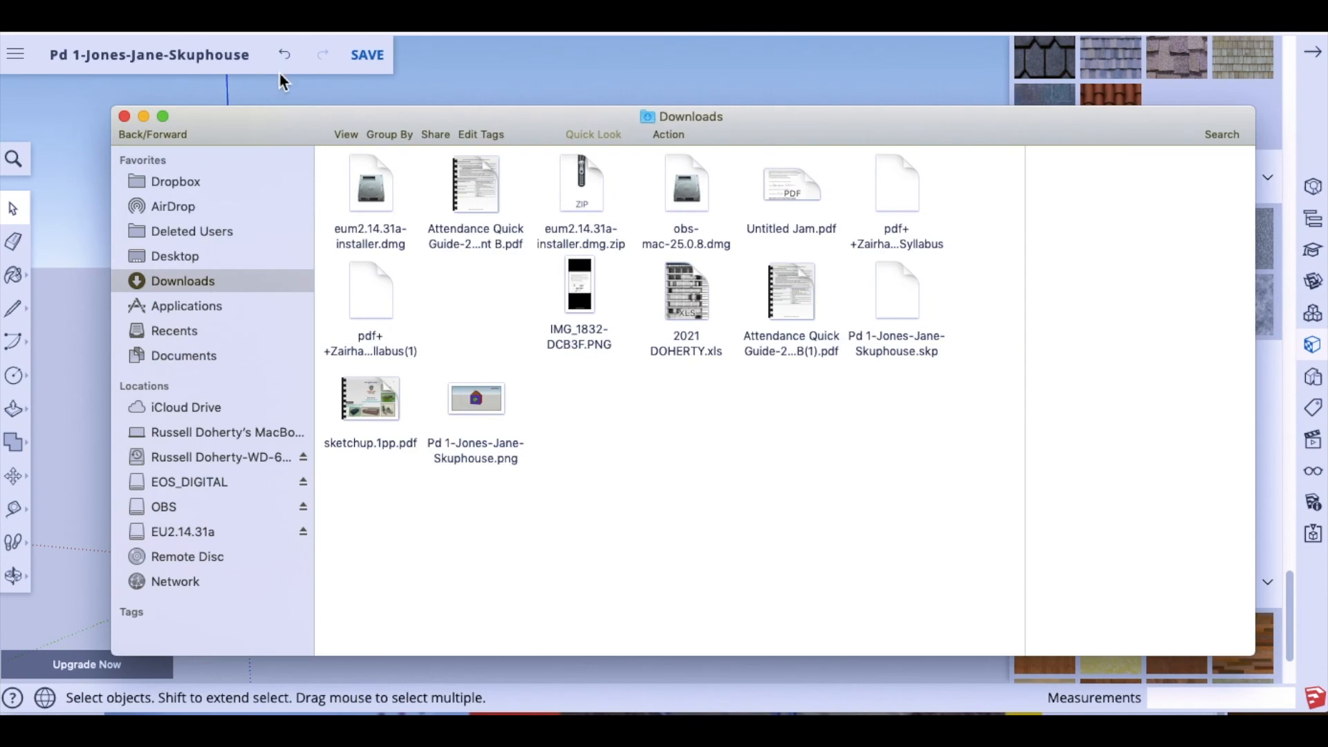
left_click(489, 402)
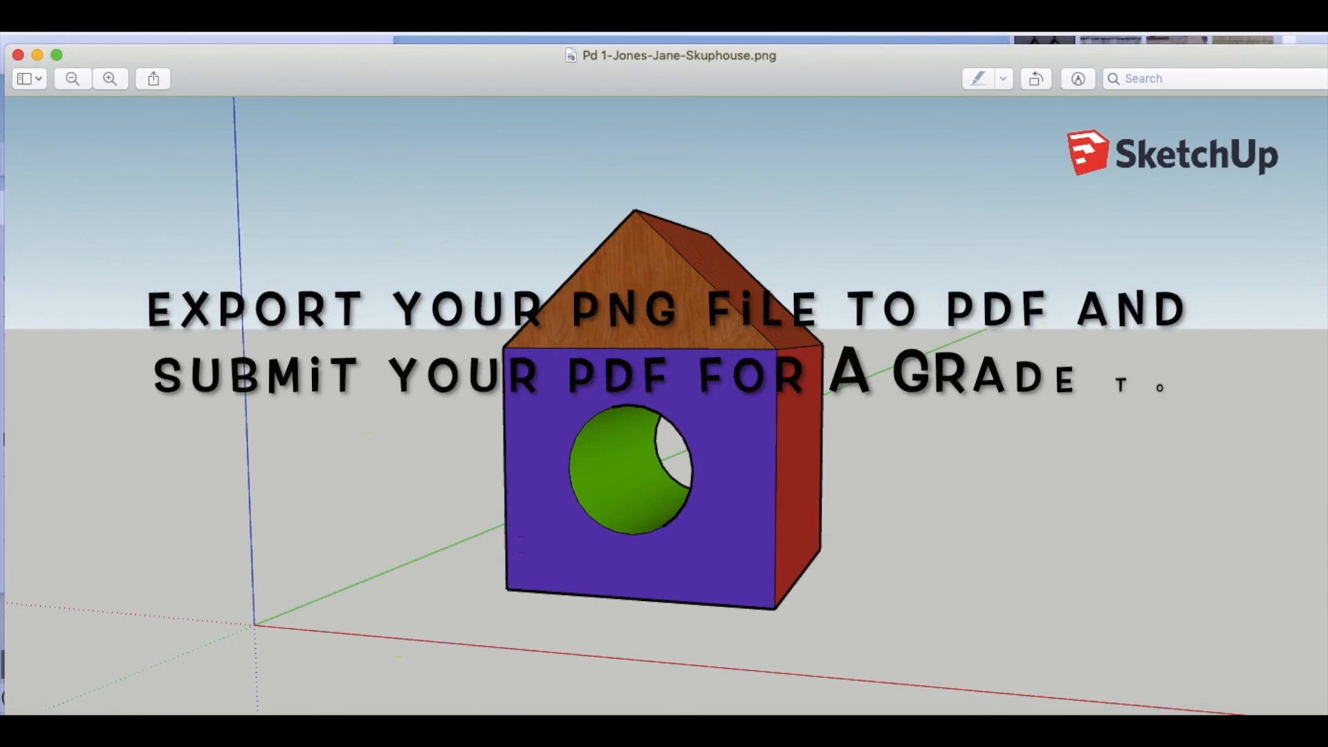
Step: Export the birdhouse image as a PDF to Pictures, accepting the .pdf extension
left_click(98, 32)
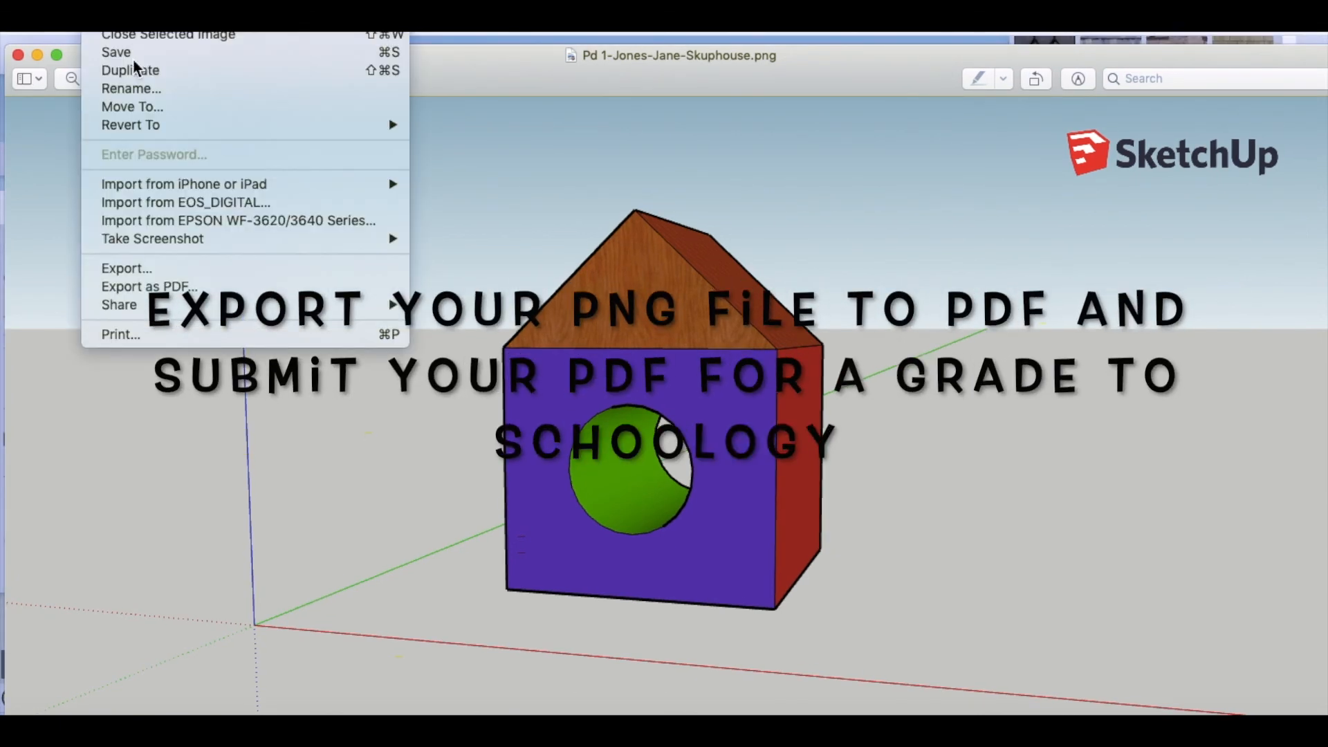
left_click(133, 284)
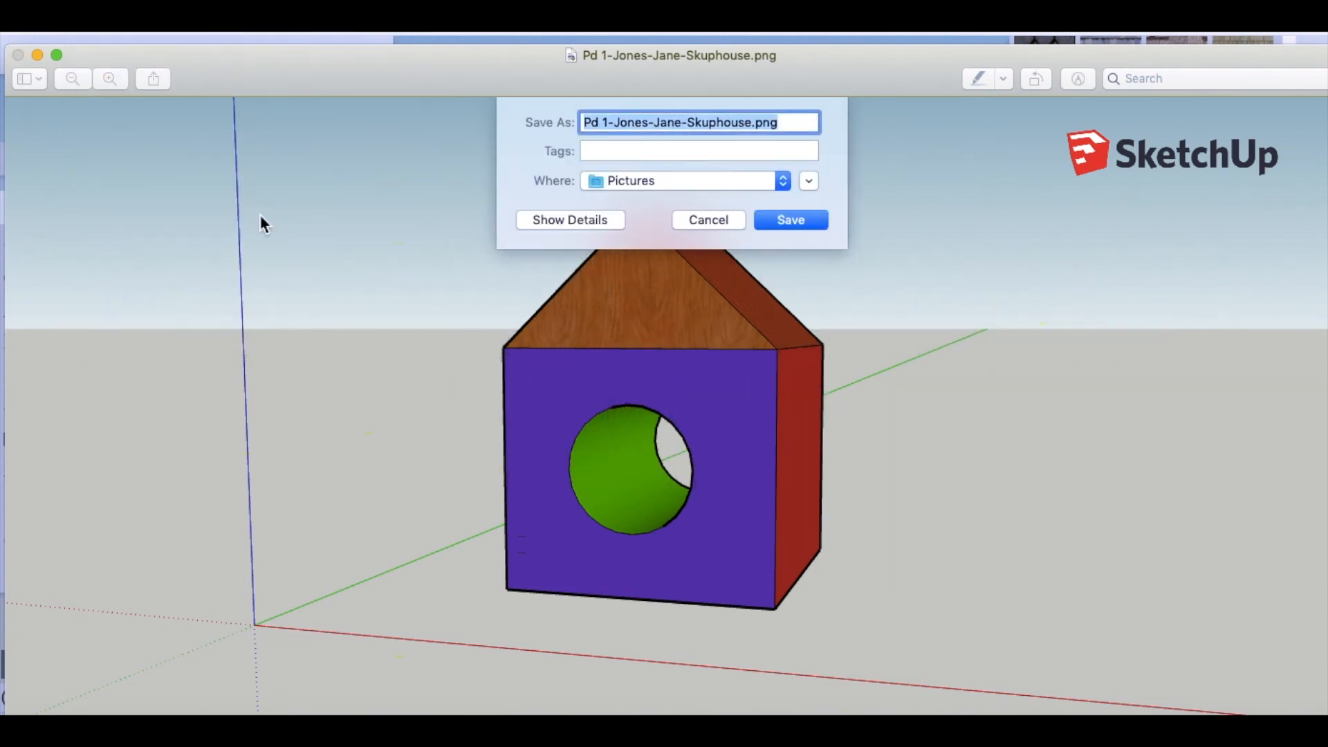
left_click(794, 221)
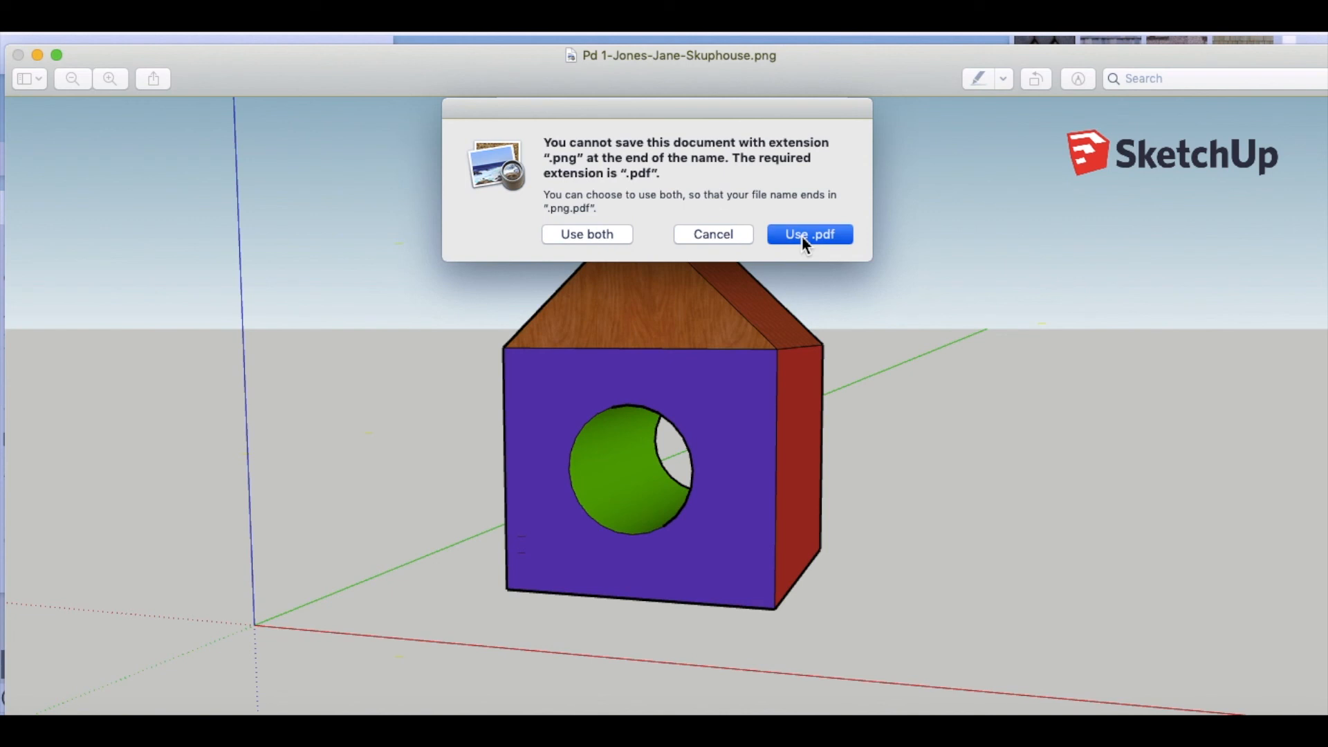
left_click(802, 236)
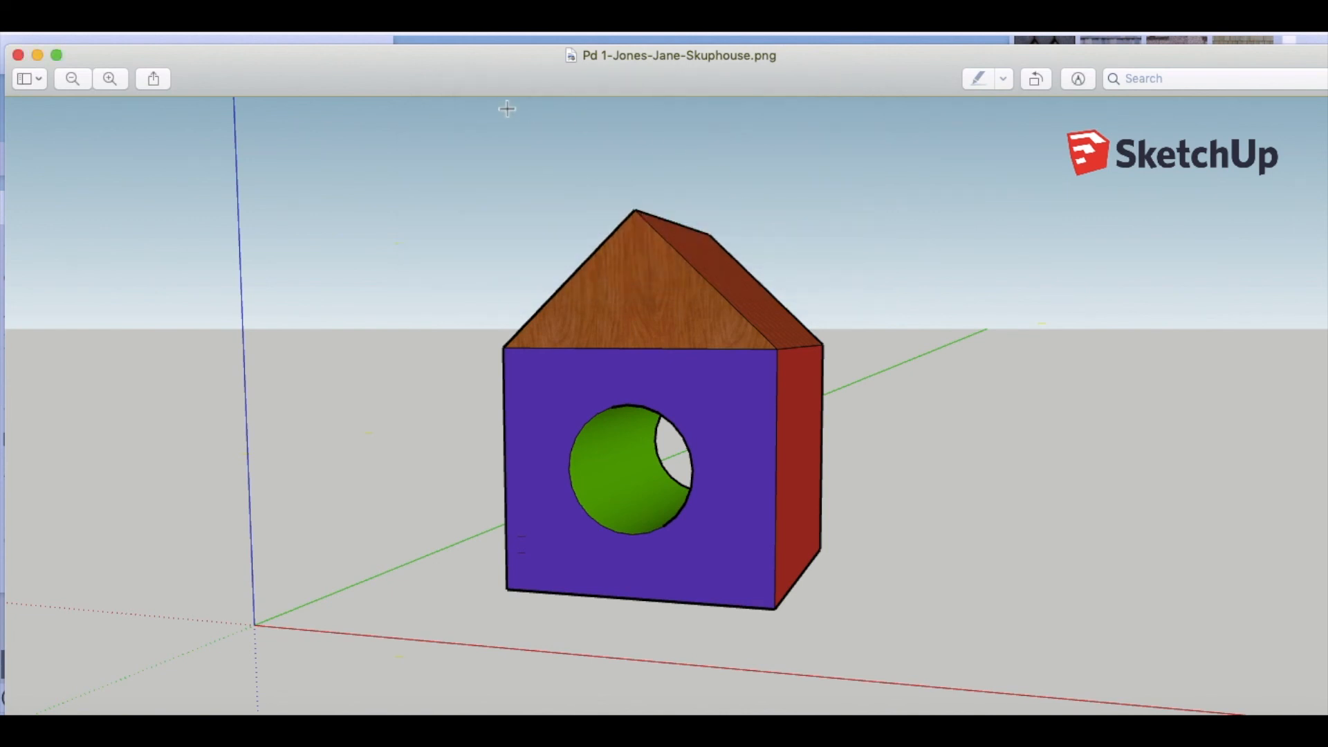